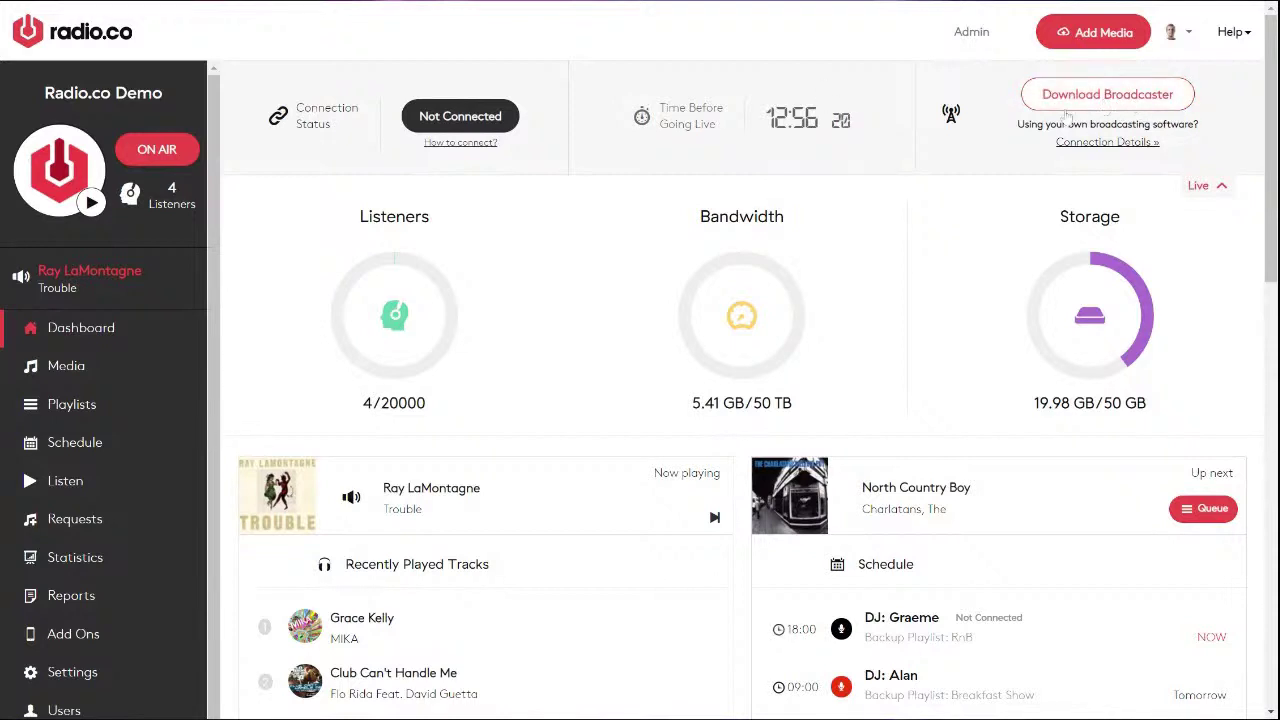
View the connection details for third-party broadcasting software and look over the station dashboard
click(1107, 142)
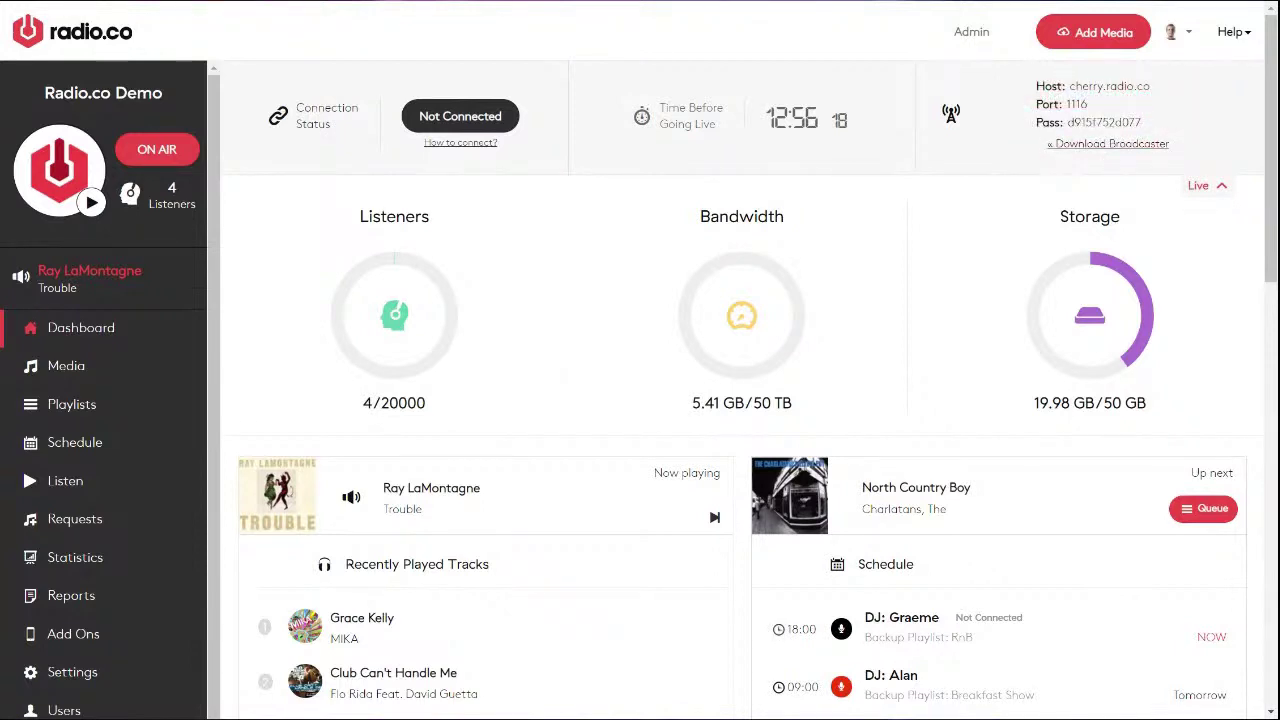
click(1084, 147)
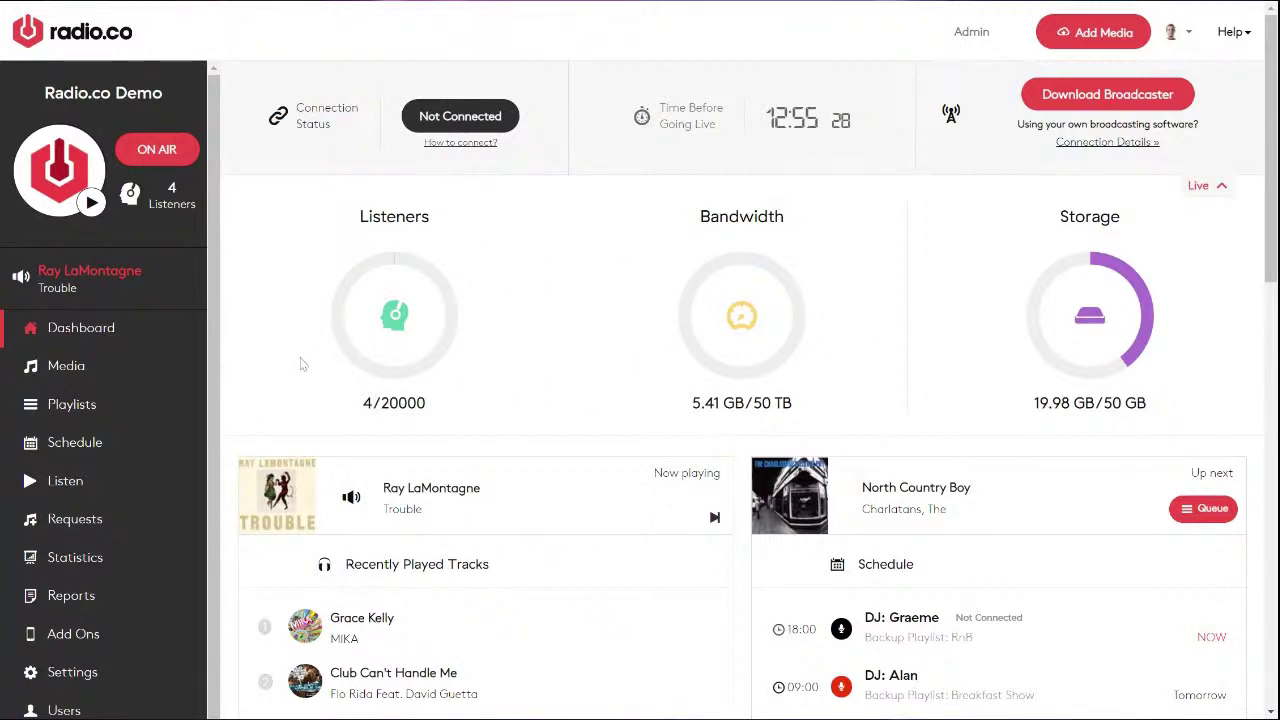
scroll(713, 333, down, 2)
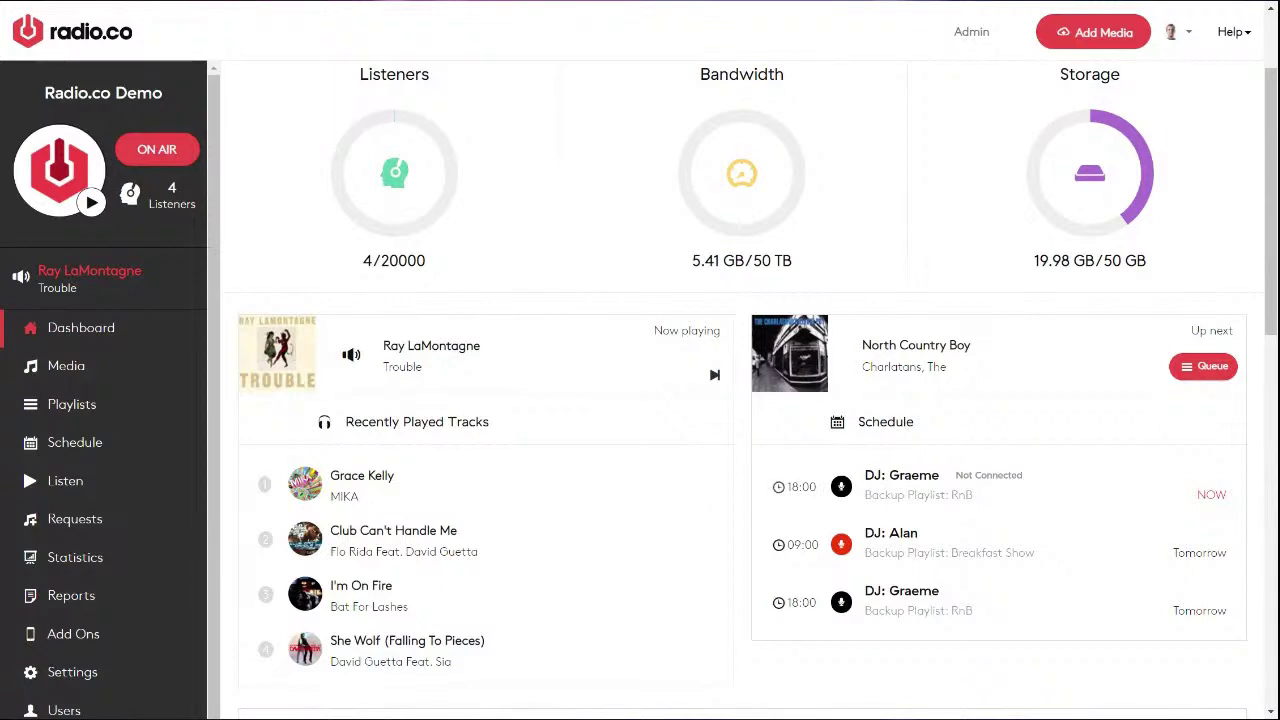
Open the media track library and inspect the options for uploading files from the browser
click(66, 367)
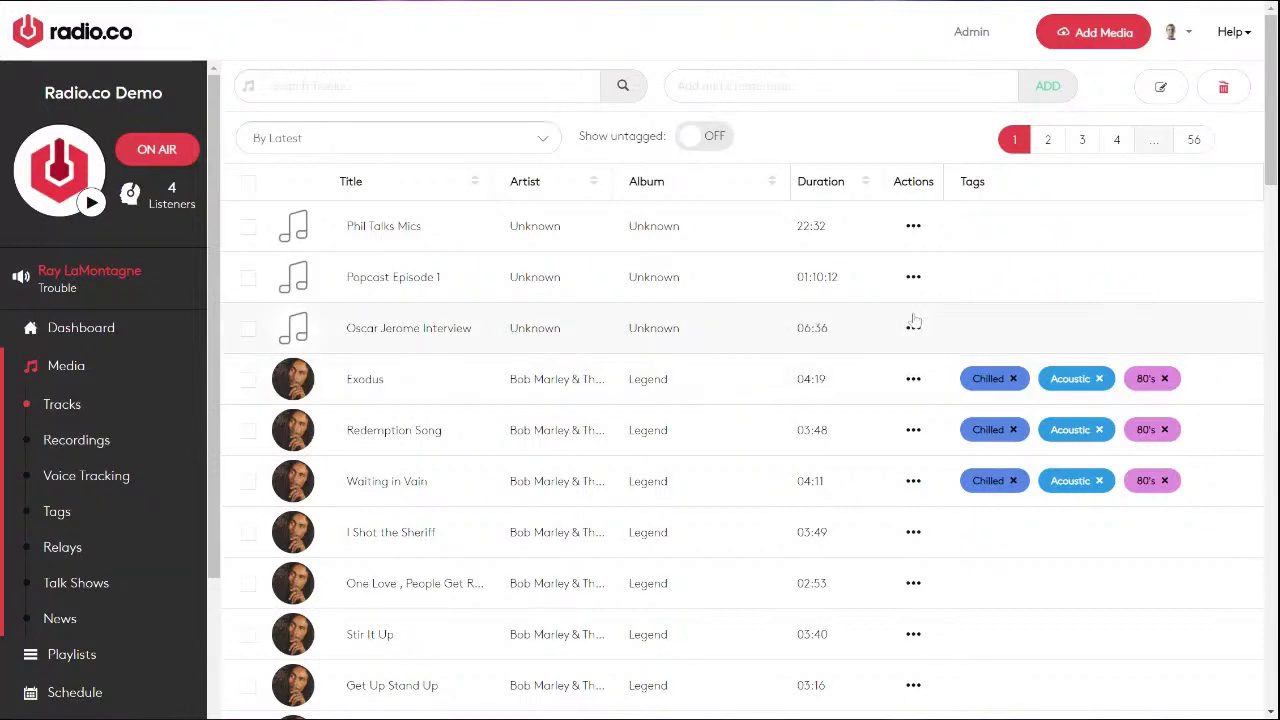
click(1093, 36)
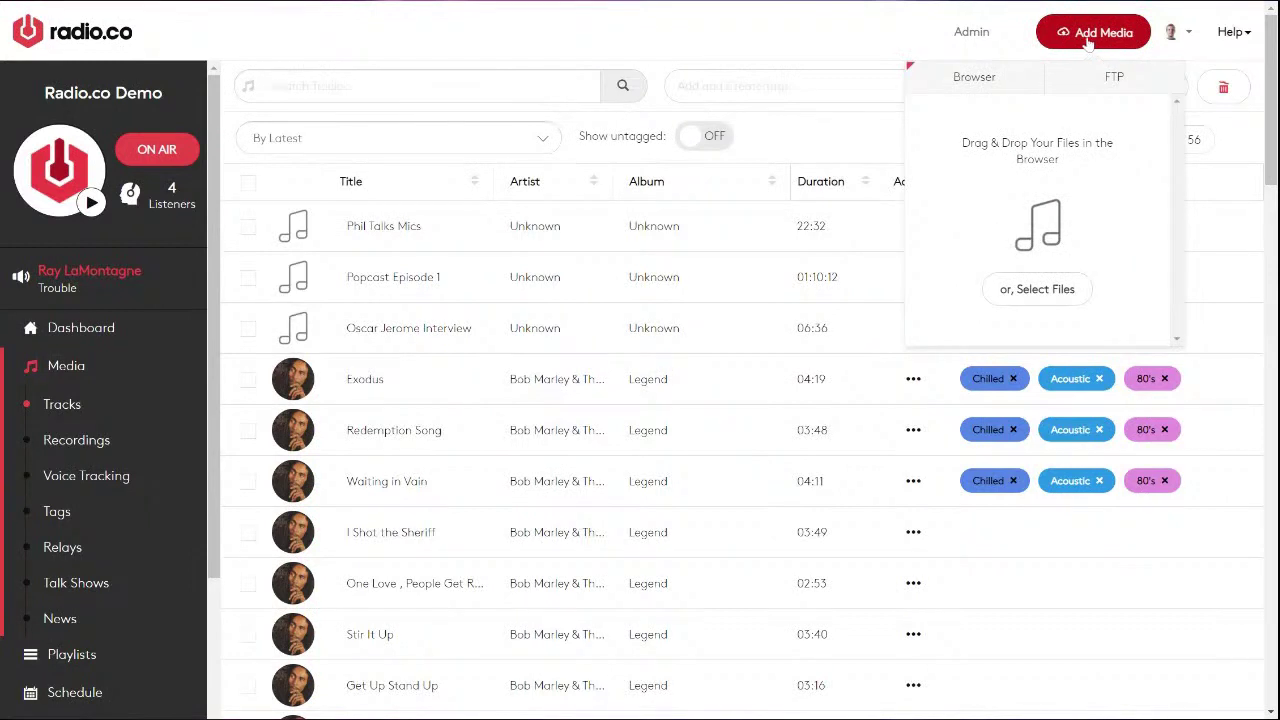
click(1048, 292)
click(677, 40)
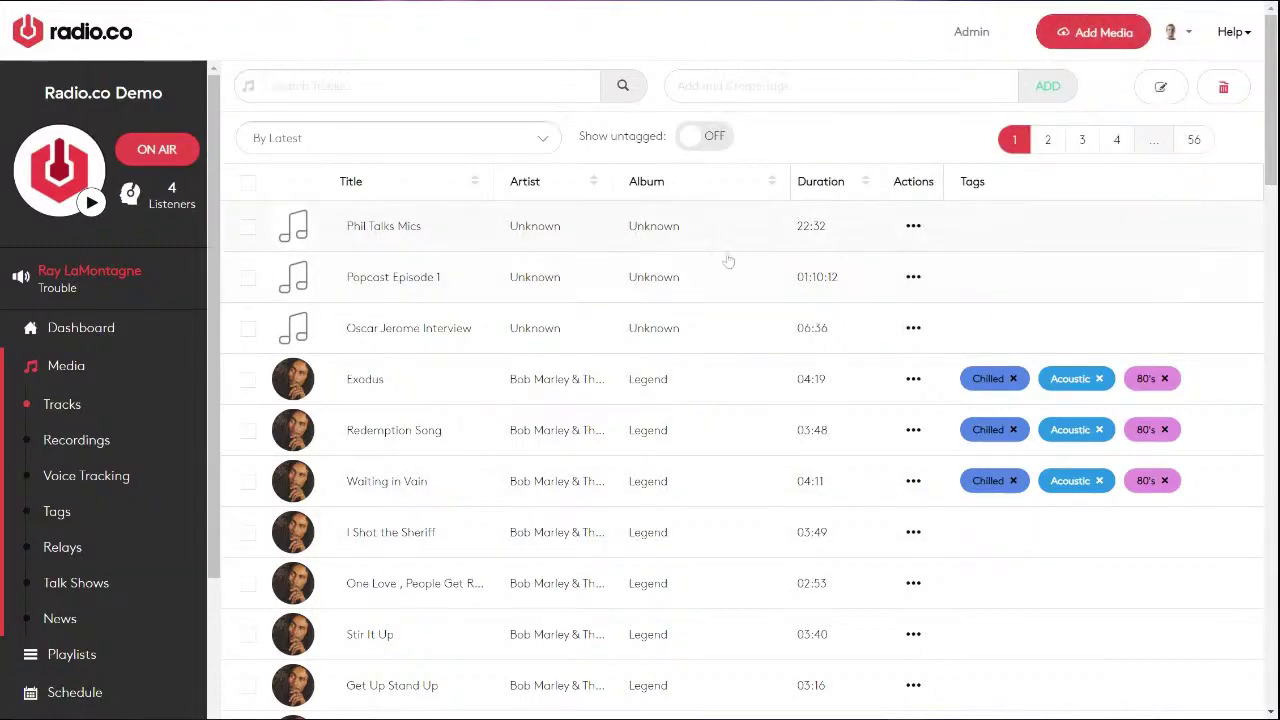
Look through the track library to examine how the tracks are tagged by genre and content type
scroll(757, 480, down, 4)
scroll(757, 481, down, 7)
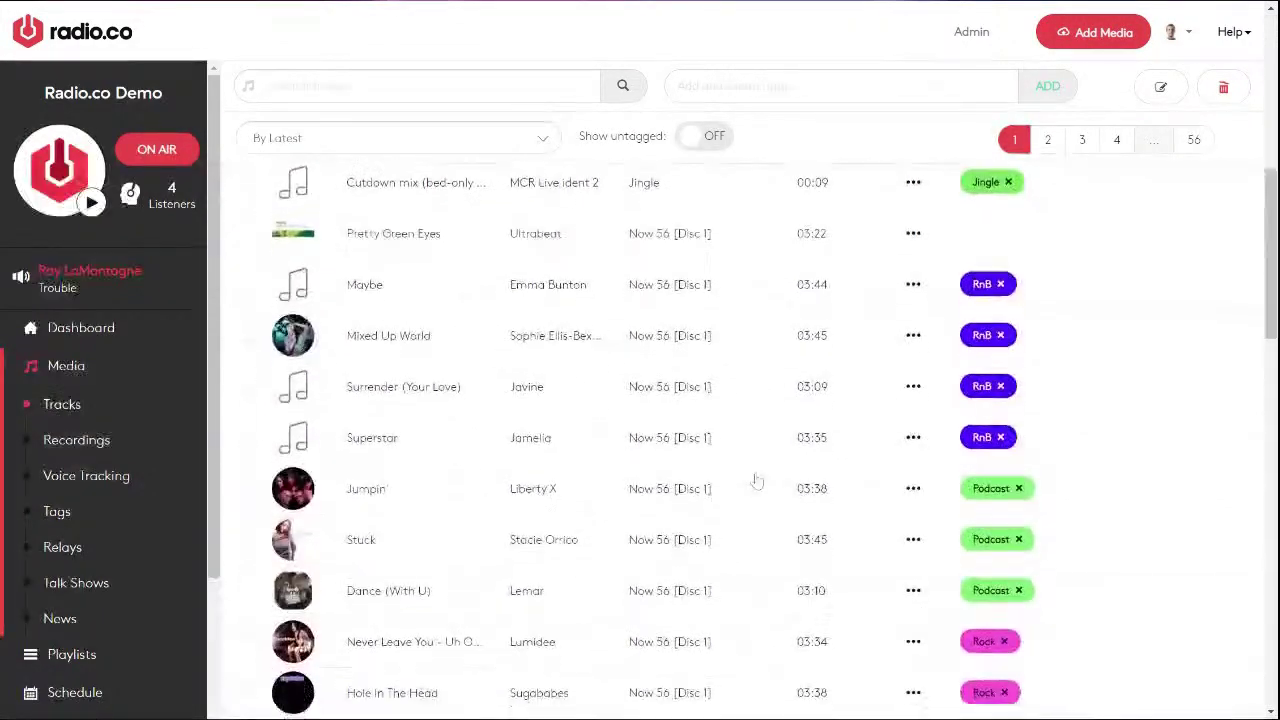
scroll(757, 481, down, 9)
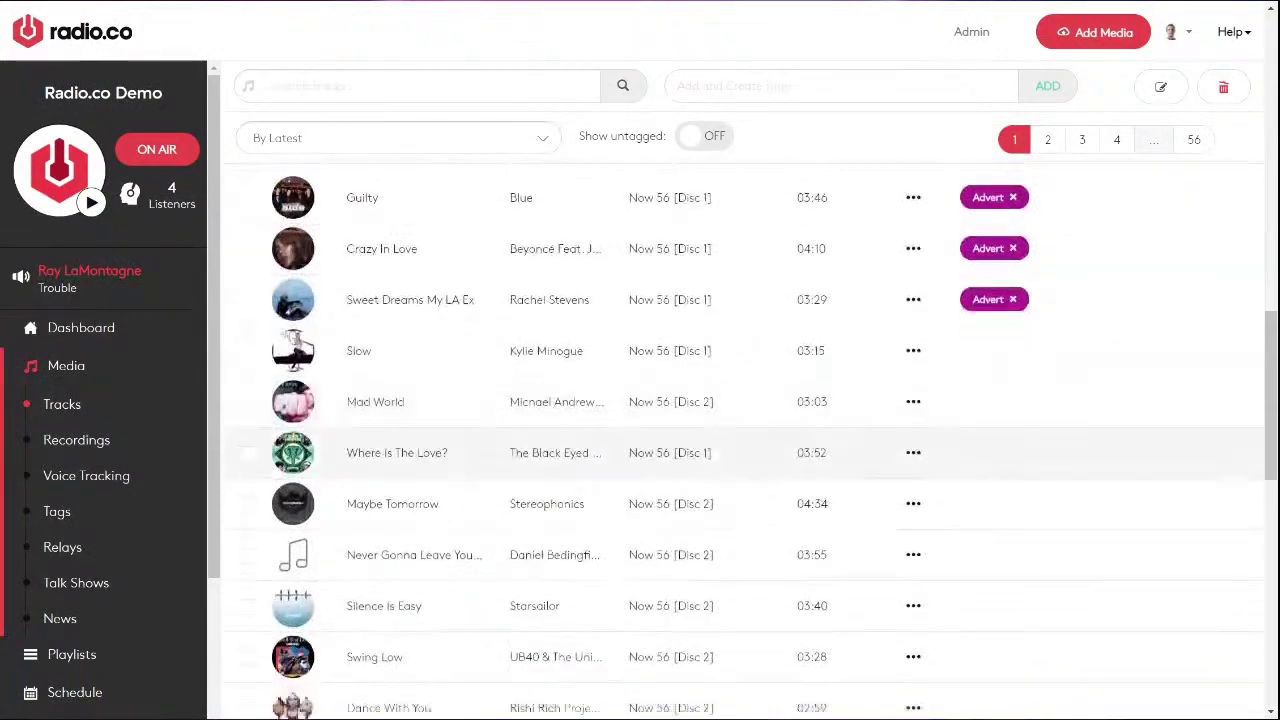
scroll(757, 481, down, 1)
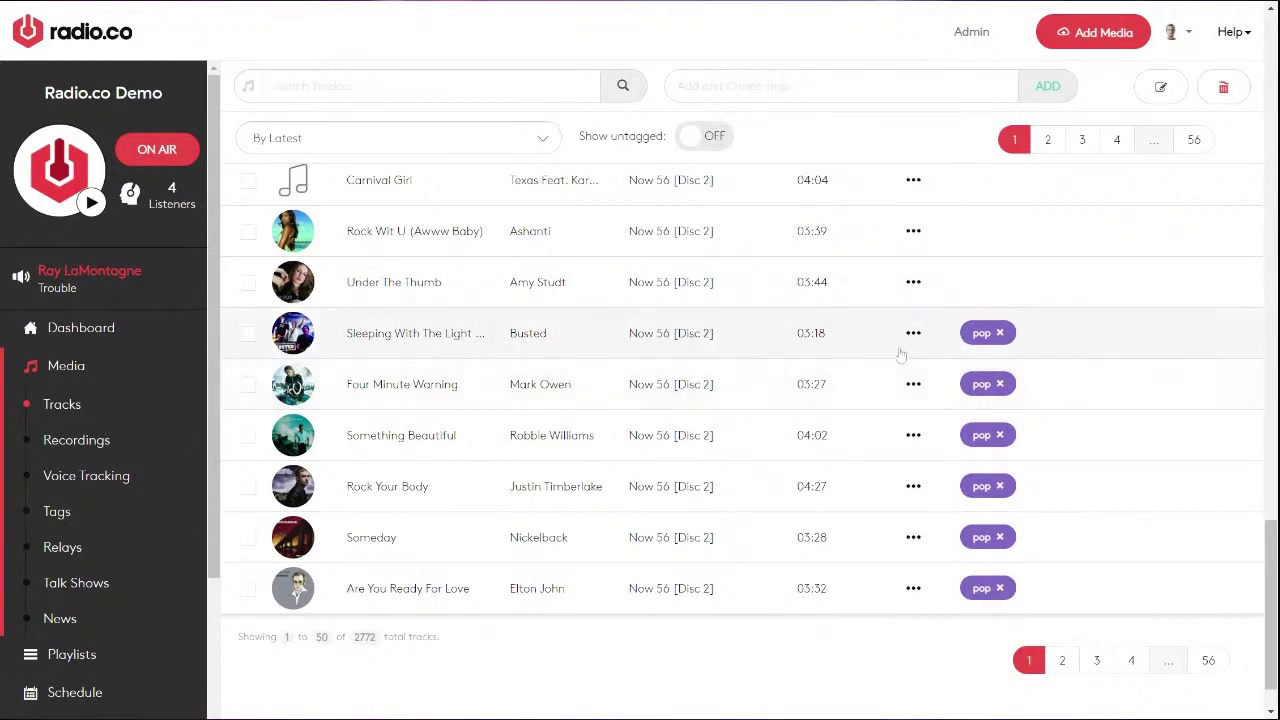
scroll(901, 356, up, 12)
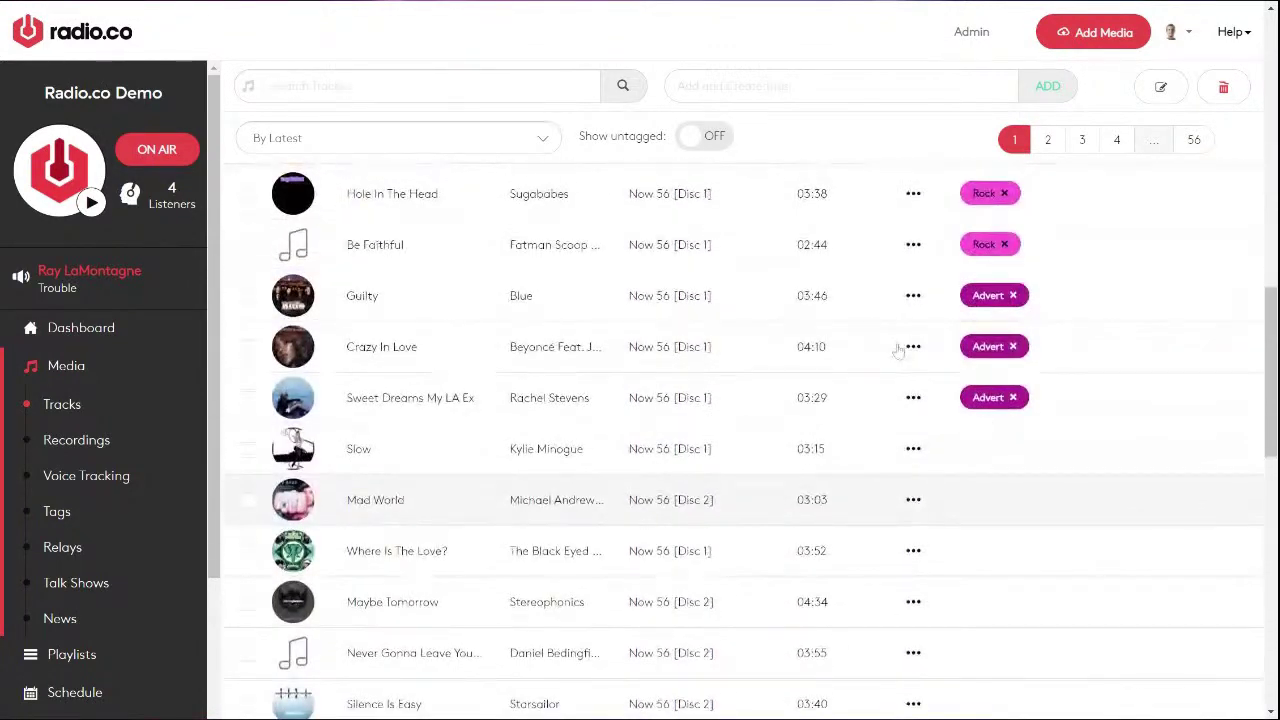
scroll(900, 345, up, 7)
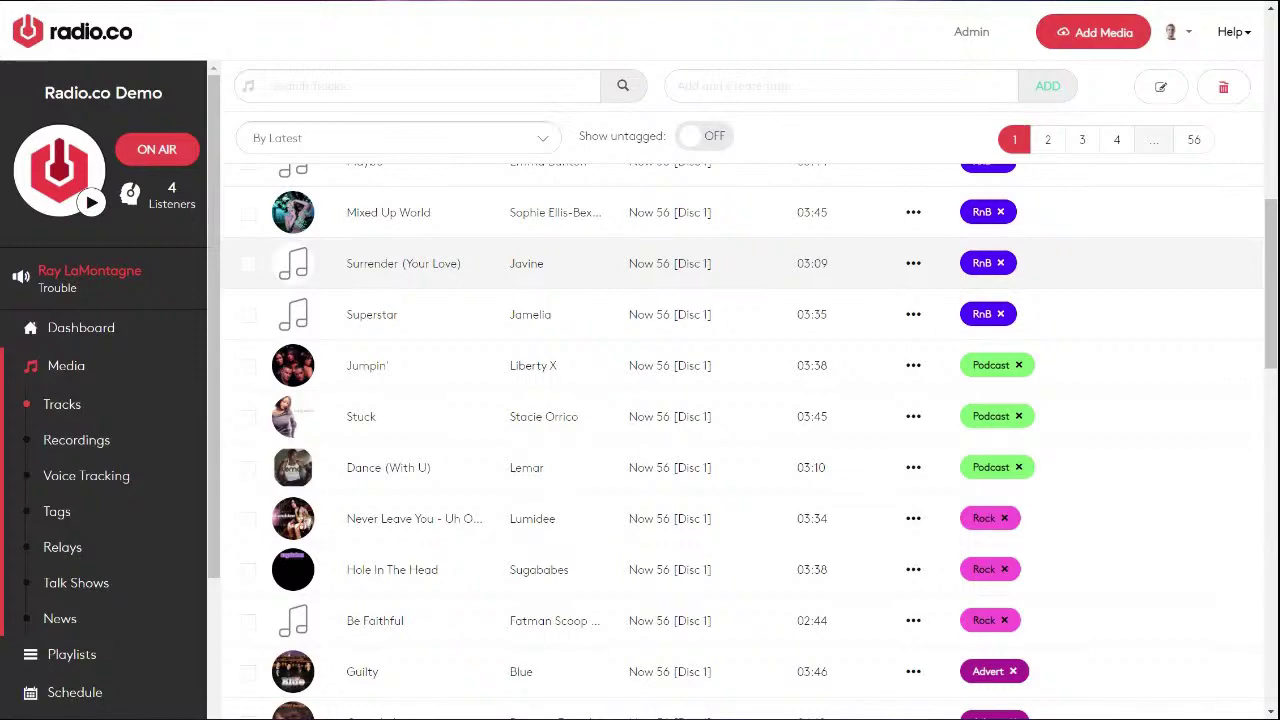
scroll(750, 440, up, 3)
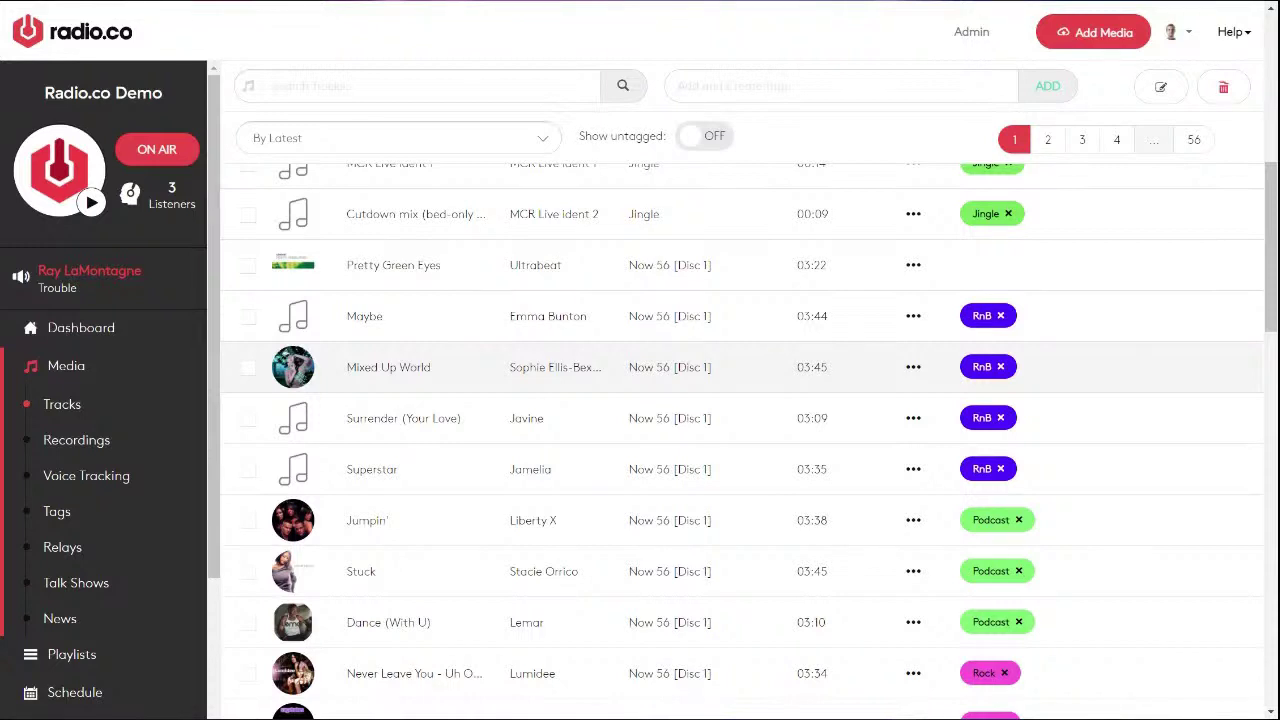
Tag the tracks Slow, Mad World and Where Is The Love? with a new tag named Training April 2021
scroll(740, 440, down, 6)
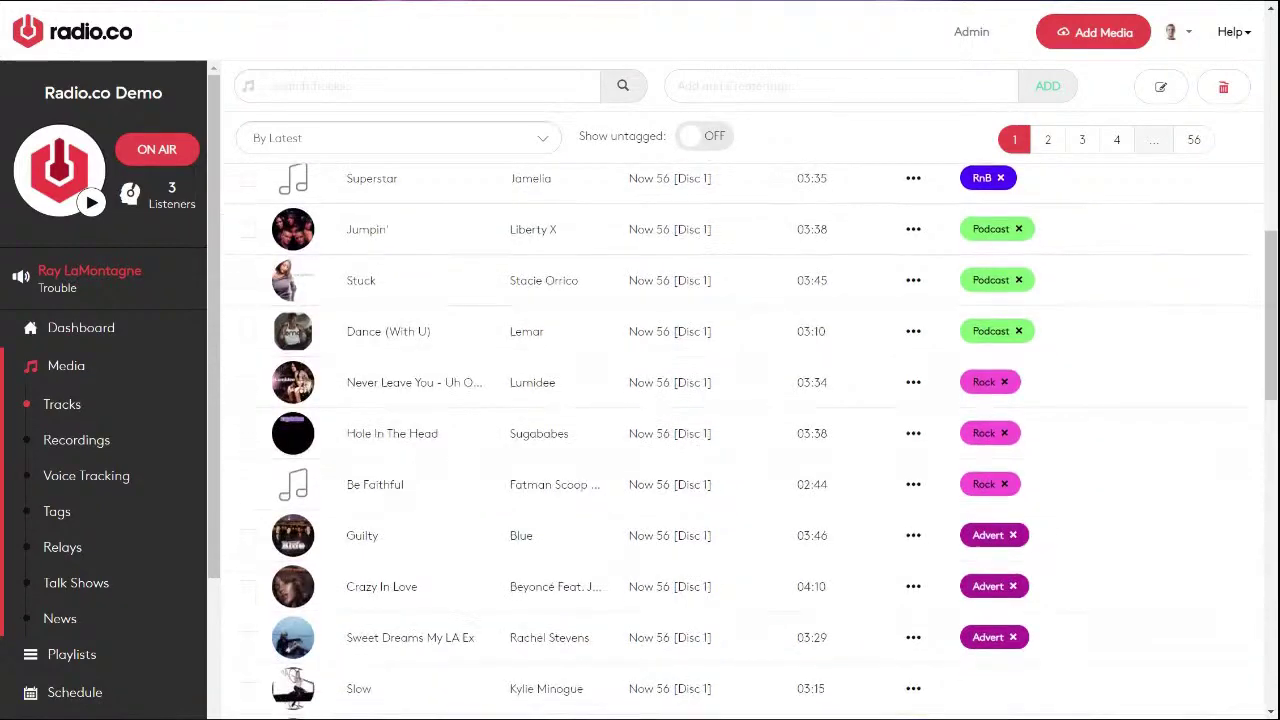
click(248, 367)
click(248, 418)
click(248, 472)
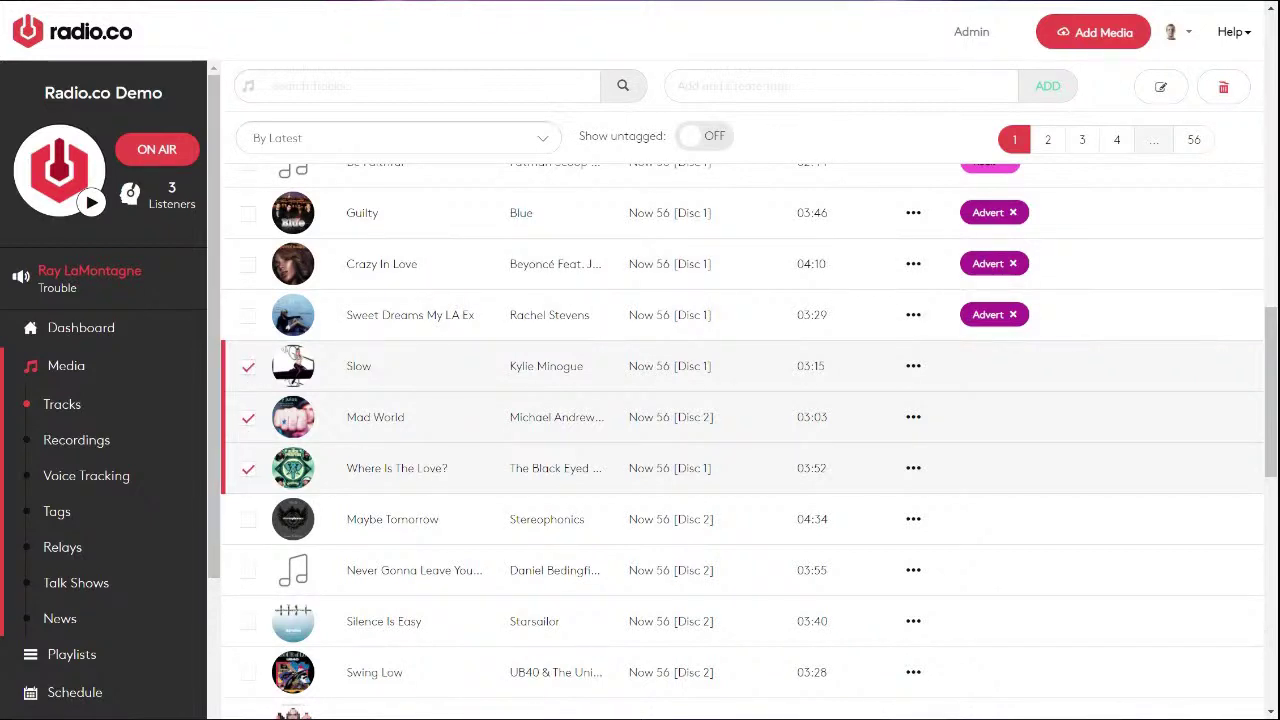
click(678, 86)
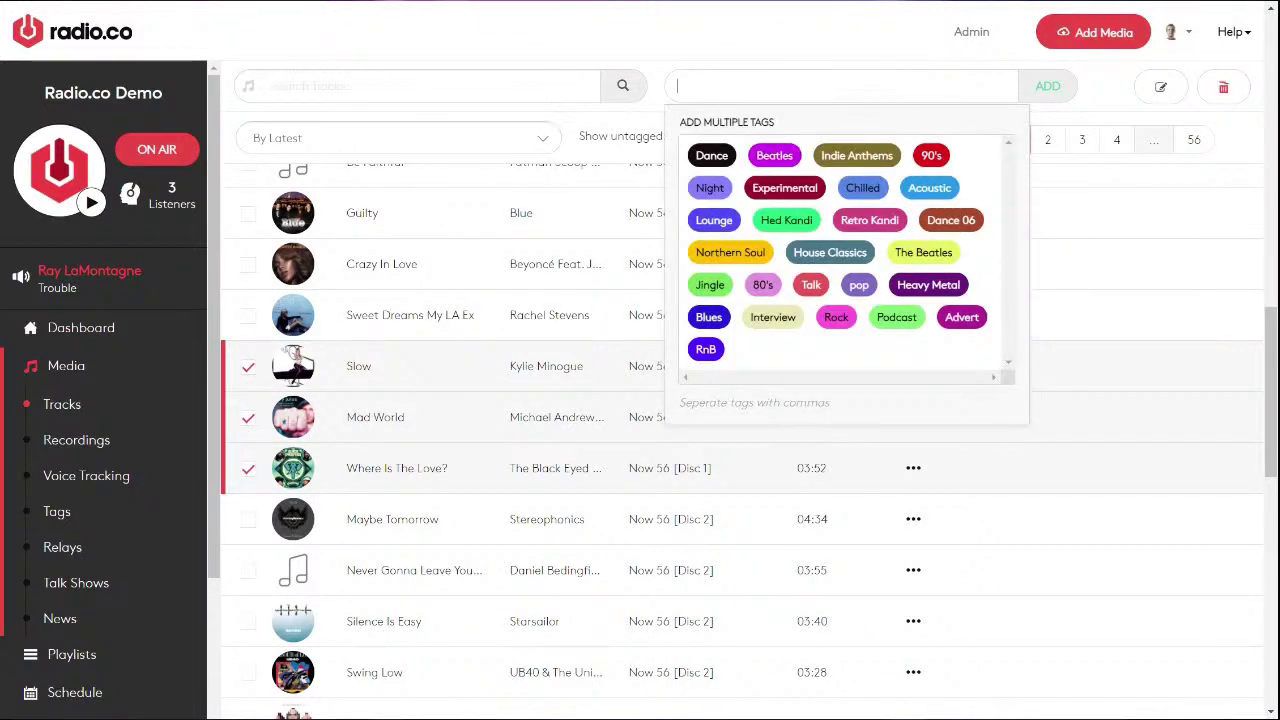
text(Training 2)
text(021)
click(723, 86)
text(April)
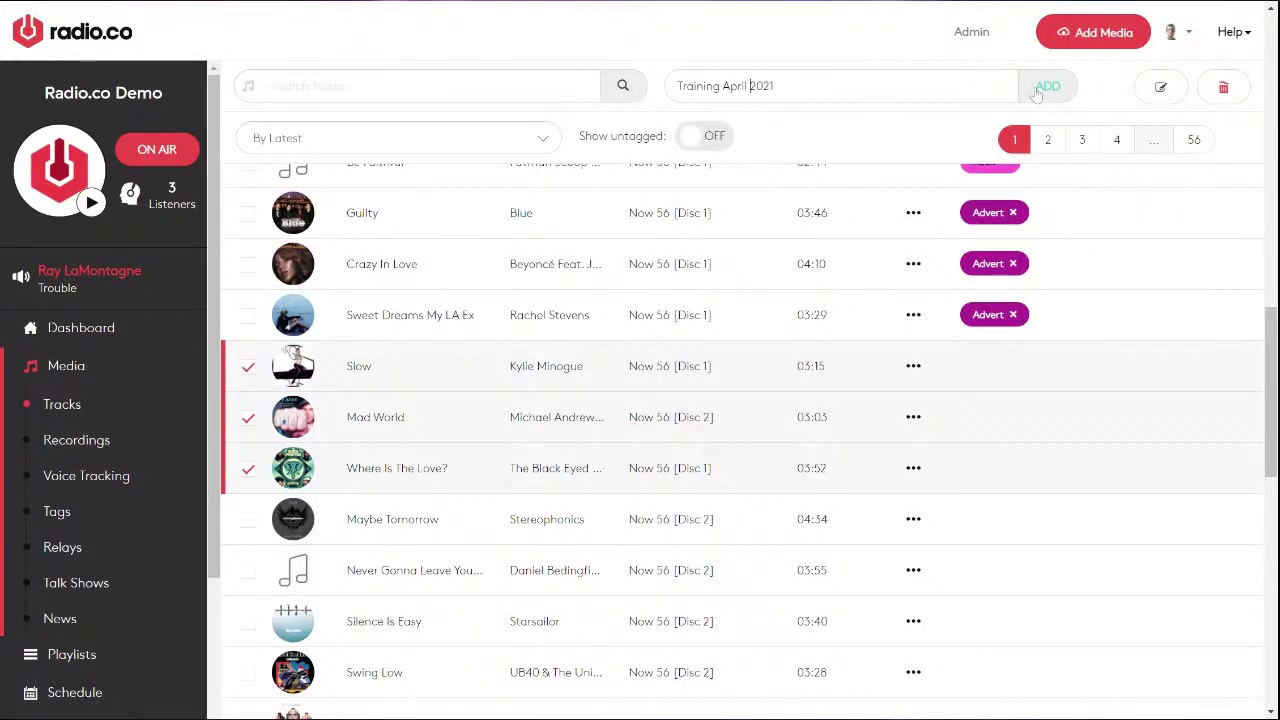
click(1045, 87)
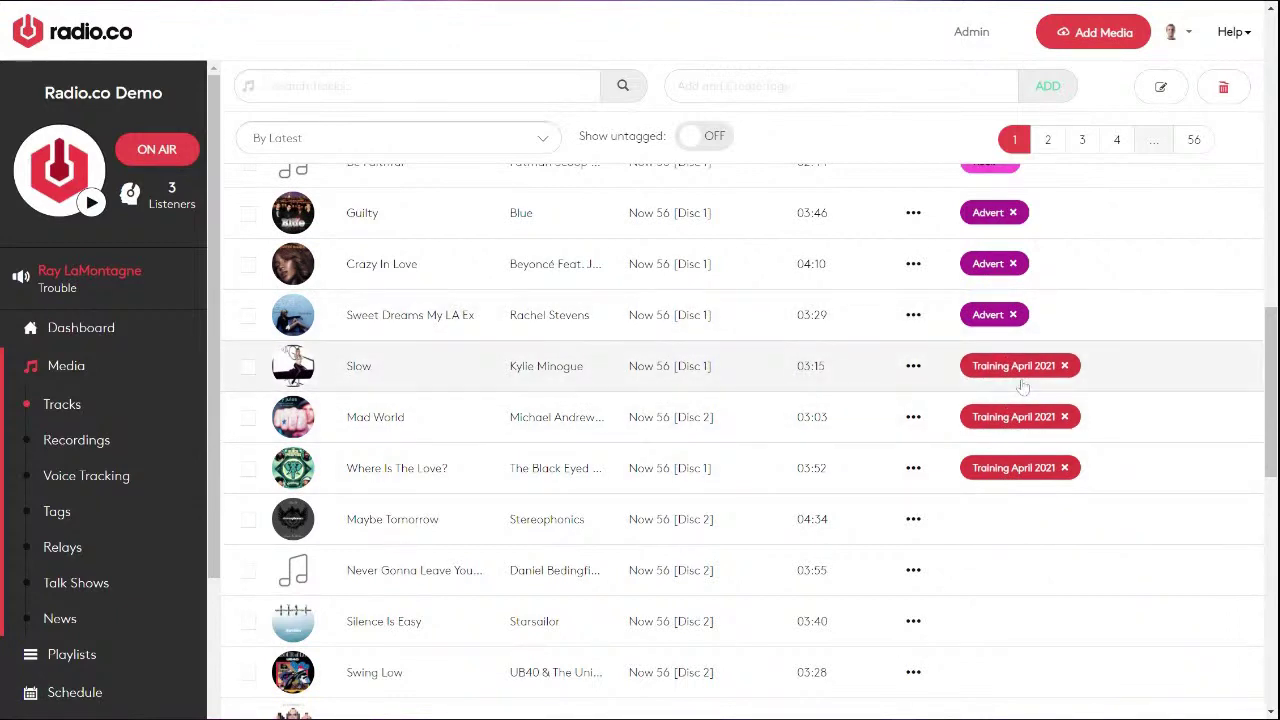
Review the media tag list, including the entry for Training April 2021
click(57, 513)
scroll(331, 200, up, 3)
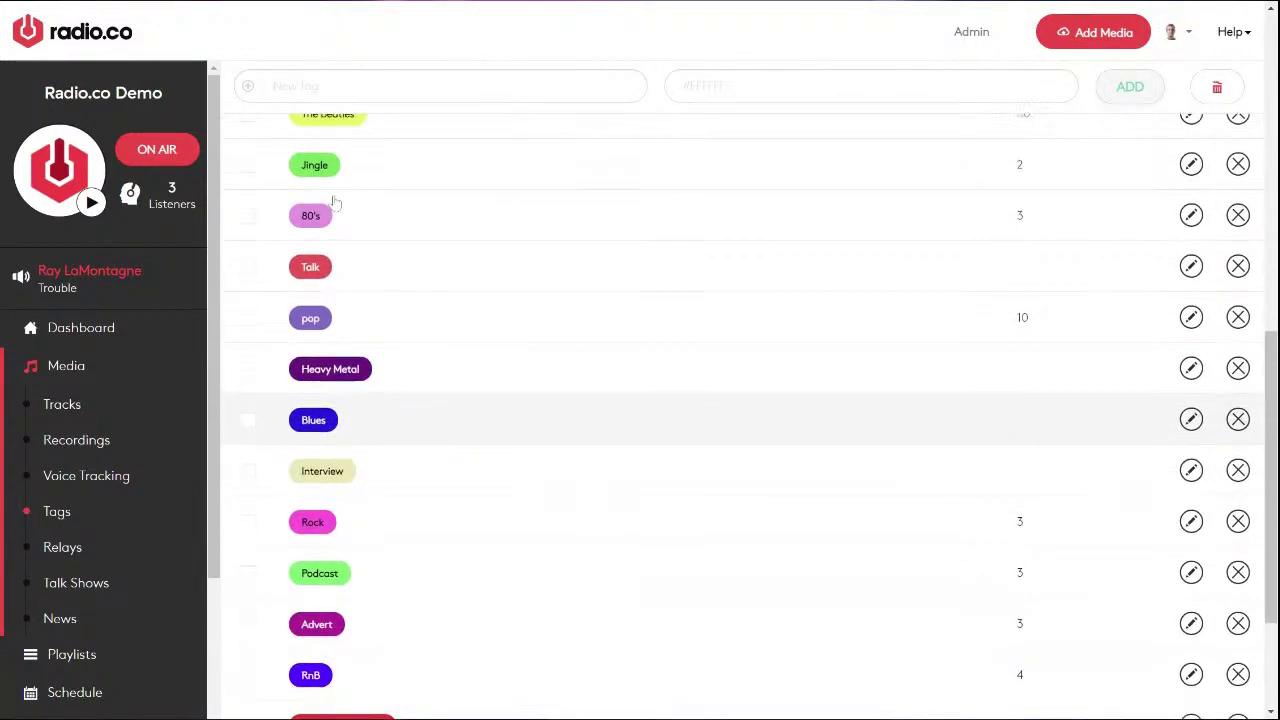
scroll(335, 203, down, 2)
scroll(335, 203, down, 2)
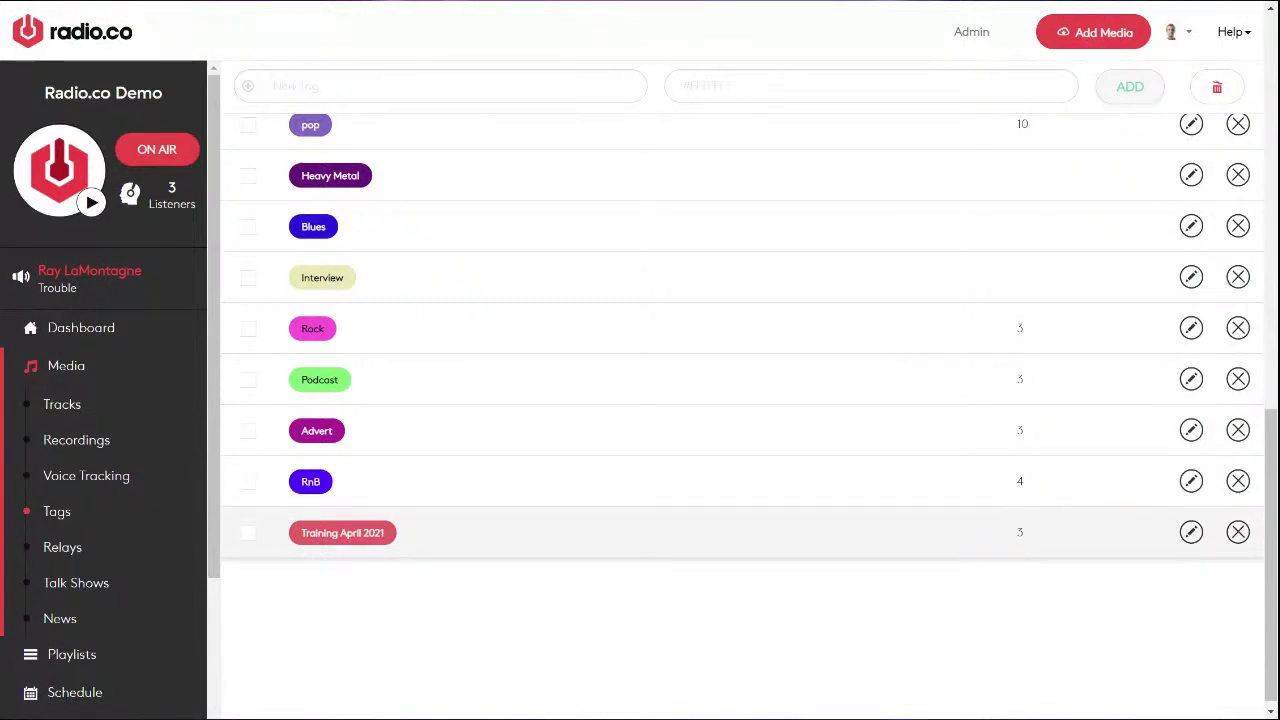
scroll(371, 320, up, 1)
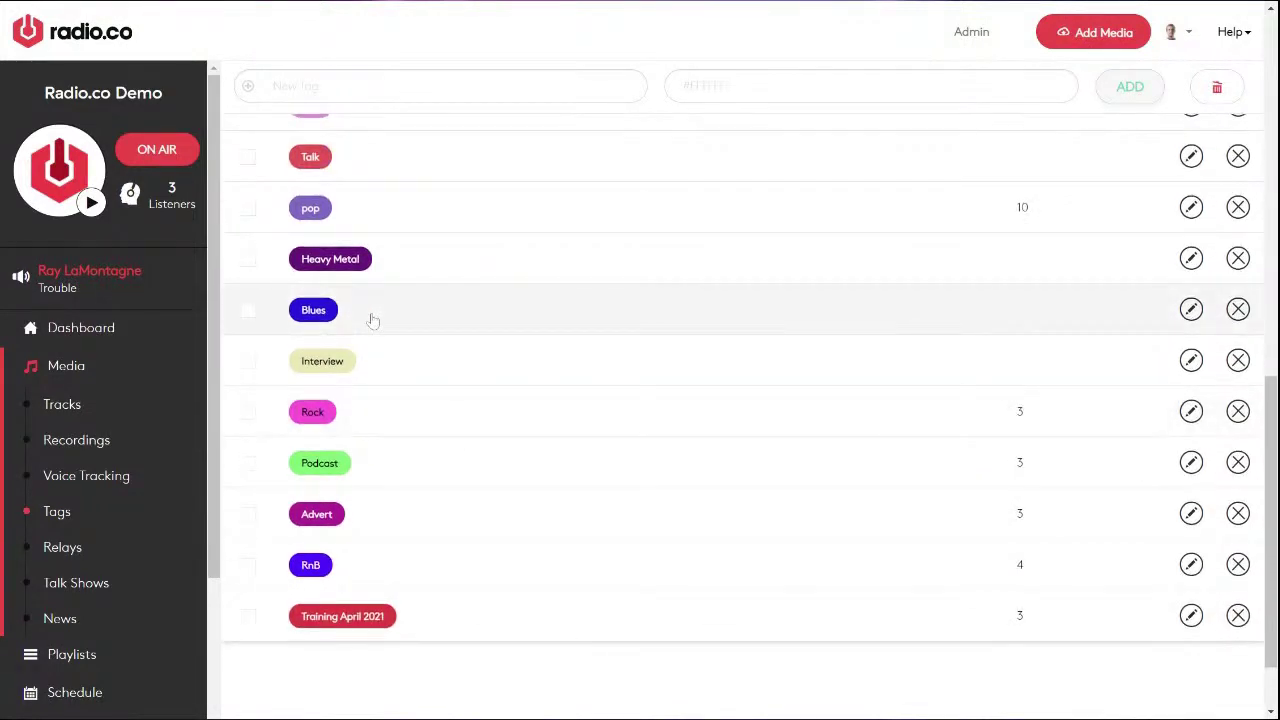
Review the recordings and voice tracks, checking the actions available for the newest recording and the second voice track
click(73, 451)
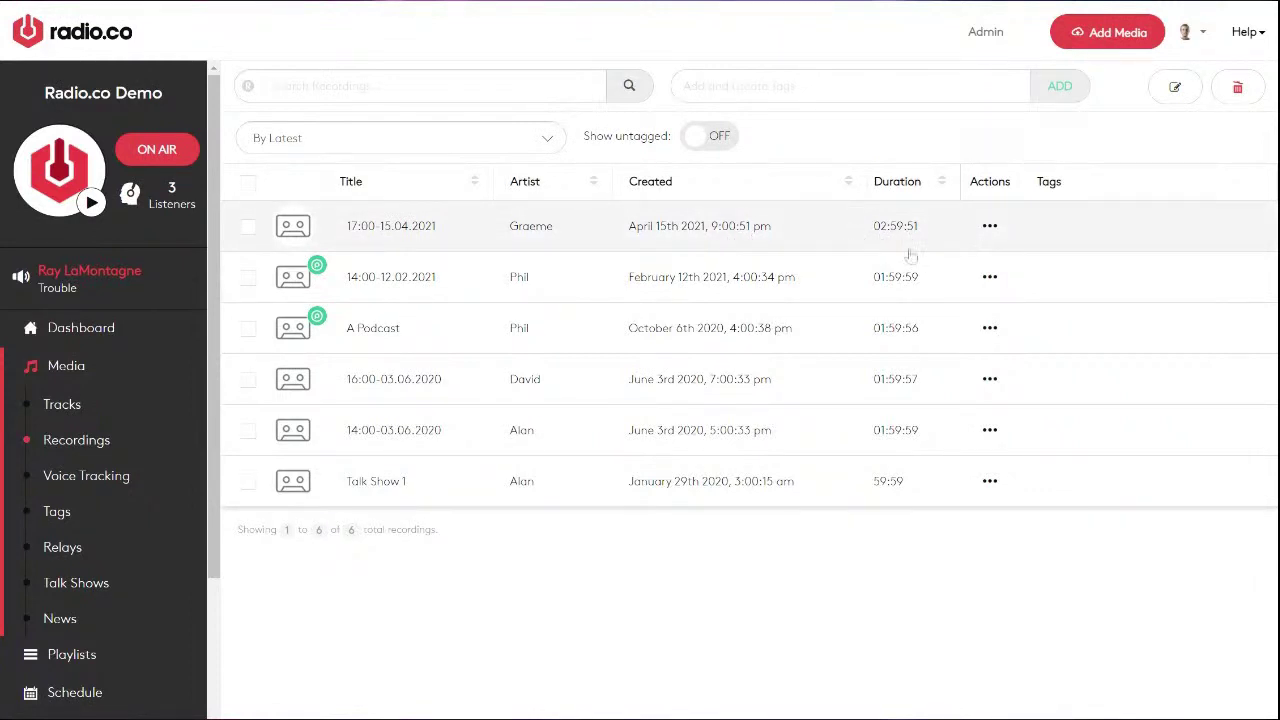
click(989, 226)
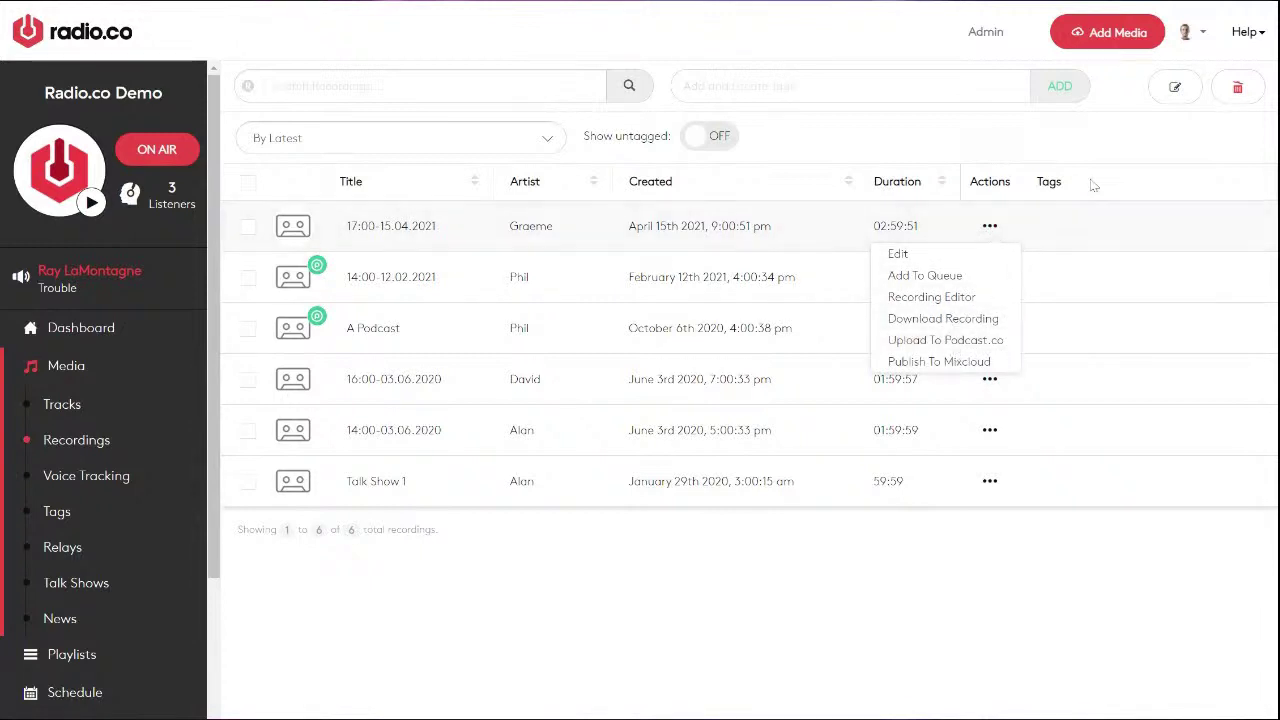
click(1103, 145)
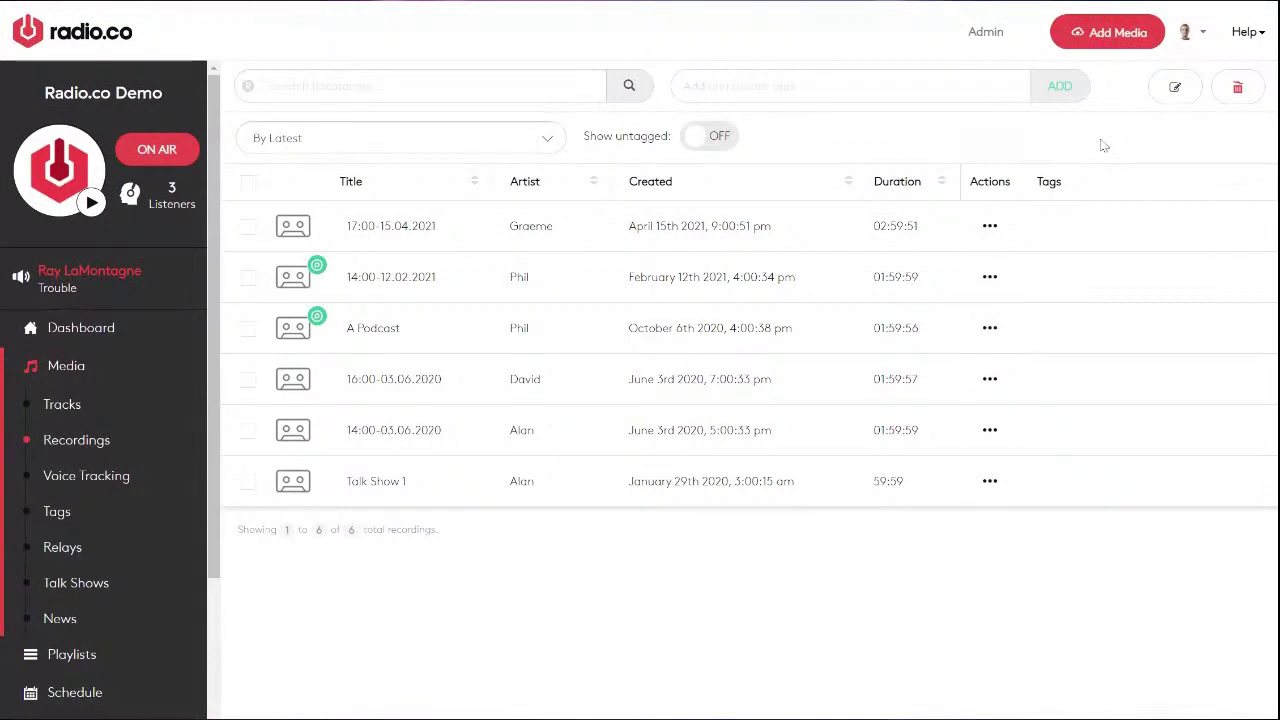
click(108, 482)
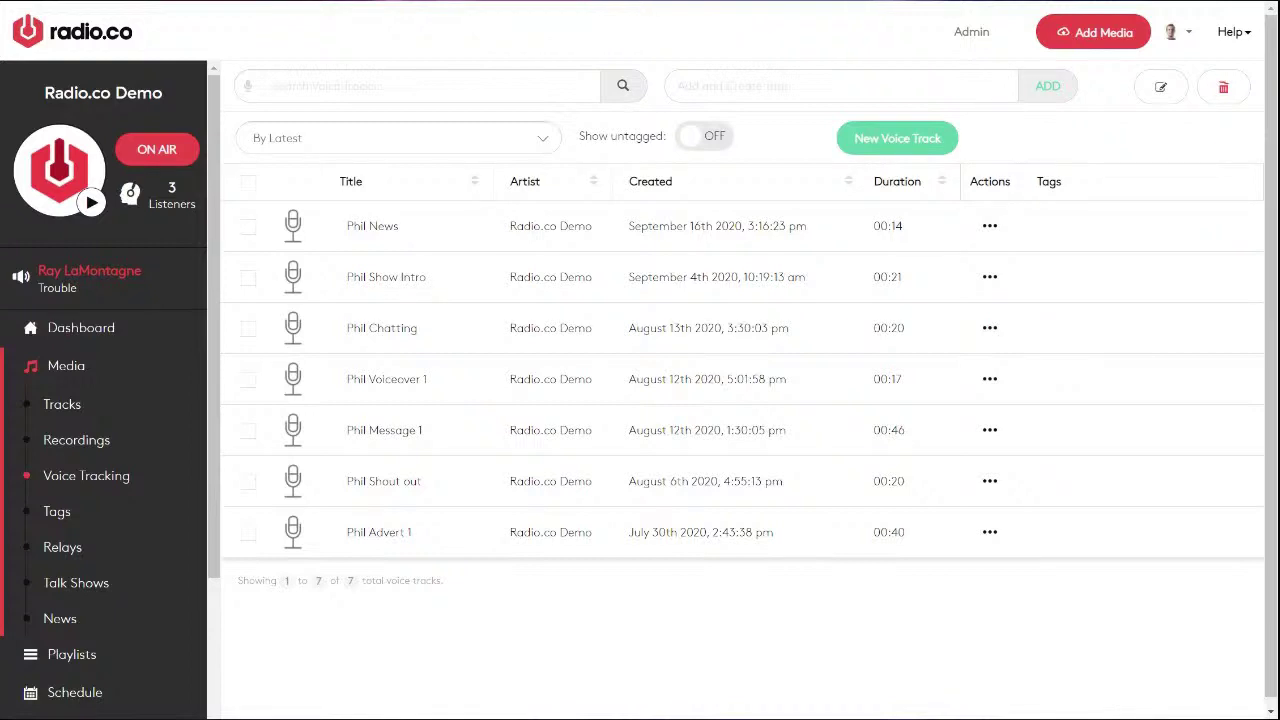
click(991, 284)
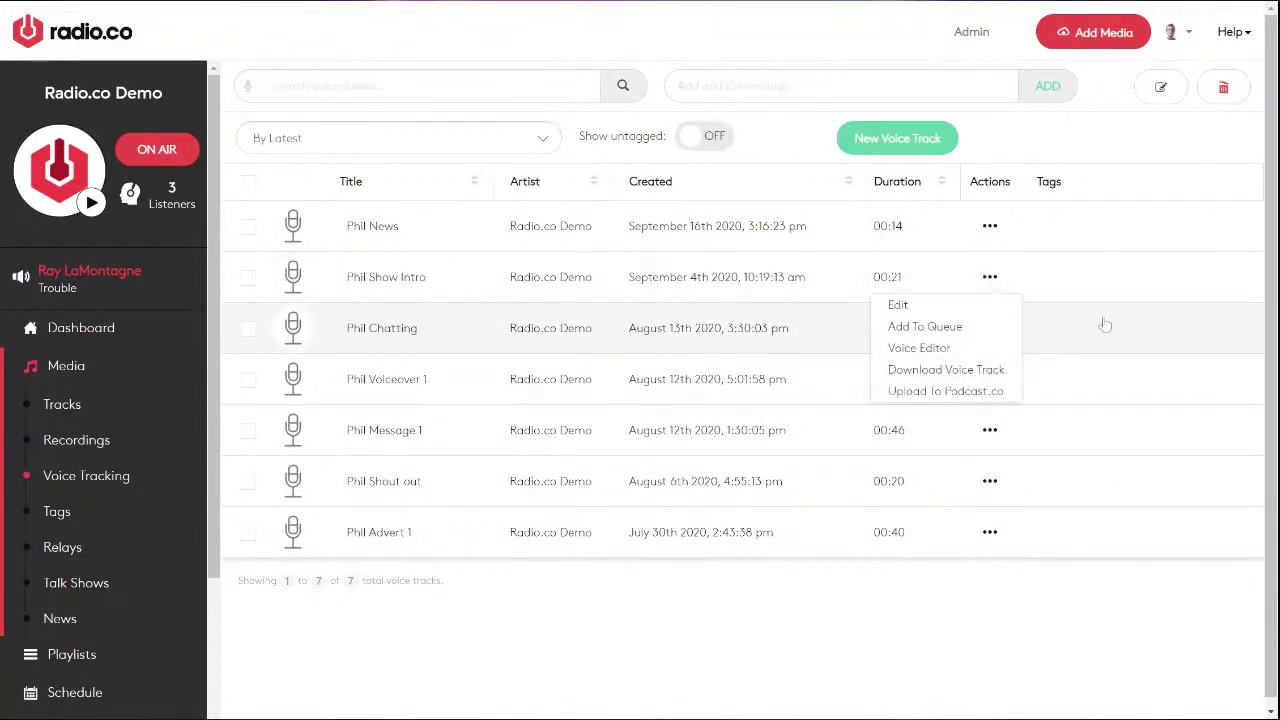
View the talk shows, preview a session of the last pending talk without saving it, and check the completed talks
click(85, 588)
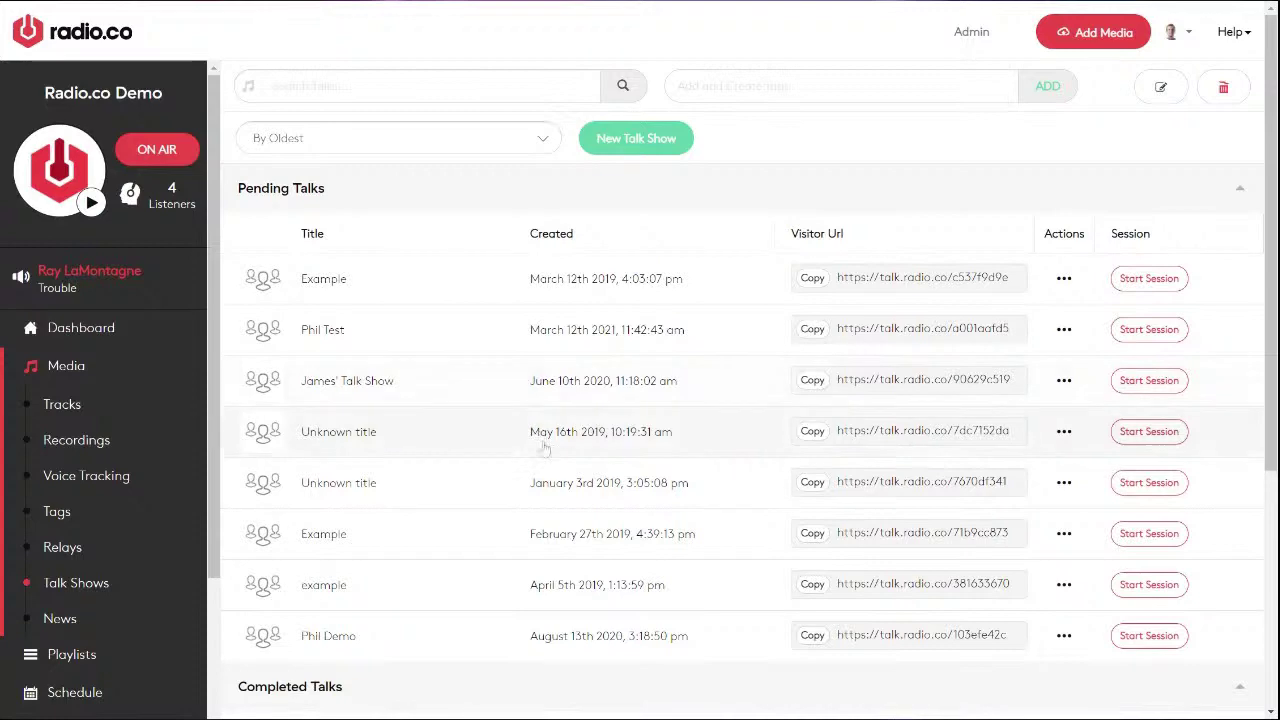
scroll(545, 450, down, 2)
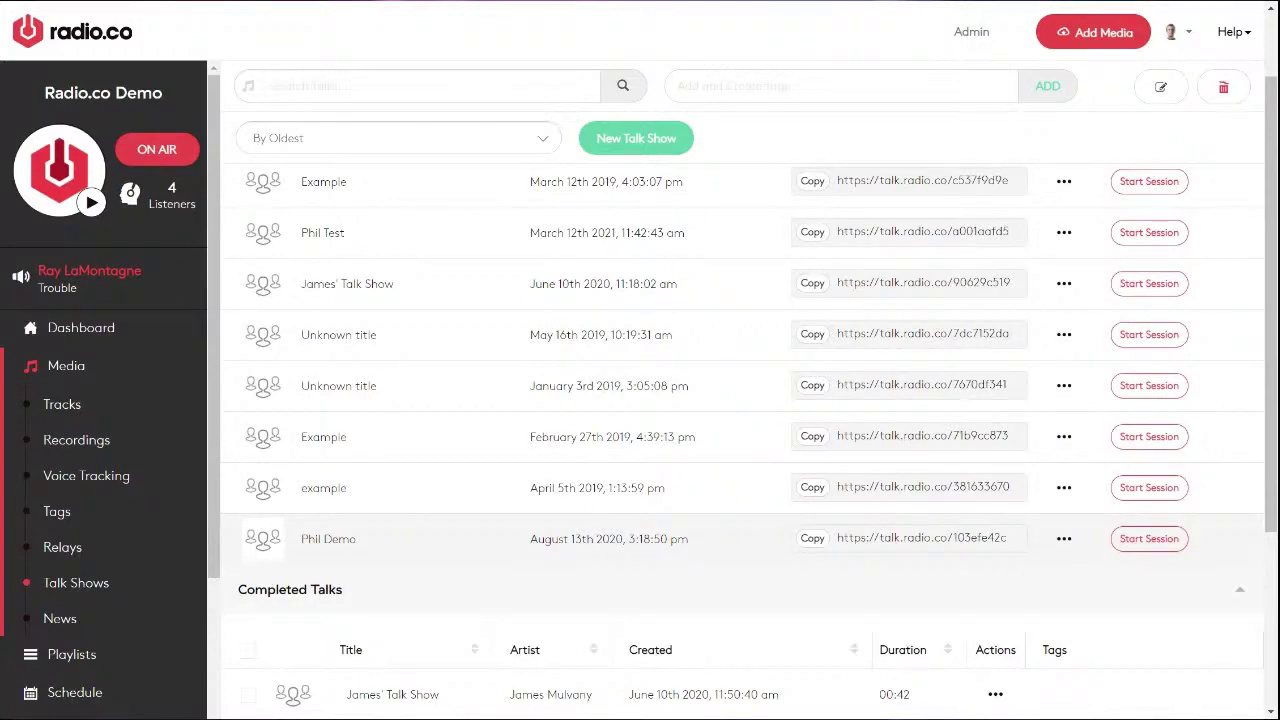
click(1160, 540)
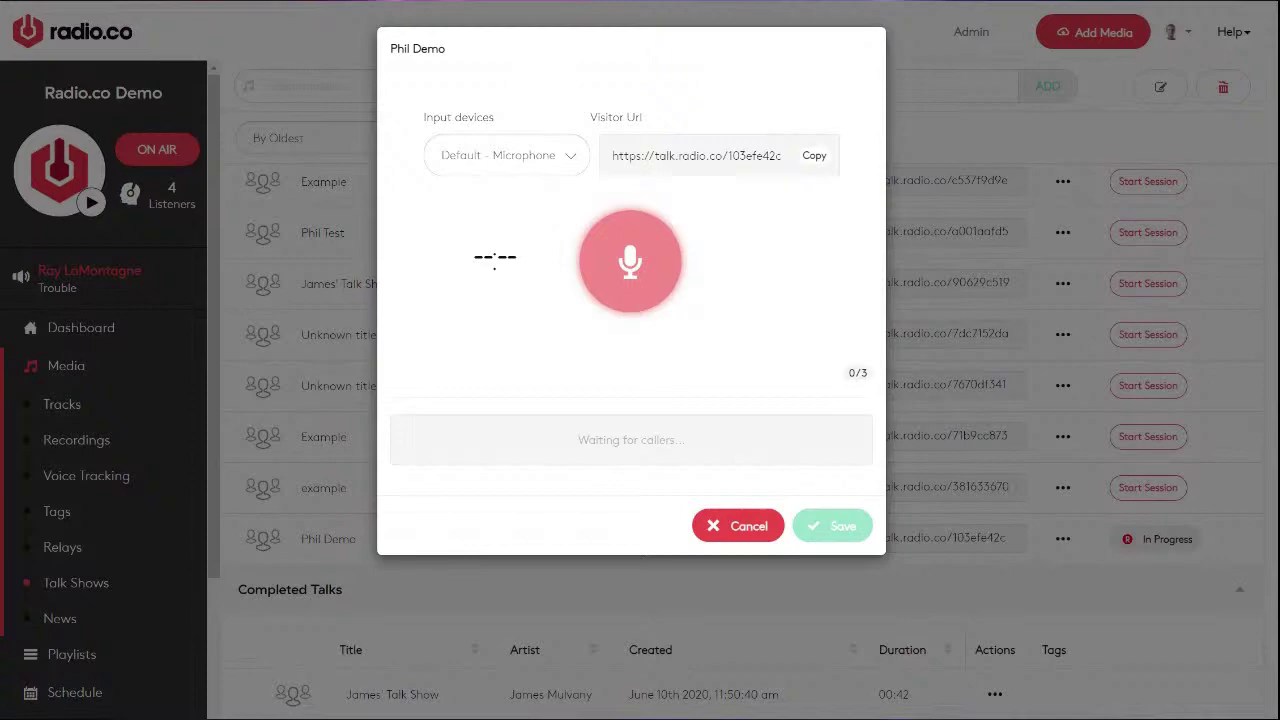
click(740, 530)
click(709, 466)
scroll(638, 567, down, 2)
scroll(638, 567, down, 1)
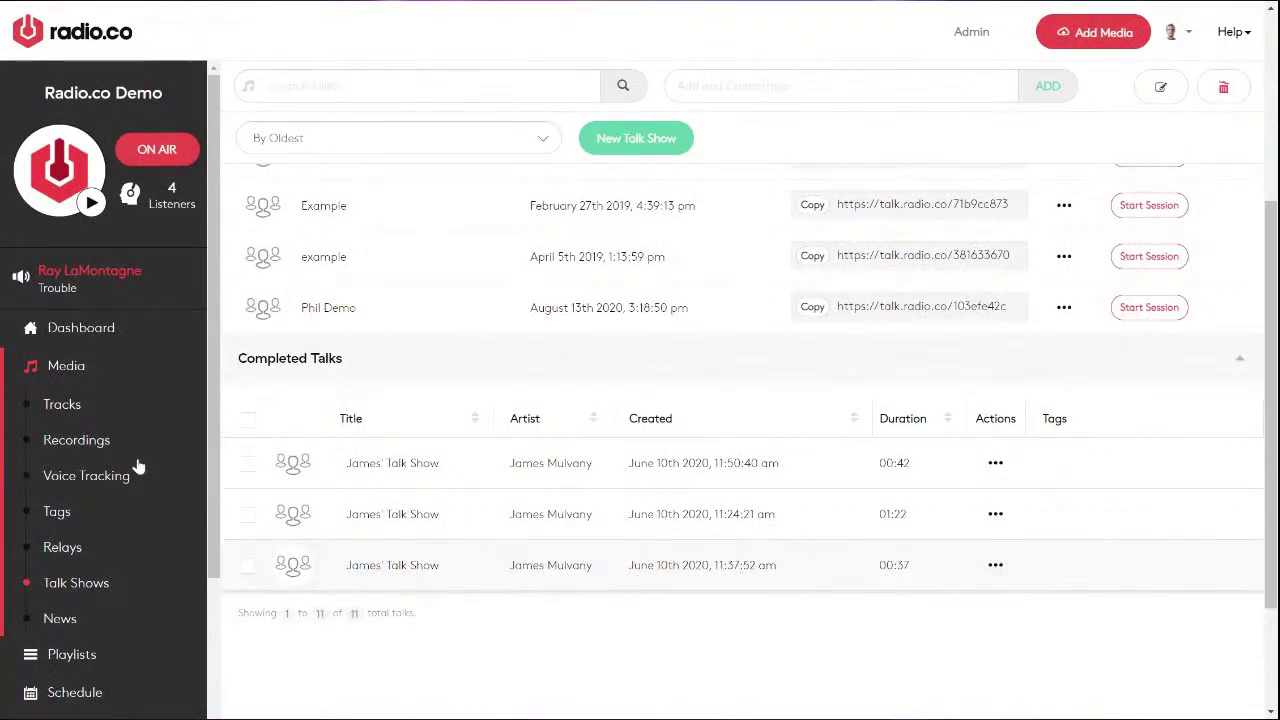
Create a playlist named Training Seminar with the colour #aa23cc
scroll(105, 505, down, 3)
click(87, 451)
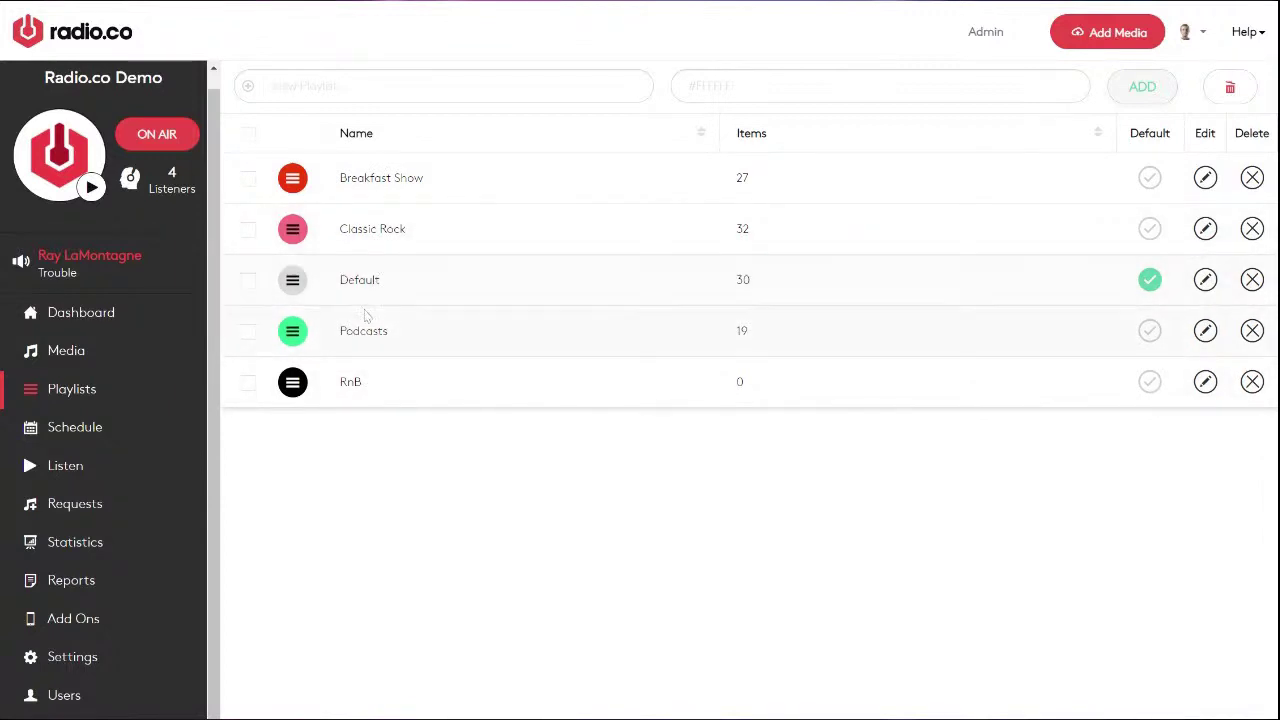
click(390, 288)
click(300, 86)
text(Training Seminar)
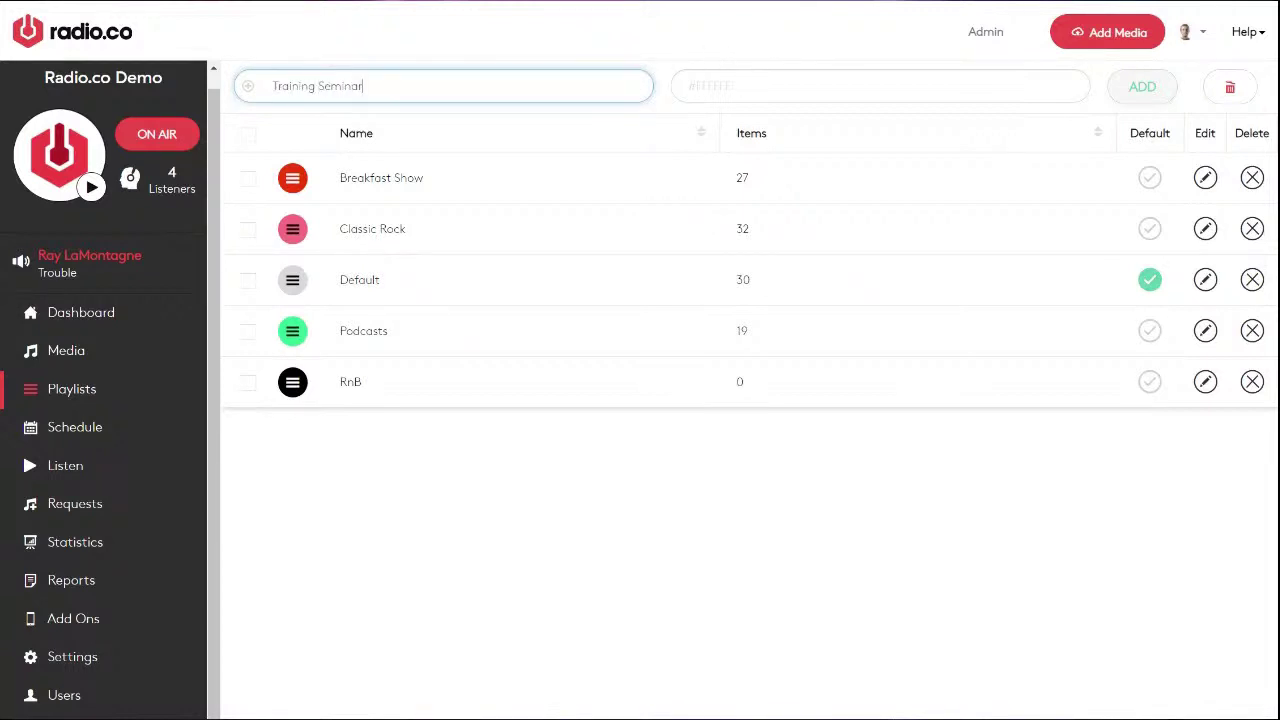
key(Tab)
text(#aa23cd)
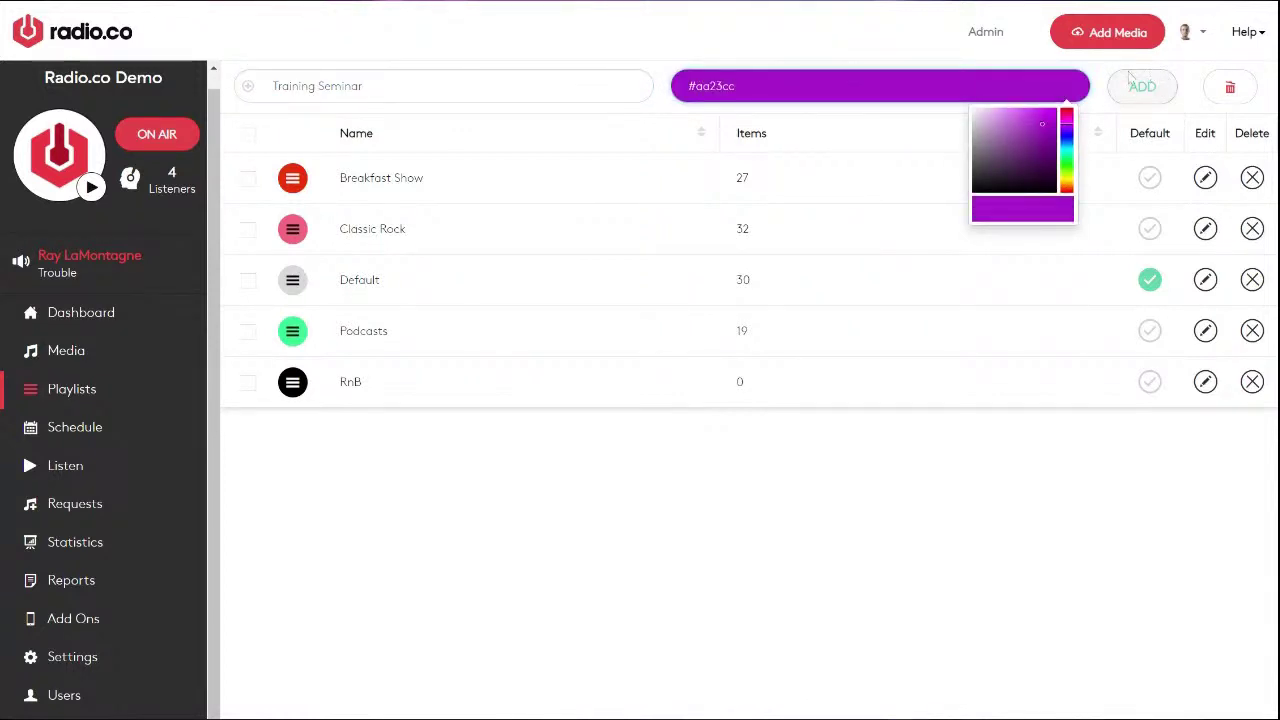
click(1158, 99)
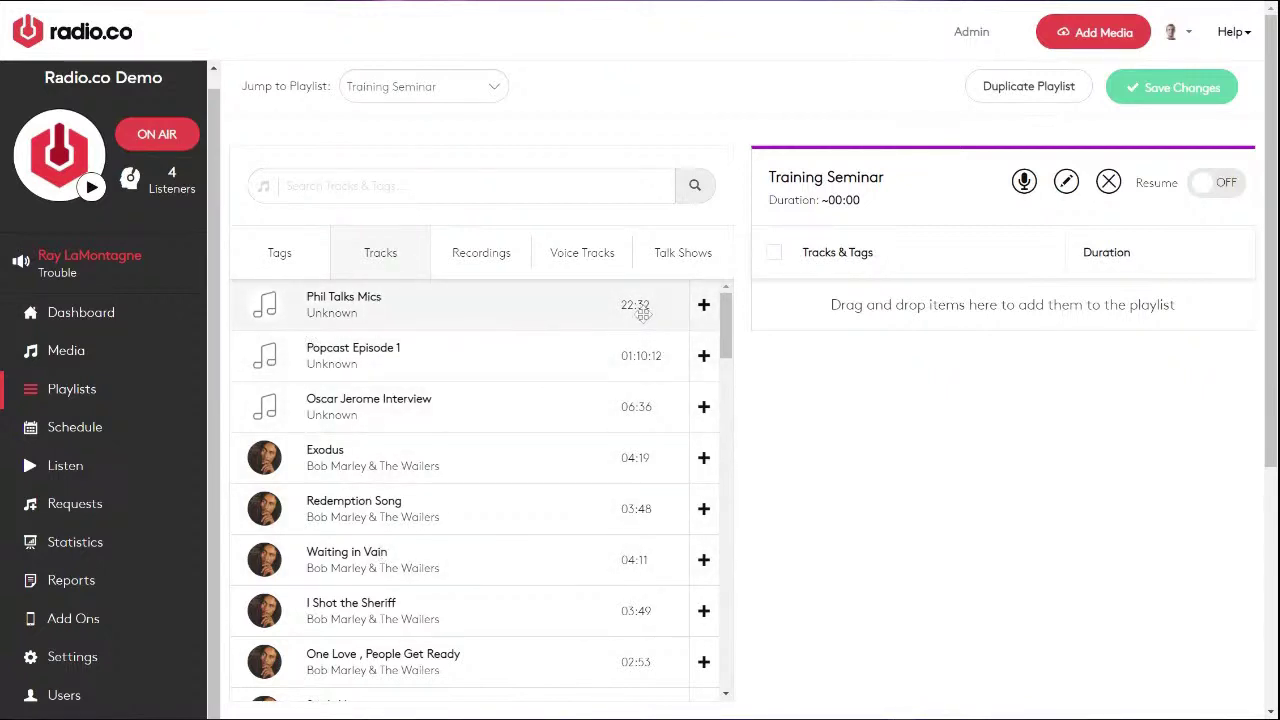
Add the first seven listed tracks, through I Shot the Sheriff, to the Training Seminar playlist
click(703, 305)
click(703, 356)
click(703, 407)
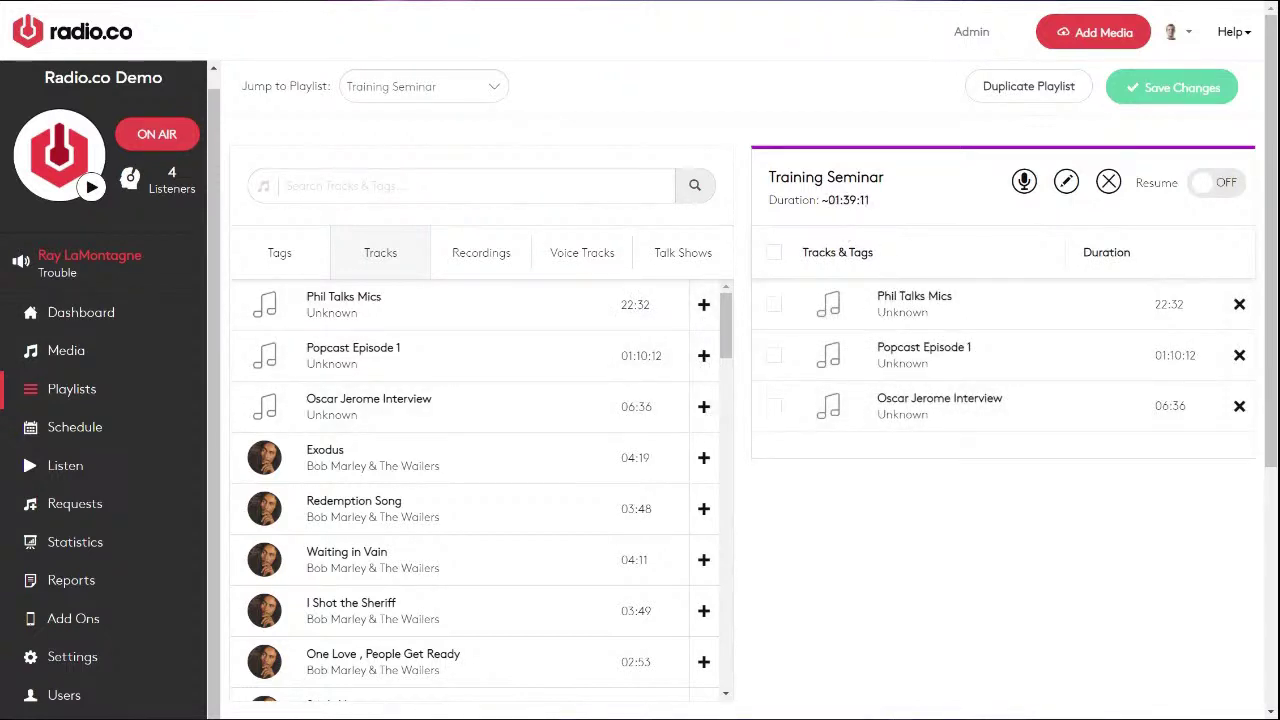
click(703, 458)
click(704, 508)
click(704, 559)
click(704, 610)
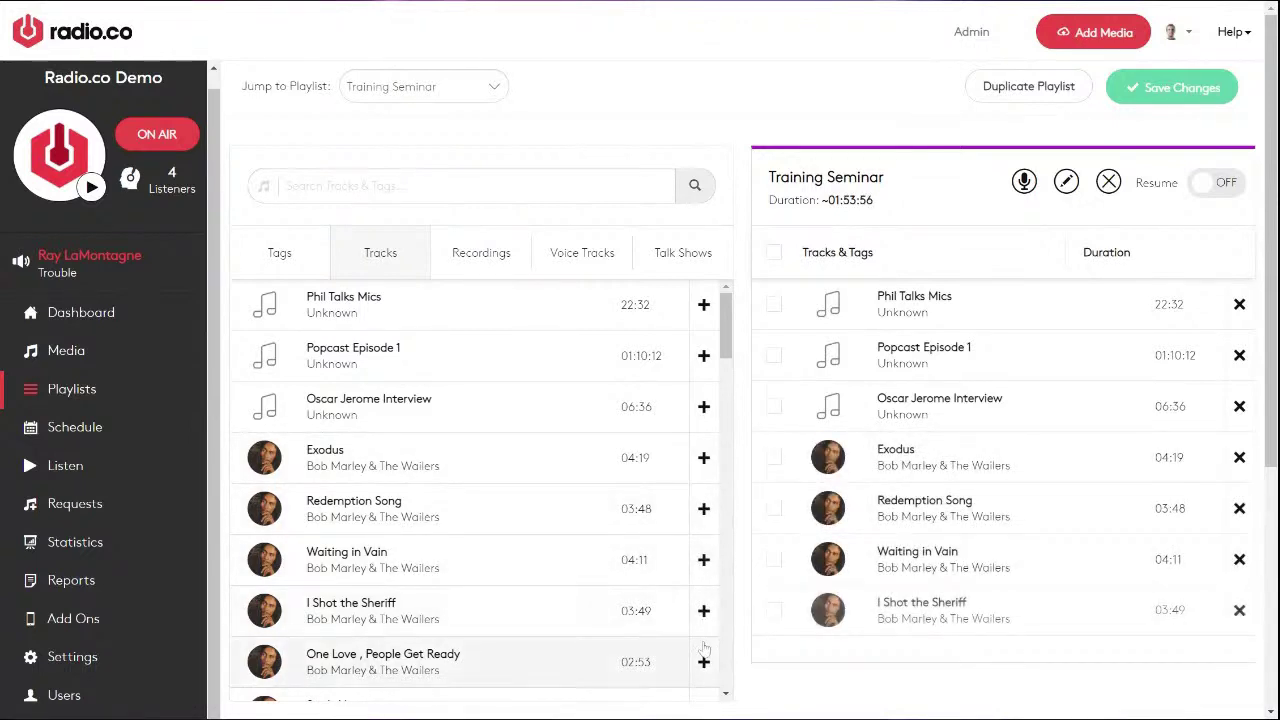
Add One Love, People Get Ready, Get Up Stand Up, Buffalo Soldier and MCR Live ident 1 to the Training Seminar playlist
click(704, 661)
scroll(704, 655, down, 2)
click(704, 508)
click(704, 559)
click(704, 610)
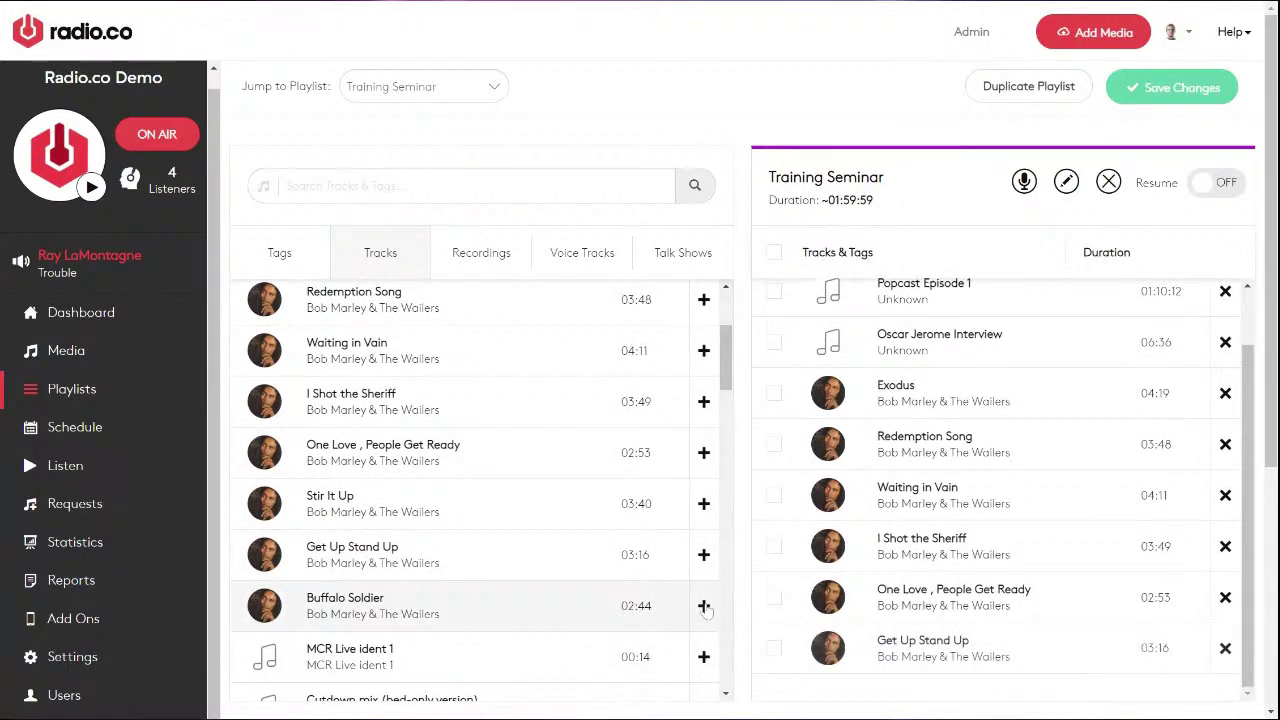
click(704, 657)
Add Pretty Green Eyes, Maybe and Mixed Up World to the Training Seminar playlist
scroll(704, 620, down, 3)
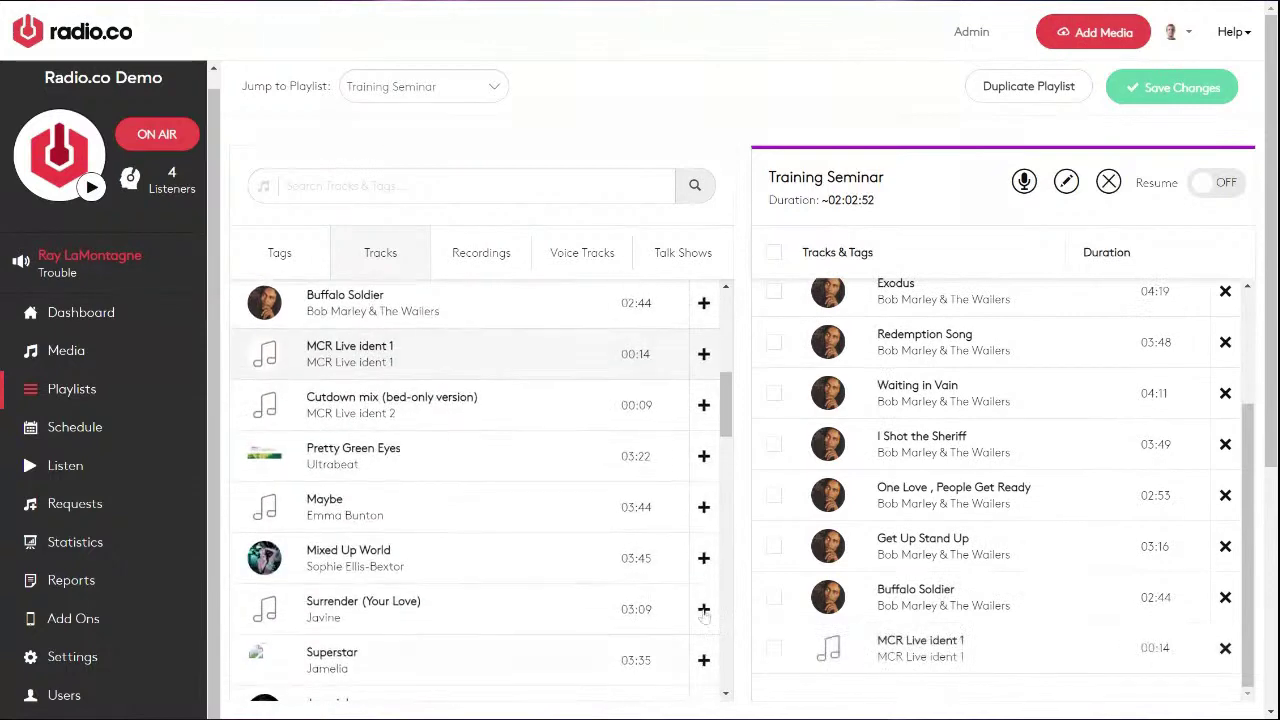
click(704, 456)
click(705, 505)
click(704, 559)
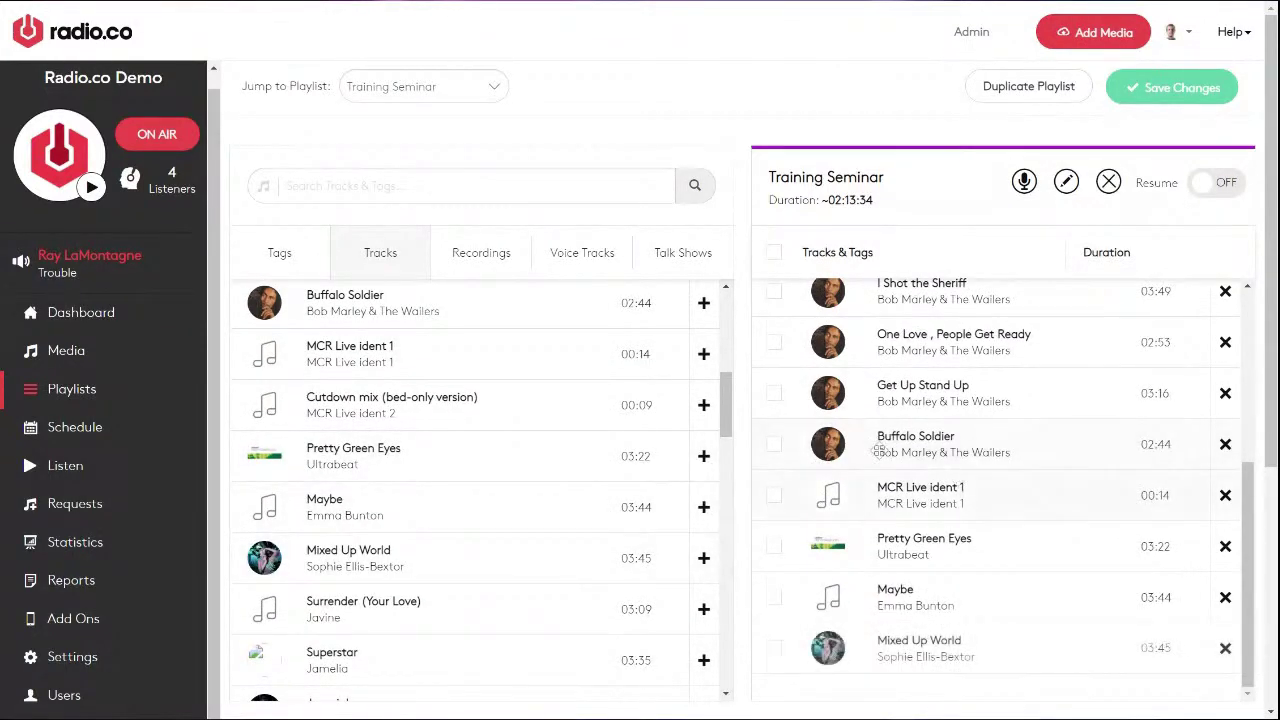
Add Guilty, Crazy In Love and Sweet Dreams My LA Ex to the Training Seminar playlist
scroll(668, 577, down, 2)
scroll(704, 480, down, 3)
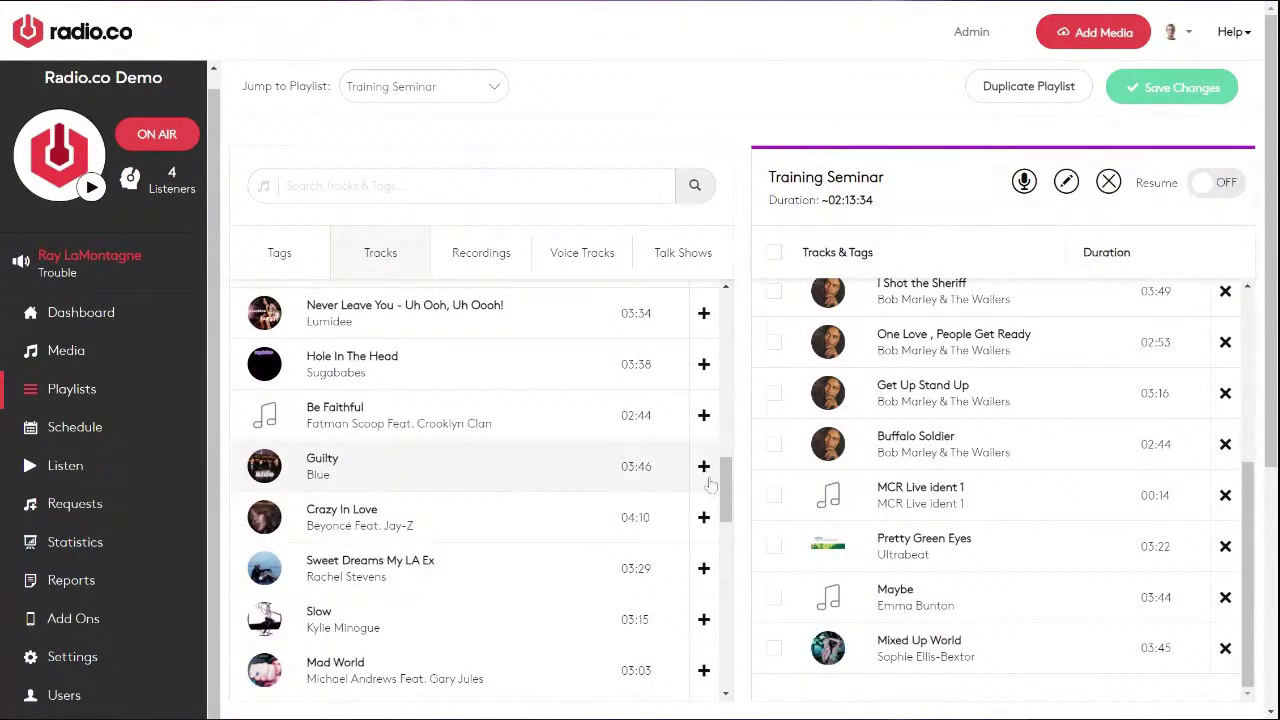
click(704, 466)
click(704, 517)
click(704, 568)
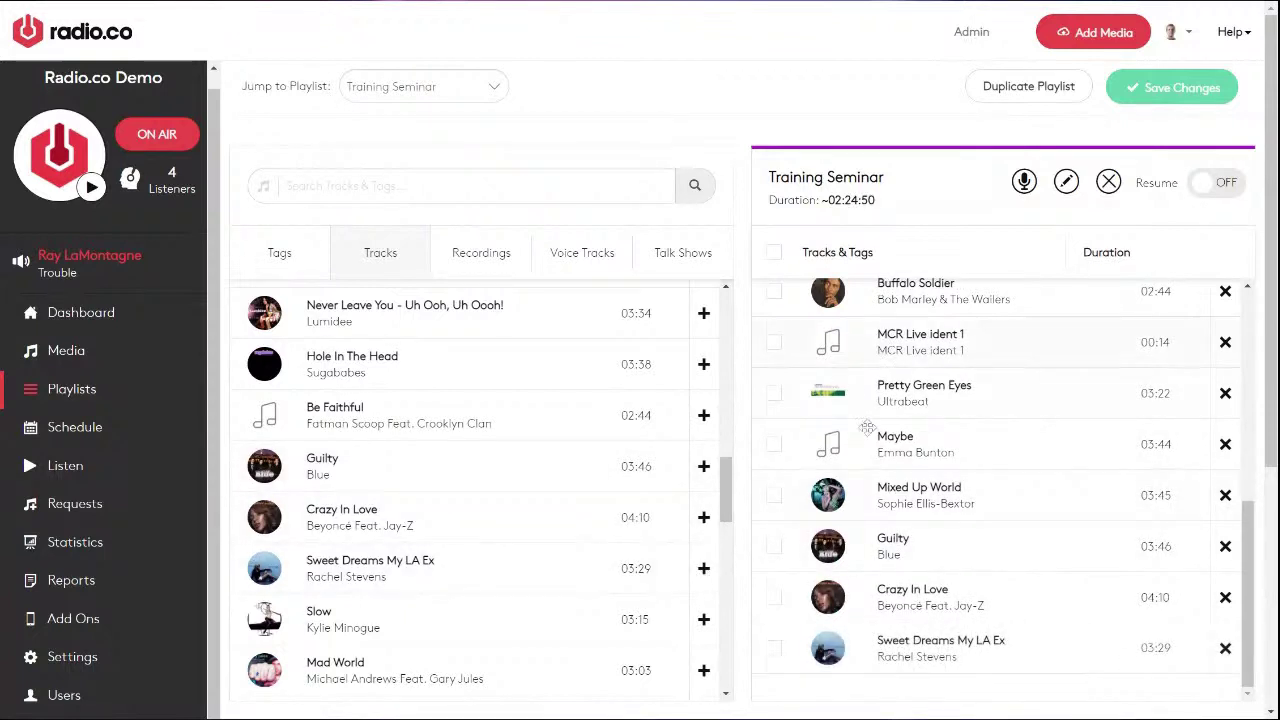
Move MCR Live ident 1 below Crazy In Love, Guilty to the playlist's first position, and Redemption Song above Oscar Jerome Interview
drag(916, 348, 914, 596)
drag(906, 497, 906, 297)
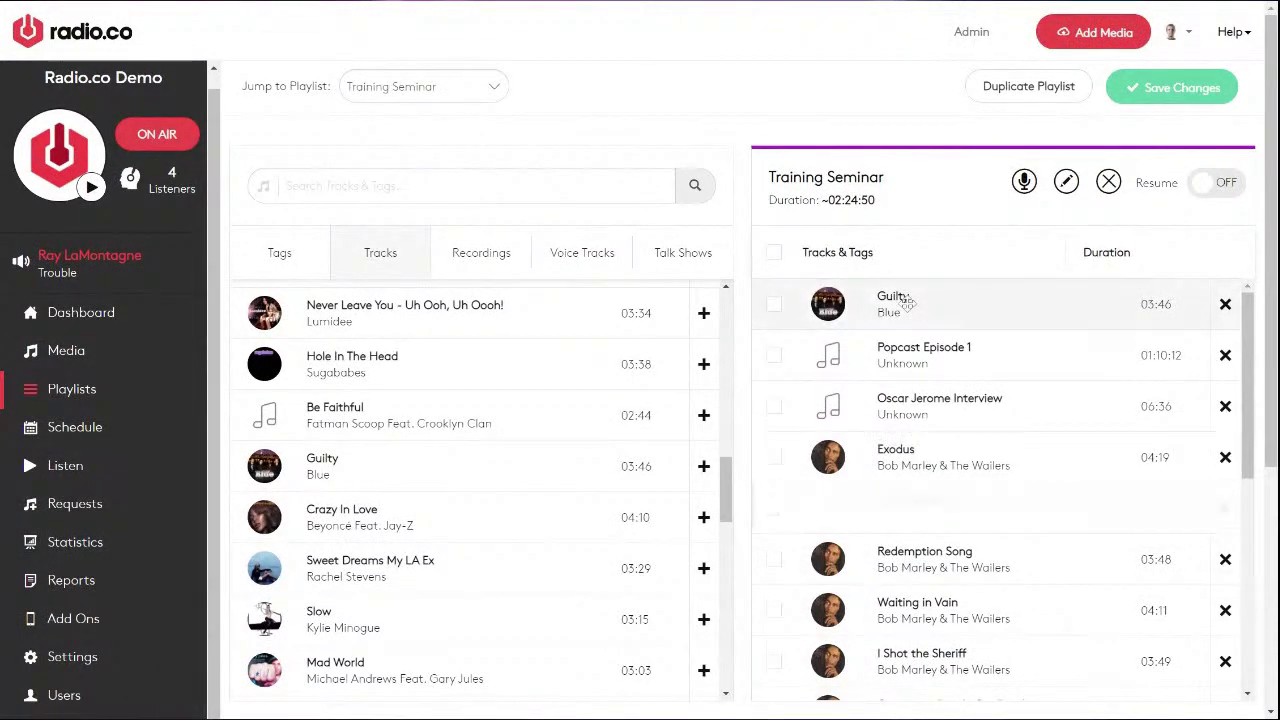
drag(890, 531, 886, 405)
Move One Love, People Get Ready below Maybe, and Pretty Green Eyes below I Shot the Sheriff in the playlist
scroll(884, 464, down, 3)
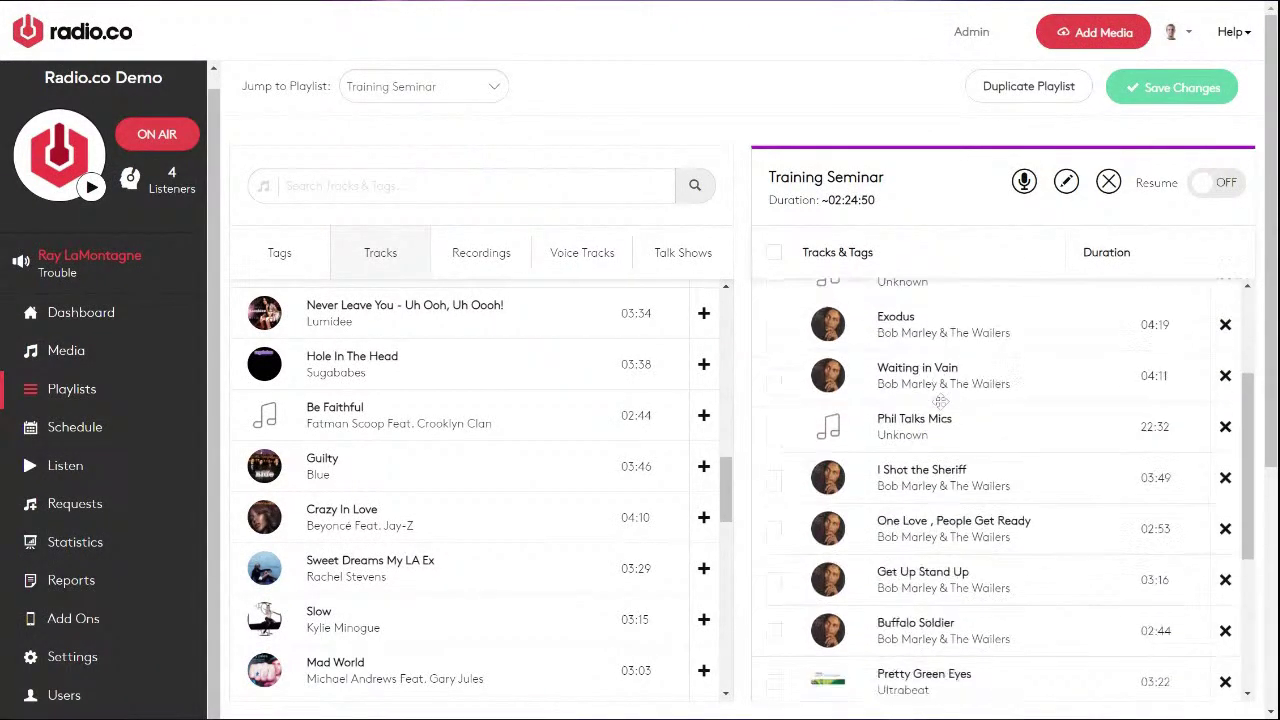
drag(884, 464, 888, 674)
drag(891, 588, 928, 481)
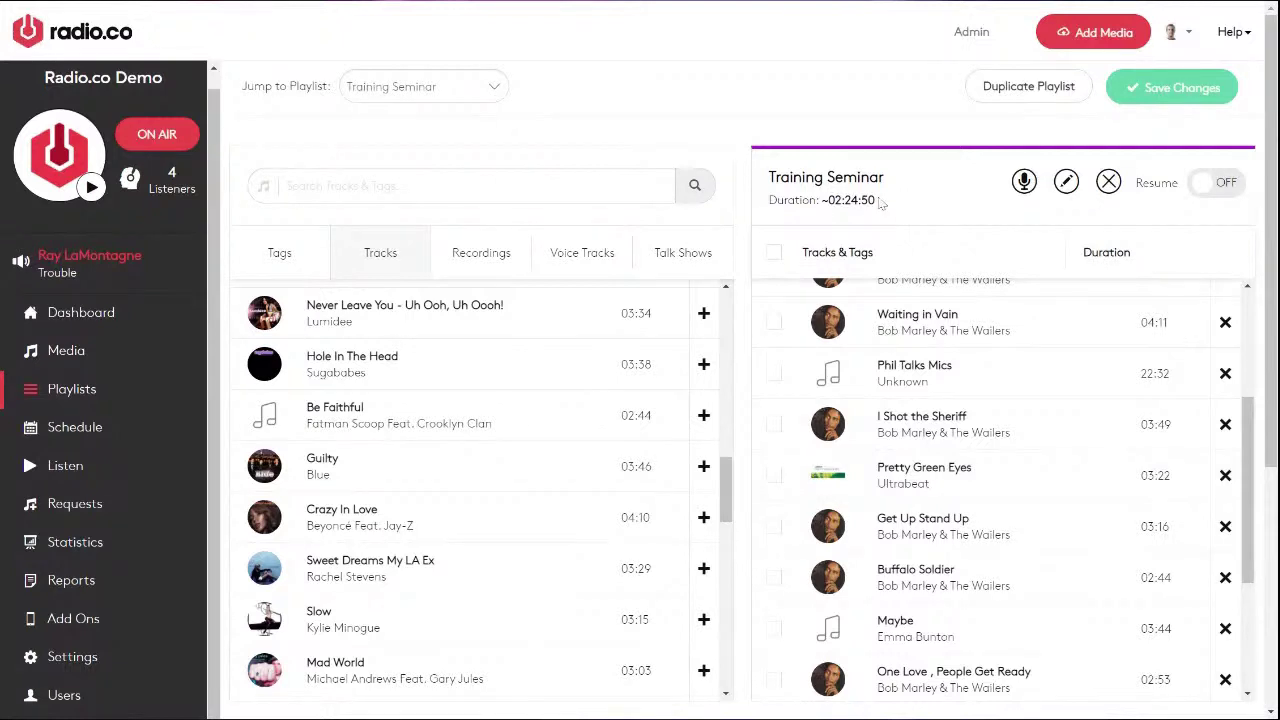
scroll(933, 281, up, 3)
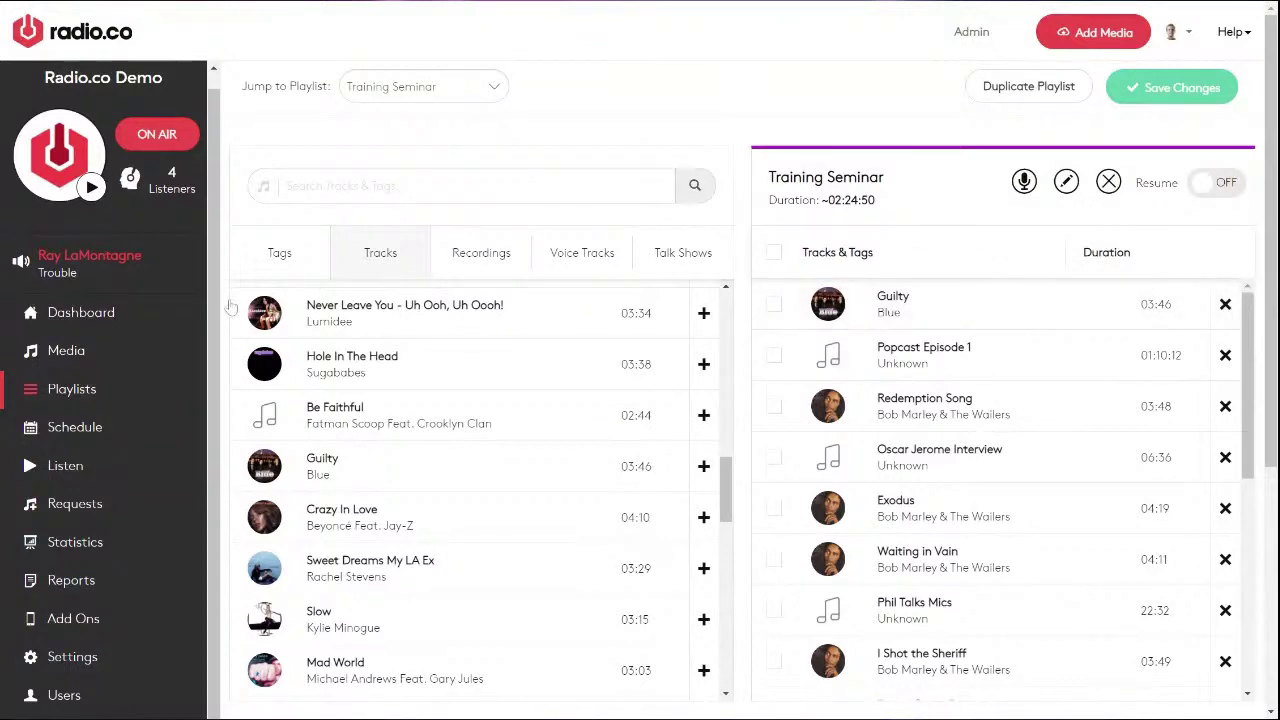
Browse the available tags and insert the 90's tag into the playlist after Guilty and again after Oscar Jerome Interview
click(277, 256)
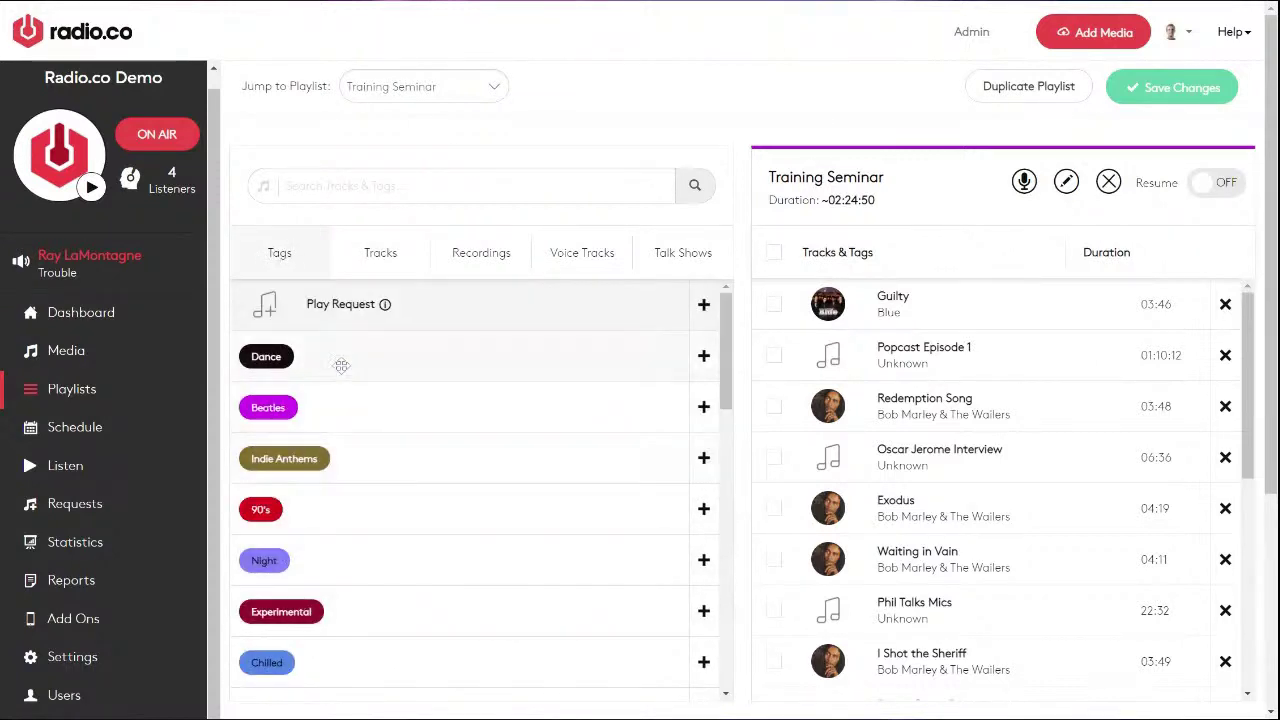
scroll(360, 530, down, 2)
scroll(361, 532, down, 5)
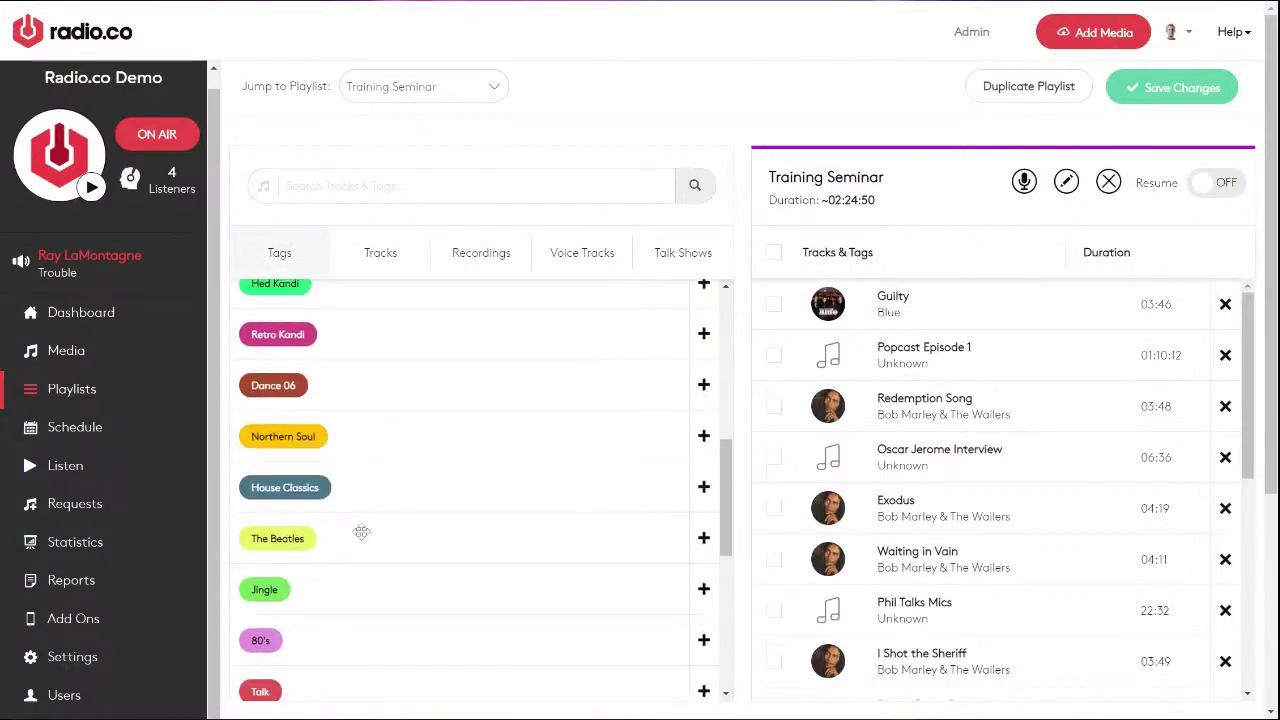
scroll(361, 532, up, 1)
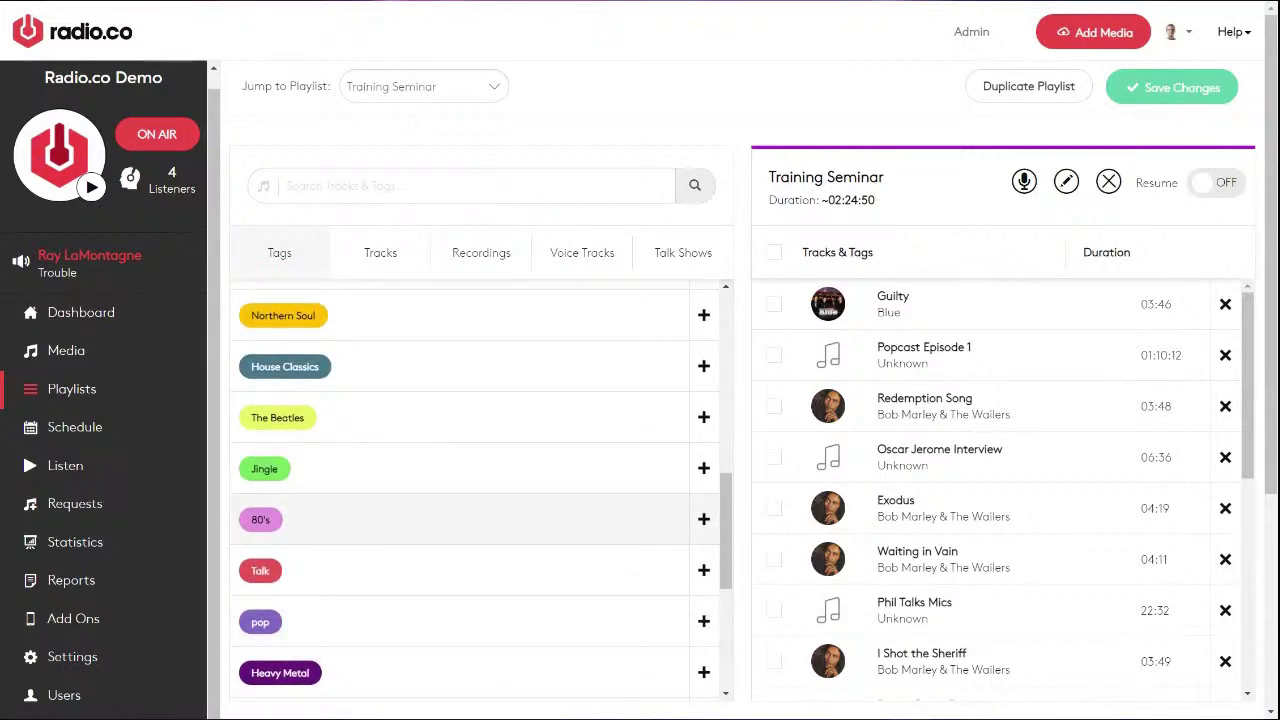
scroll(360, 620, up, 4)
scroll(299, 471, up, 3)
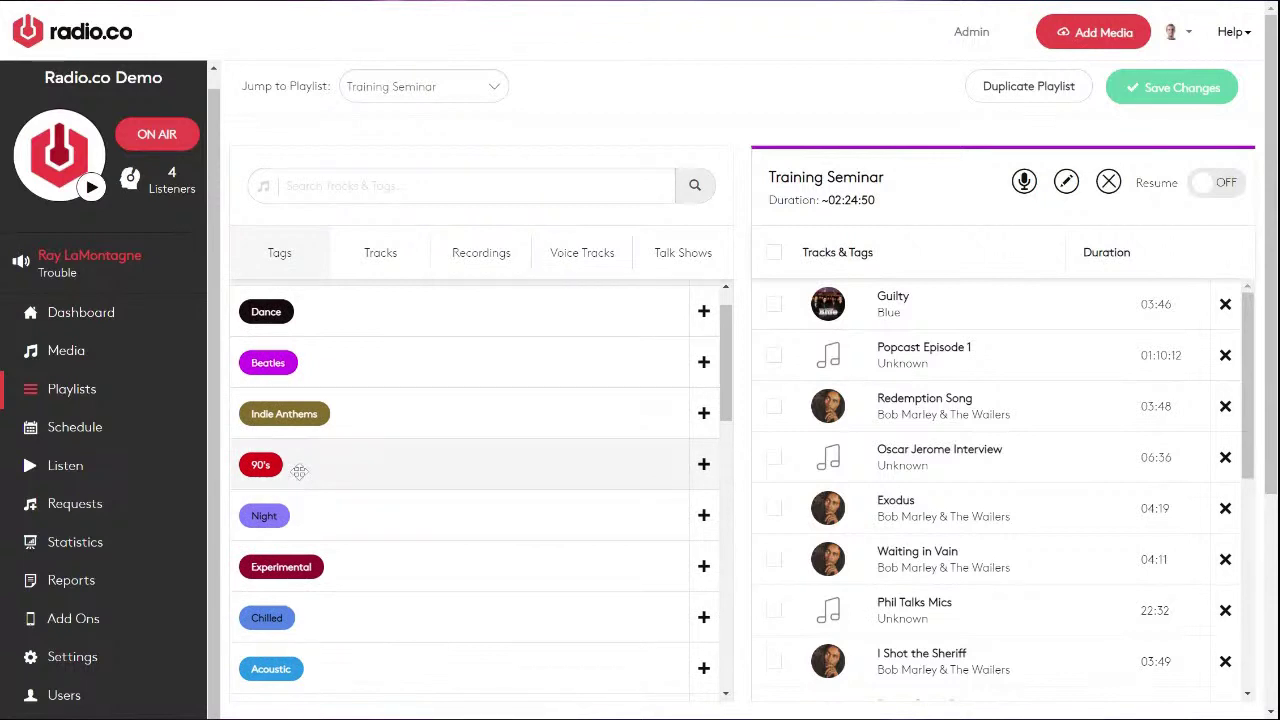
drag(303, 474, 937, 368)
drag(293, 474, 917, 567)
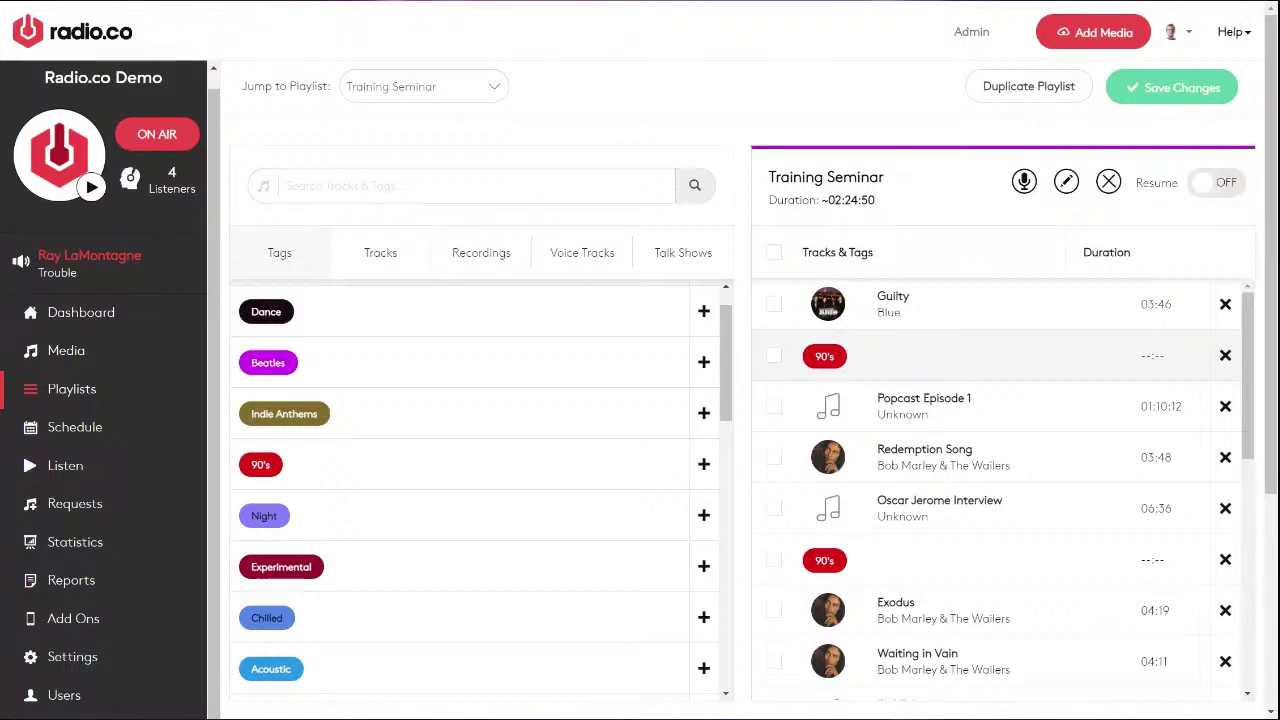
Remove every track and the second 90's tag from the Training Seminar playlist, keeping only the first 90's tag
scroll(1000, 490, down, 6)
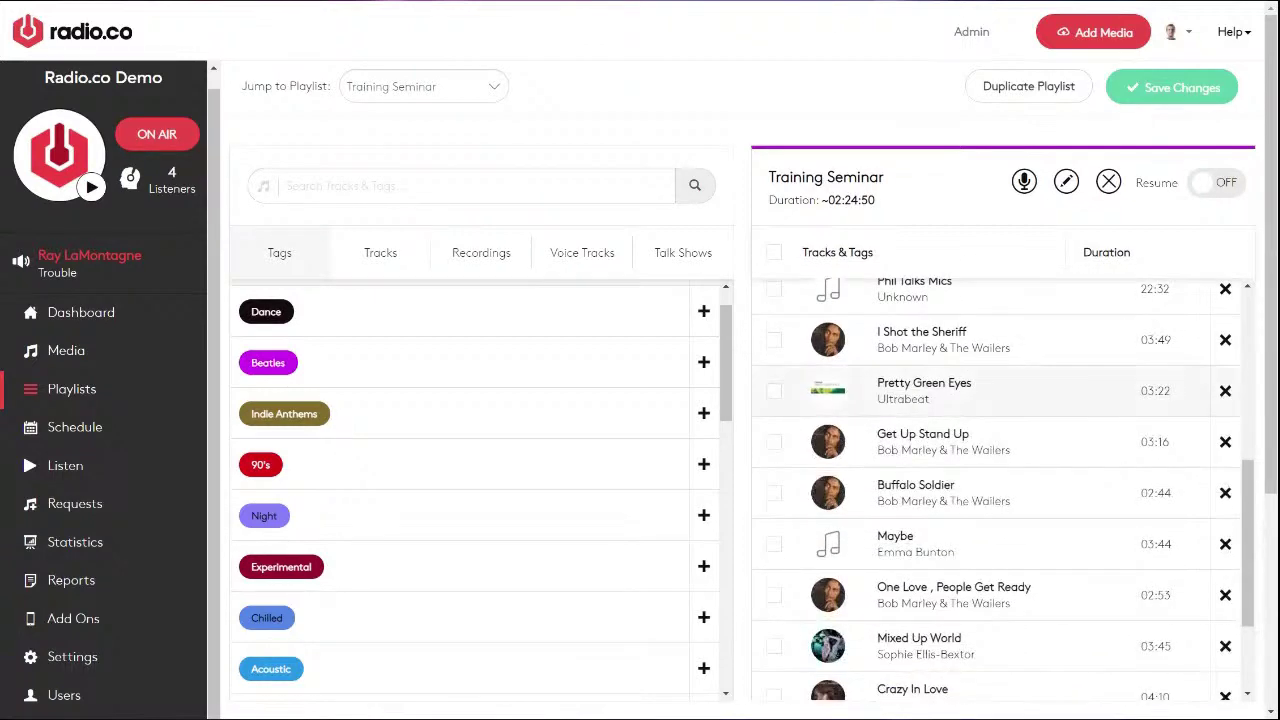
scroll(1000, 580, up, 5)
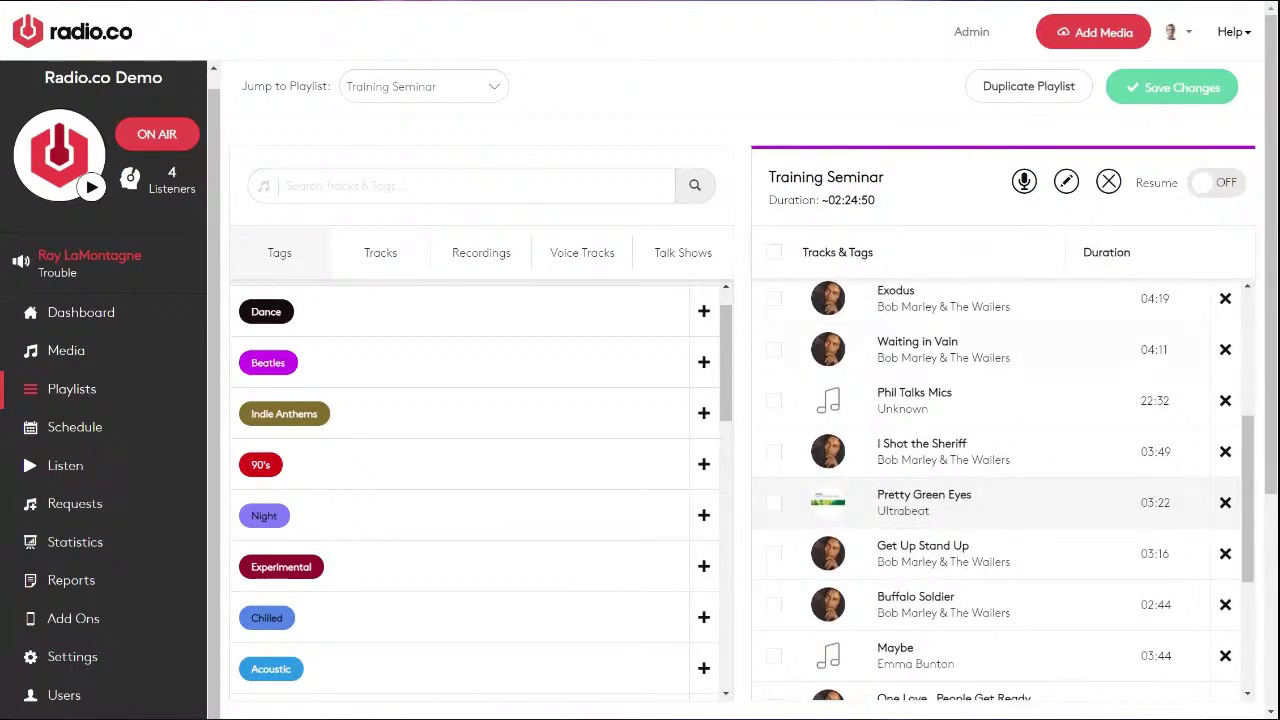
scroll(985, 520, up, 2)
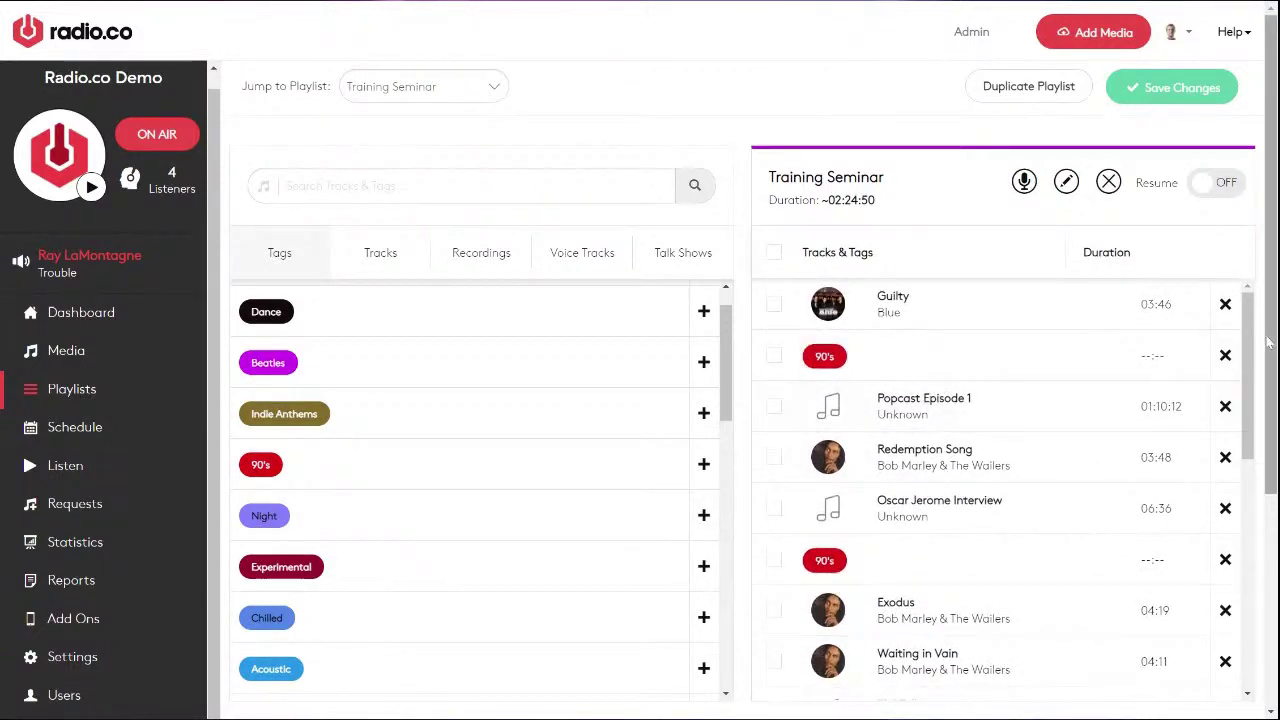
click(1226, 308)
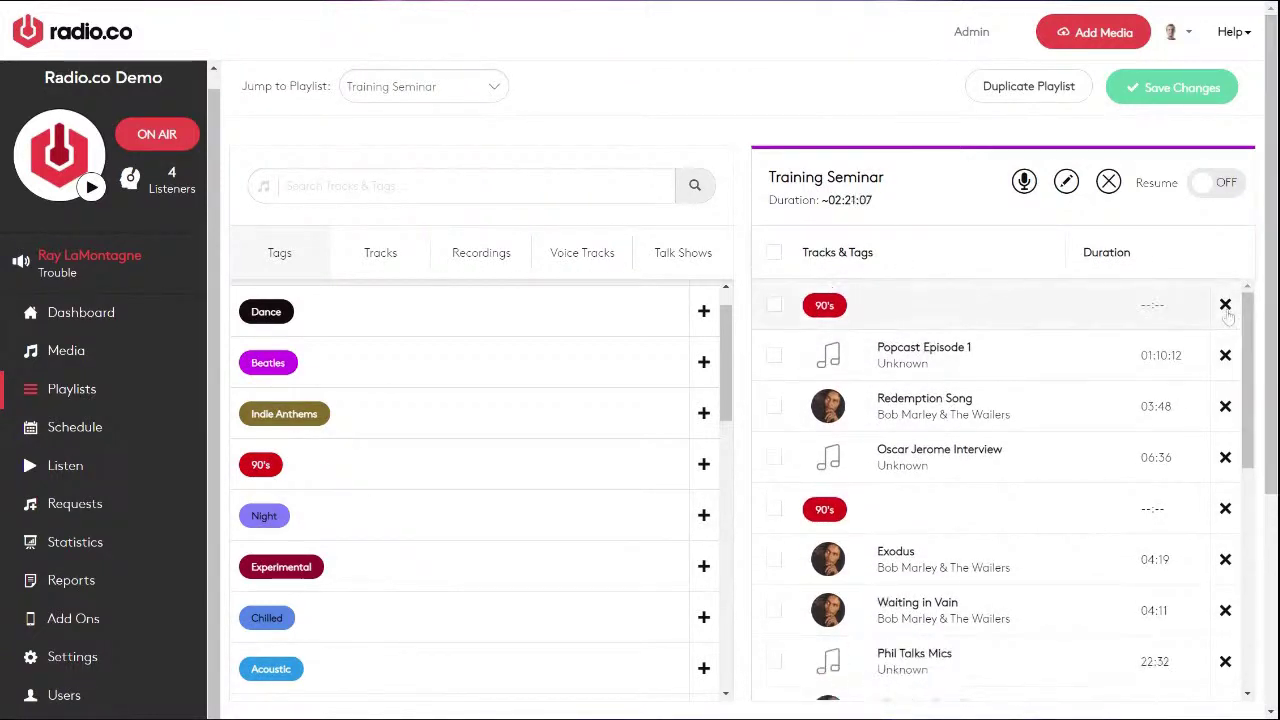
click(1223, 372)
click(1224, 356)
click(1224, 356)
click(1224, 356)
click(1224, 356)
click(1222, 374)
click(1222, 374)
click(1222, 374)
click(1222, 374)
click(1222, 378)
click(1222, 378)
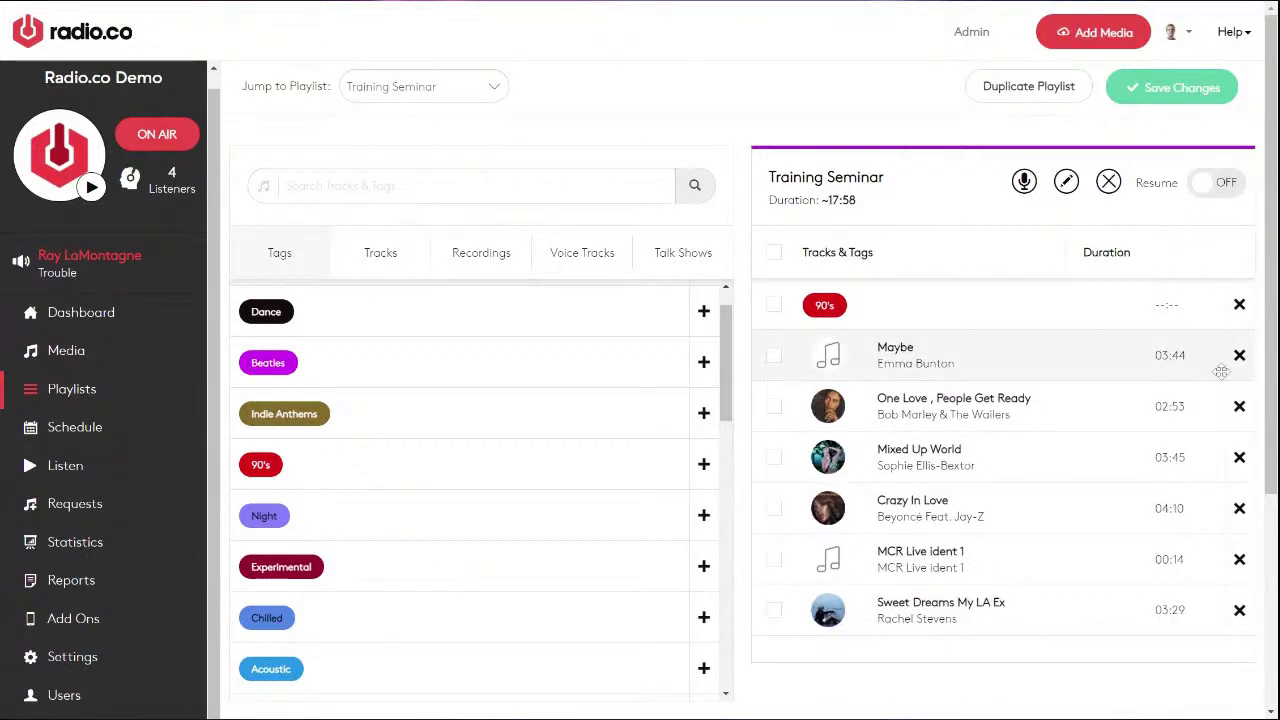
click(1240, 378)
click(1240, 378)
click(1240, 378)
click(1240, 378)
click(1240, 378)
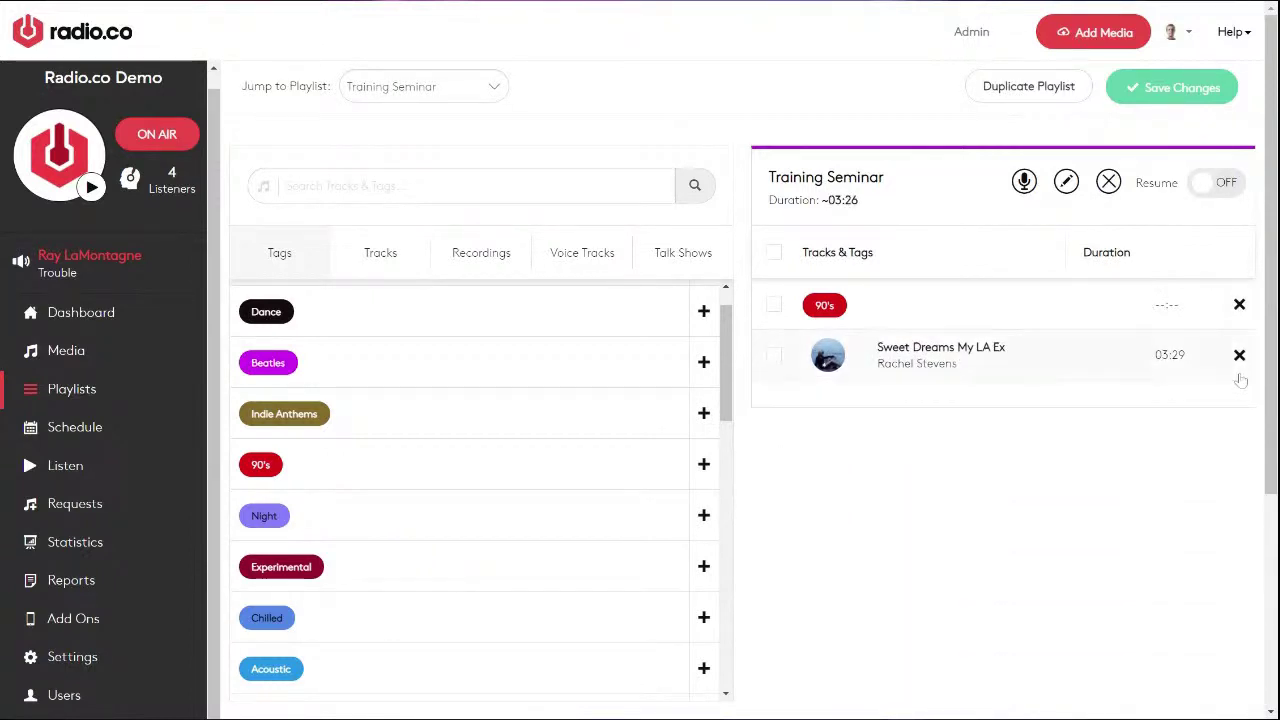
click(1240, 378)
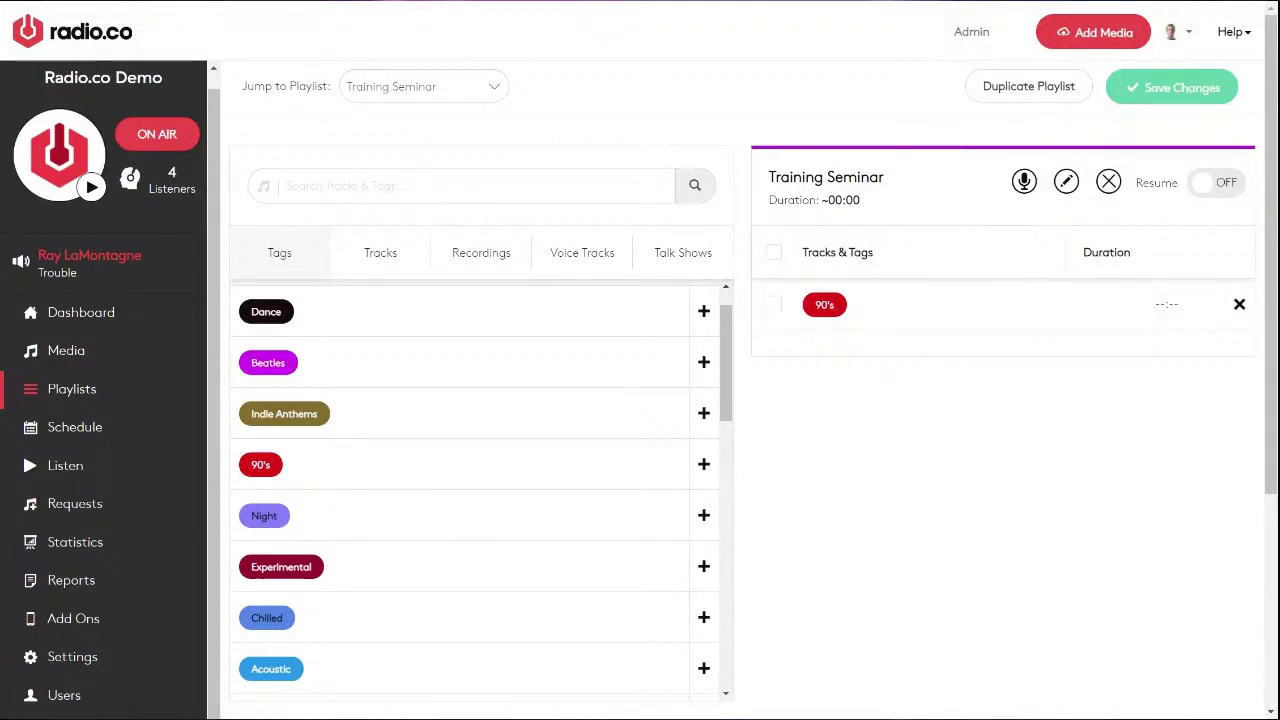
Add the 17:00-15.04.2021 recording and the 42-second talk show to the playlist below the 90's tag
click(482, 268)
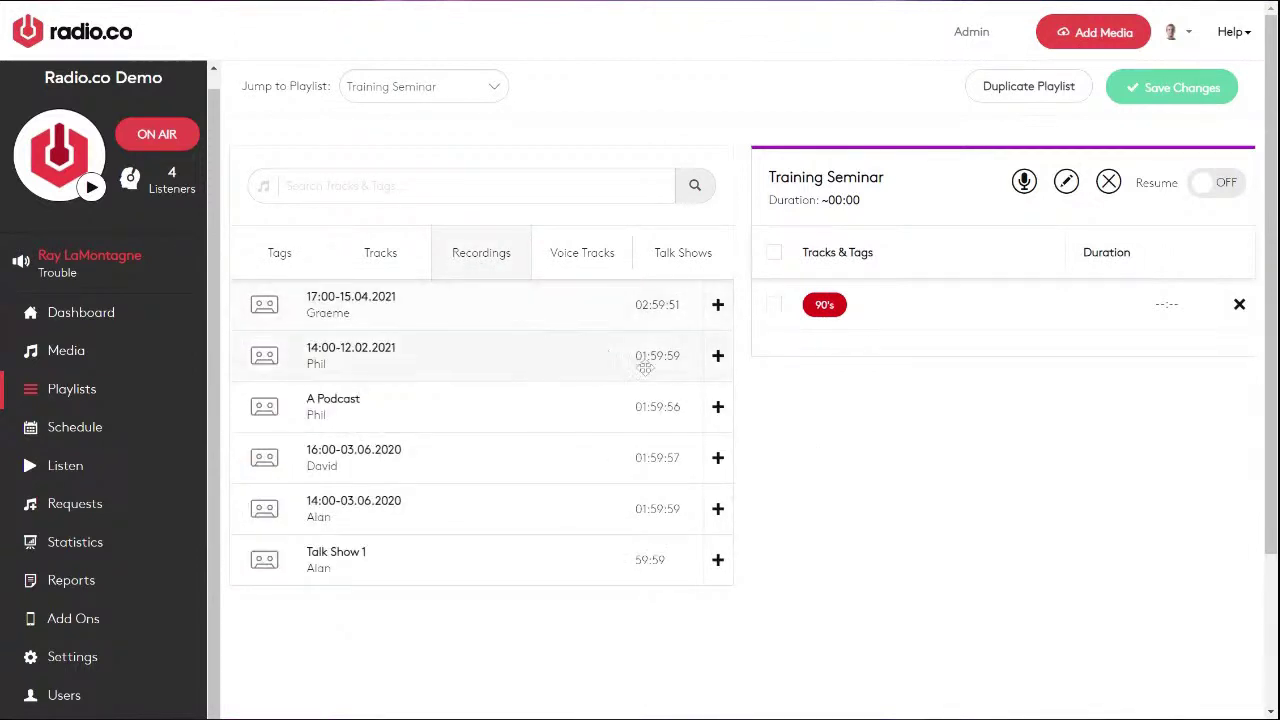
click(480, 320)
drag(480, 320, 923, 346)
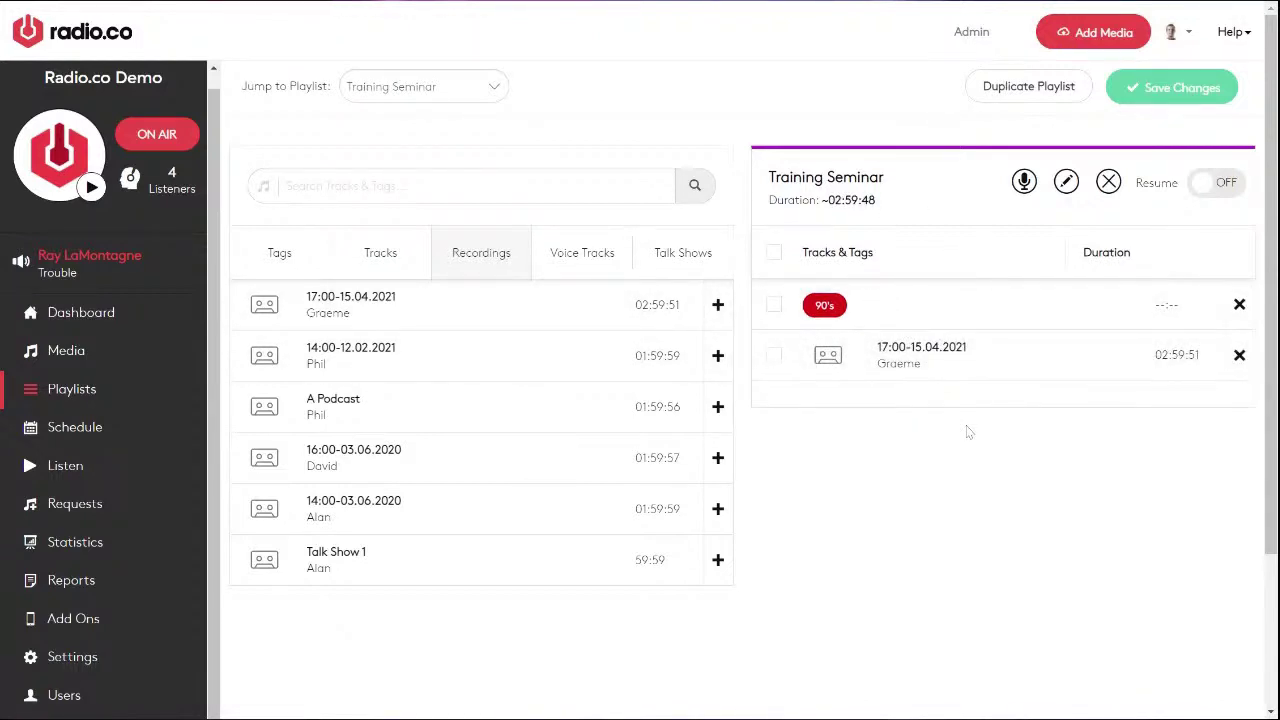
click(664, 266)
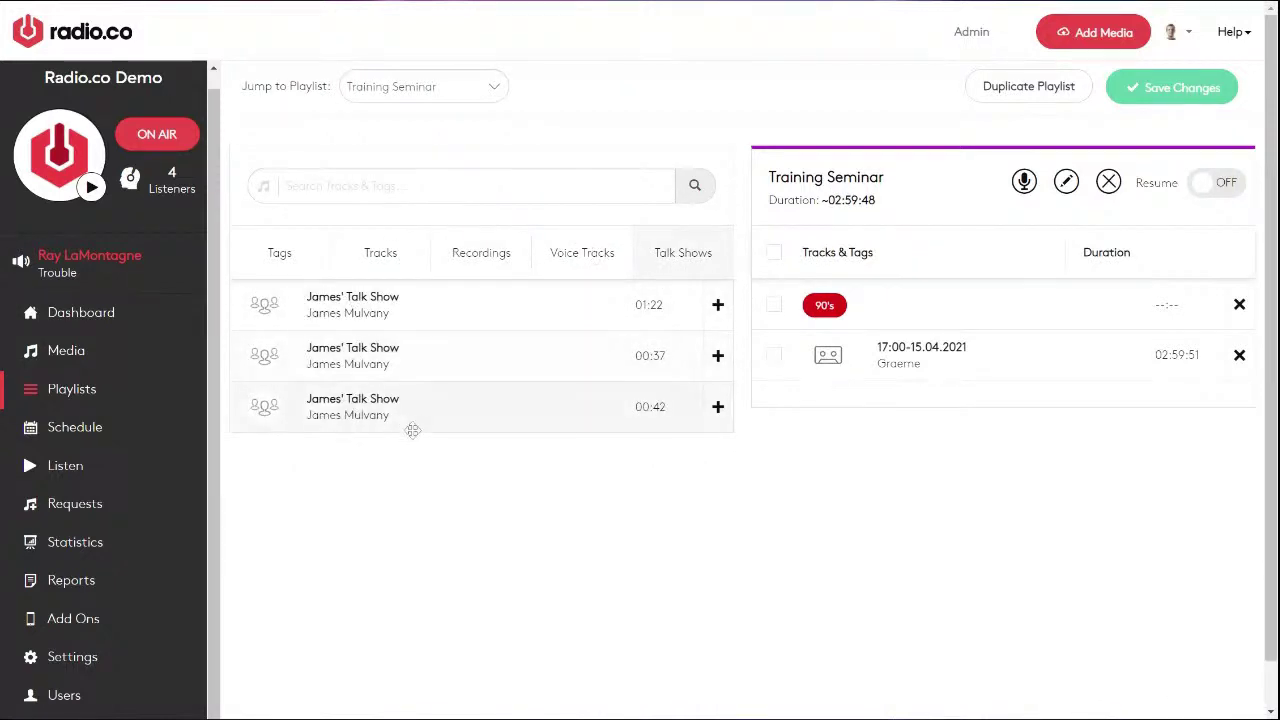
drag(414, 414, 911, 404)
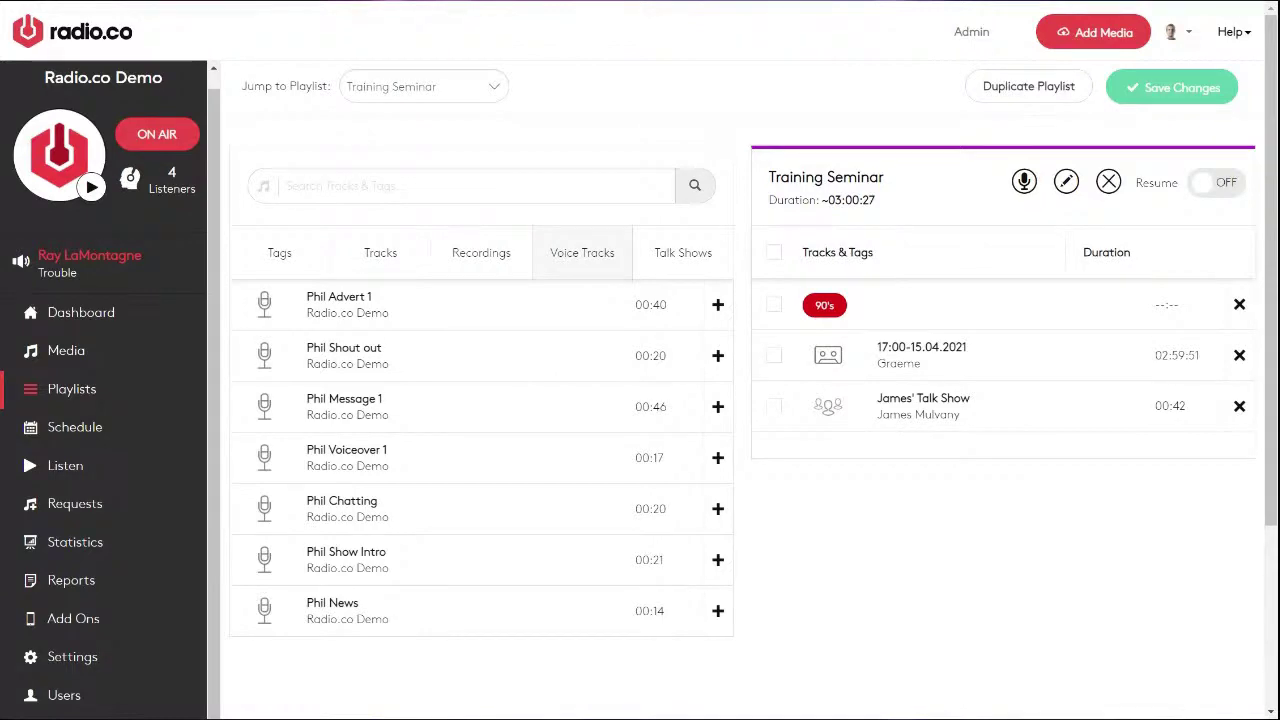
Record a voice track with the default microphone and create it in the playlist with the title Phil Welcome
click(1023, 183)
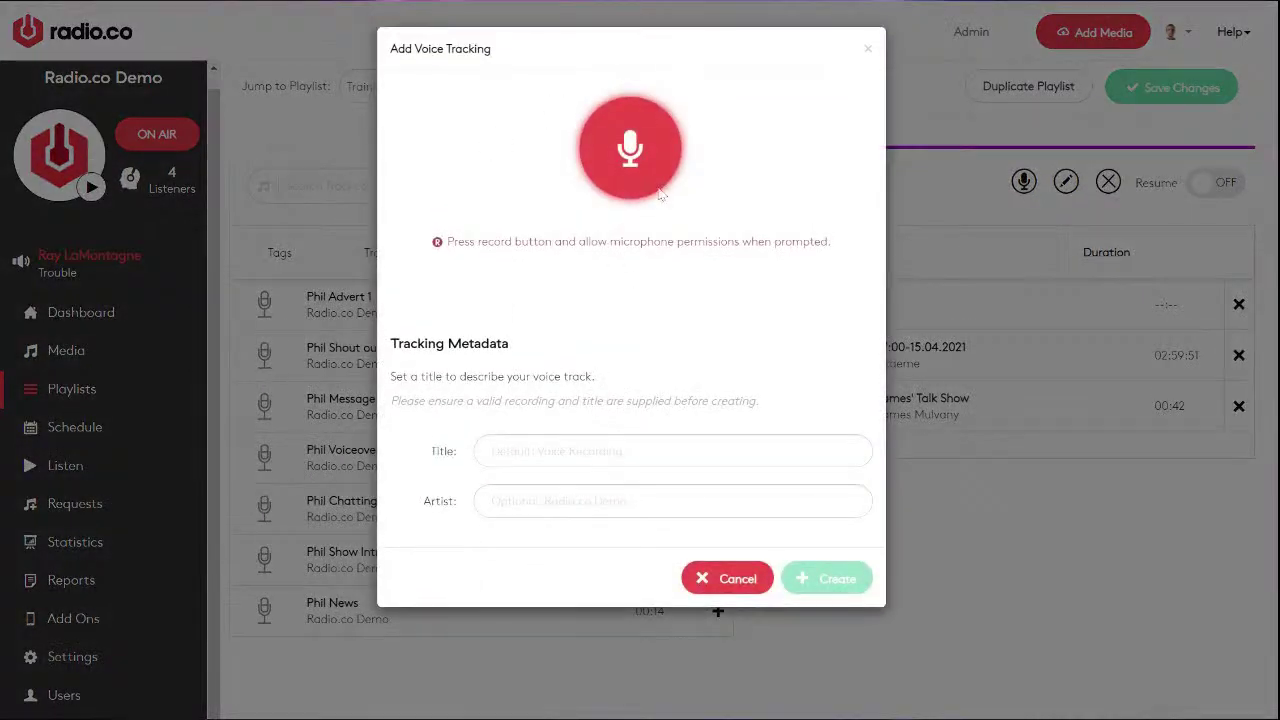
click(625, 147)
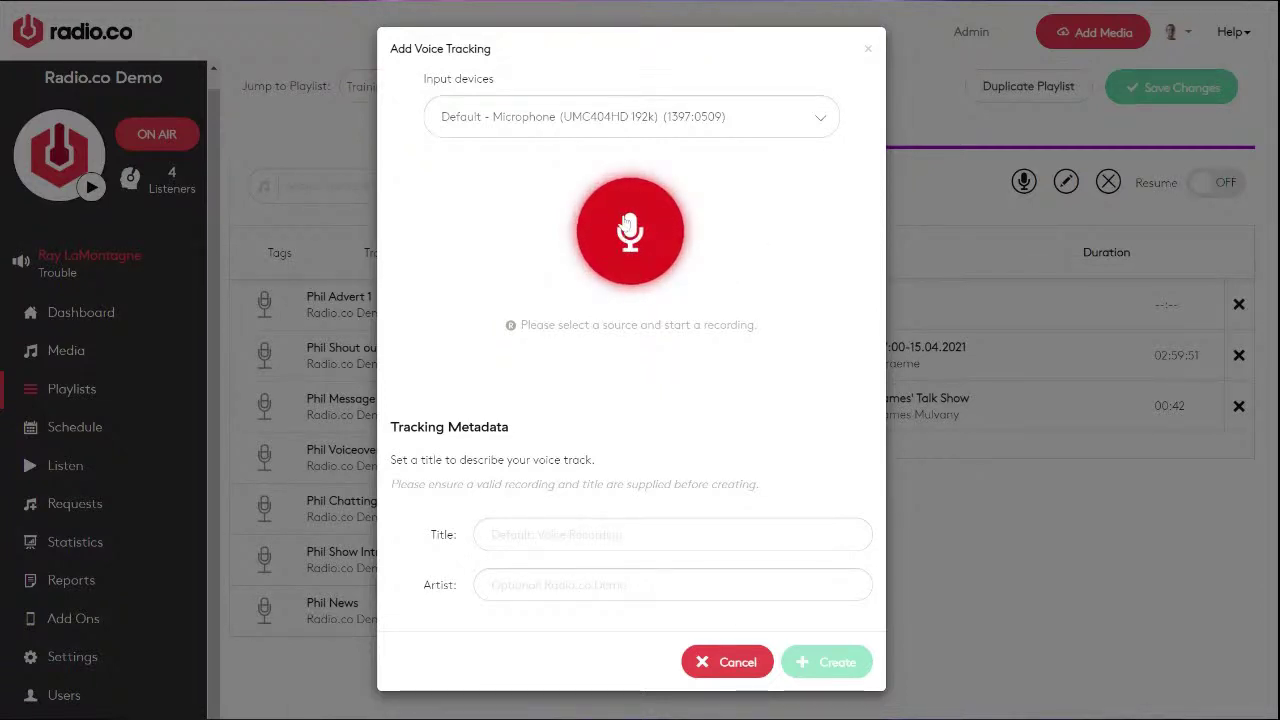
click(641, 233)
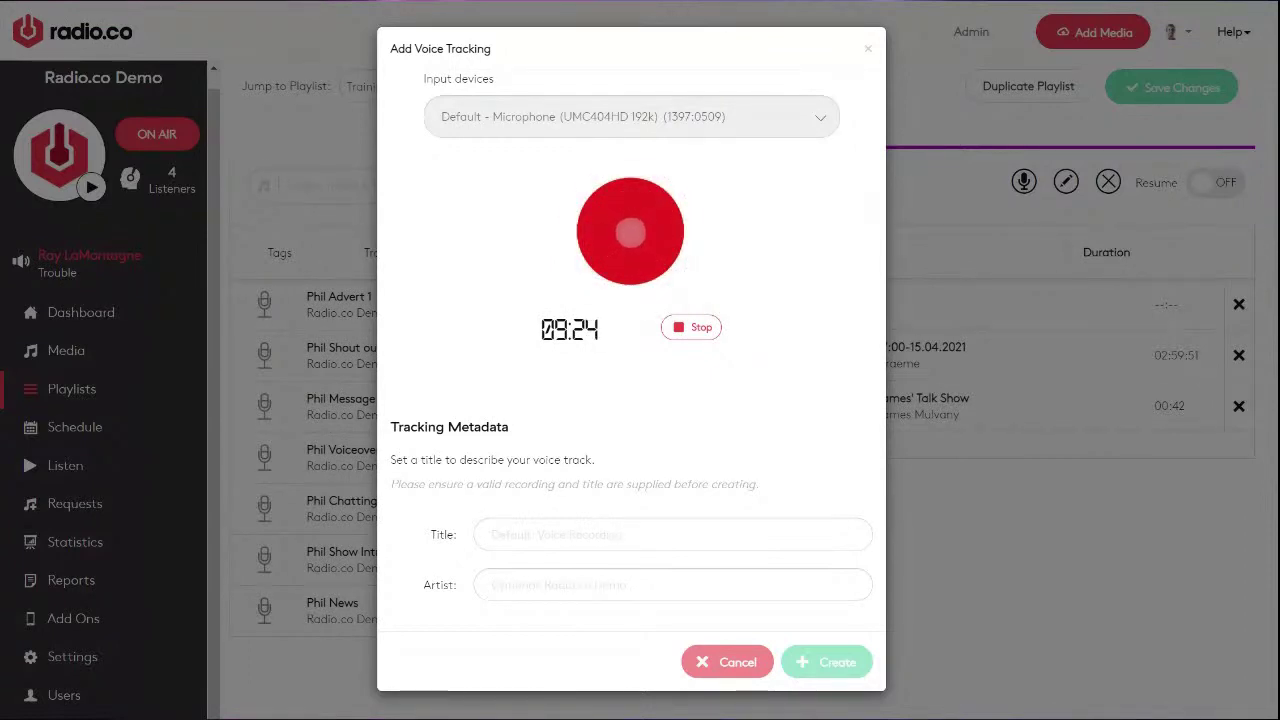
click(692, 328)
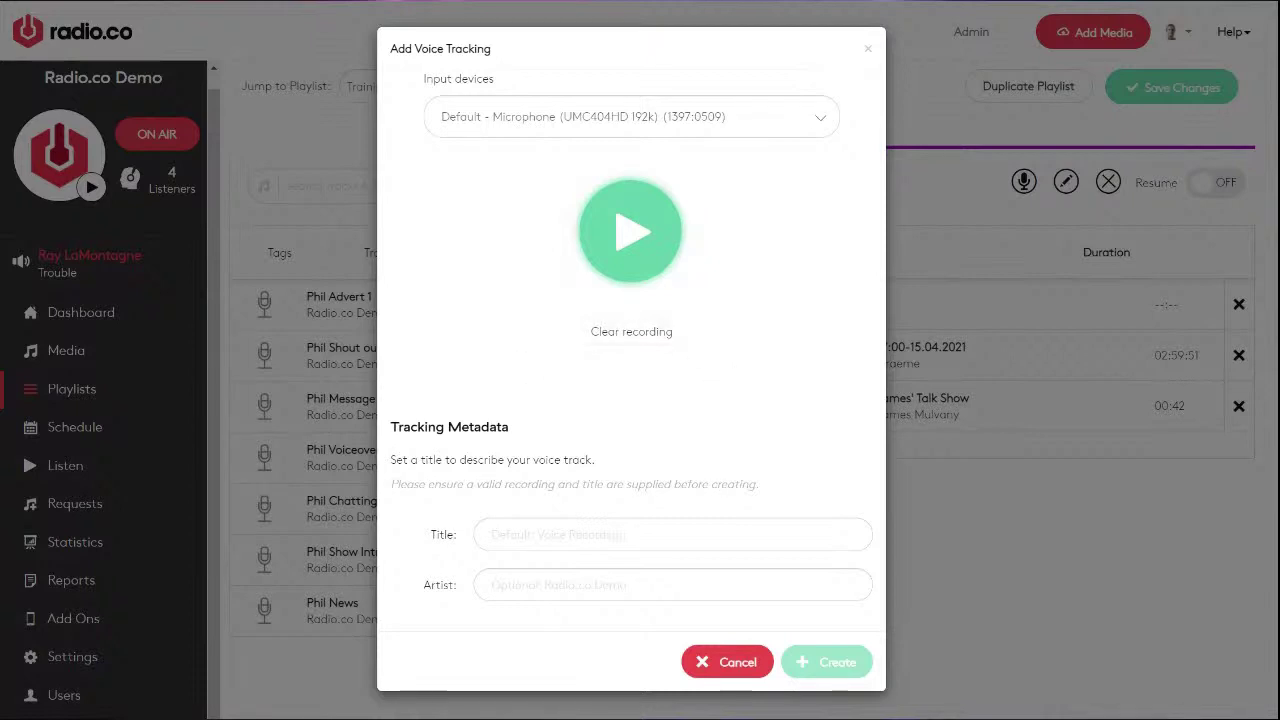
click(490, 534)
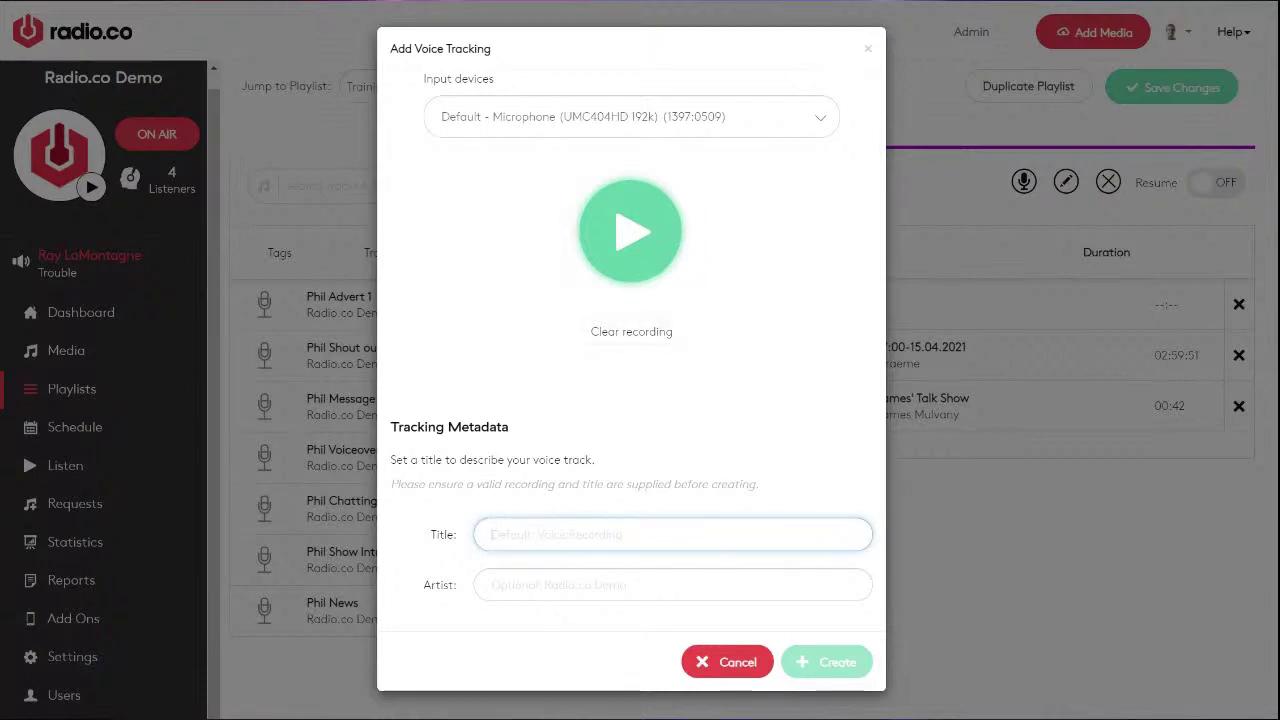
text(Phil Welcome)
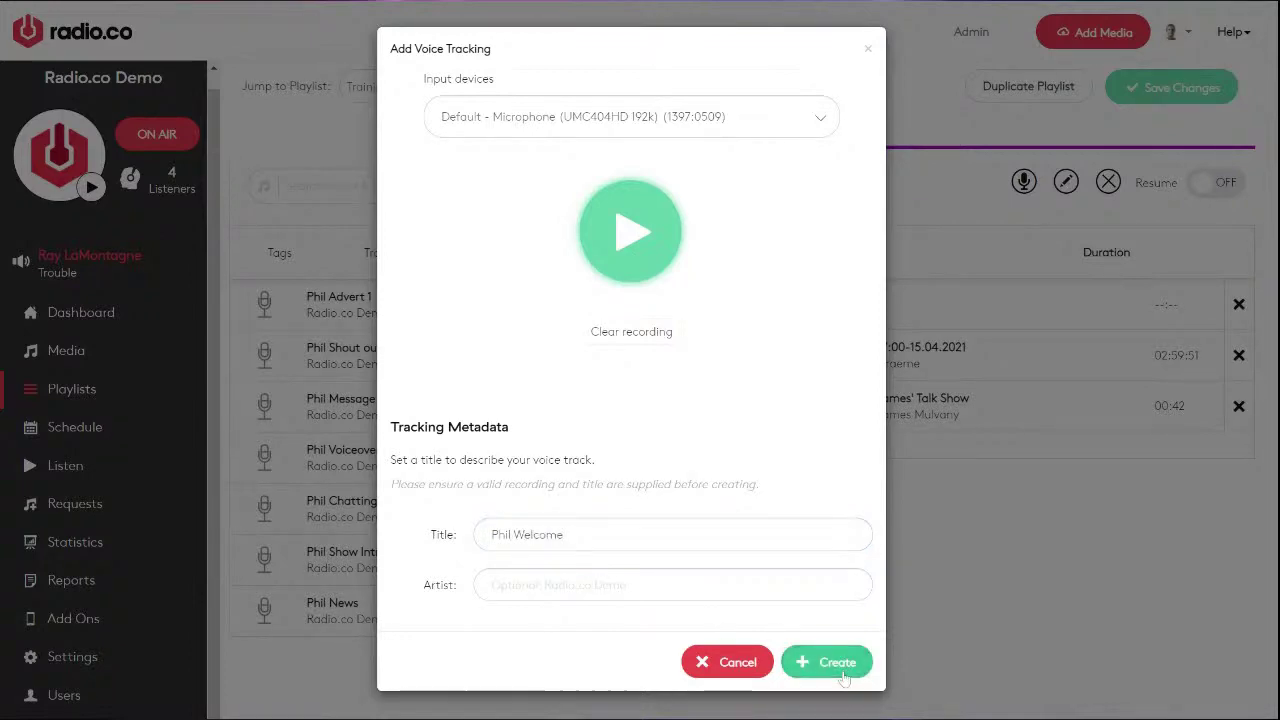
click(838, 664)
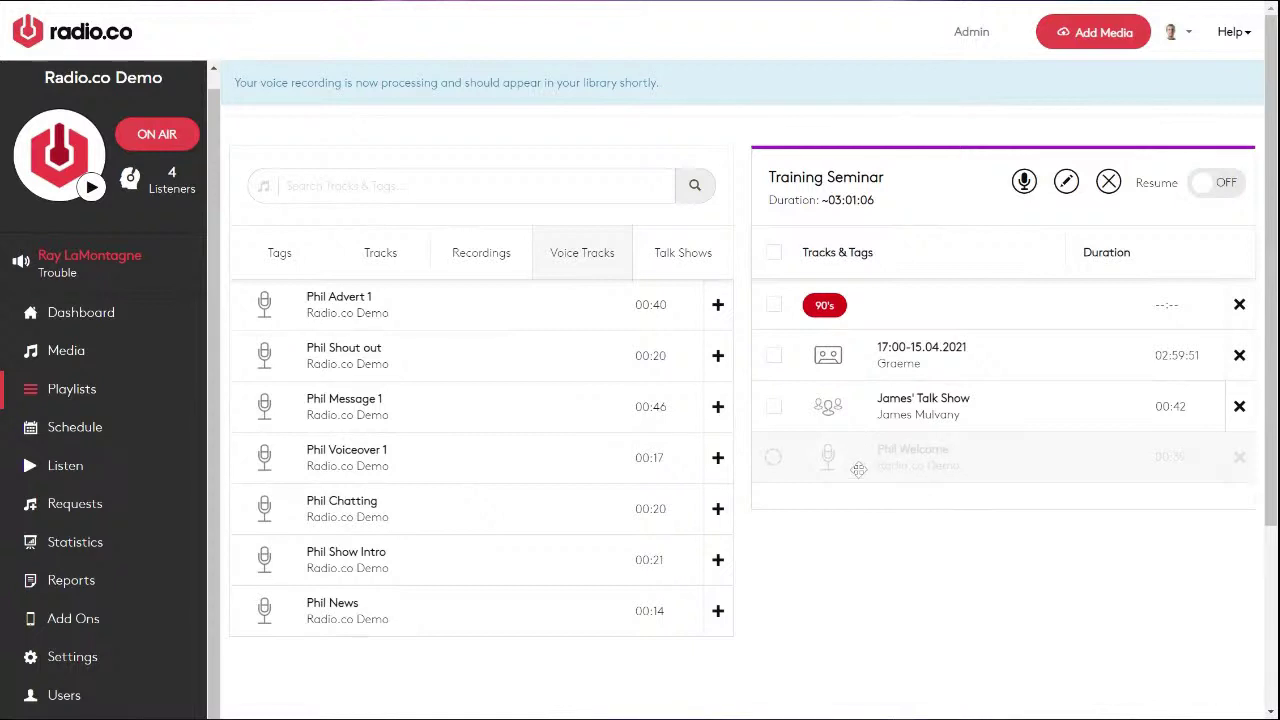
Move the Phil Welcome voice track to the start of the Training Seminar playlist and save the playlist changes
drag(876, 466, 916, 300)
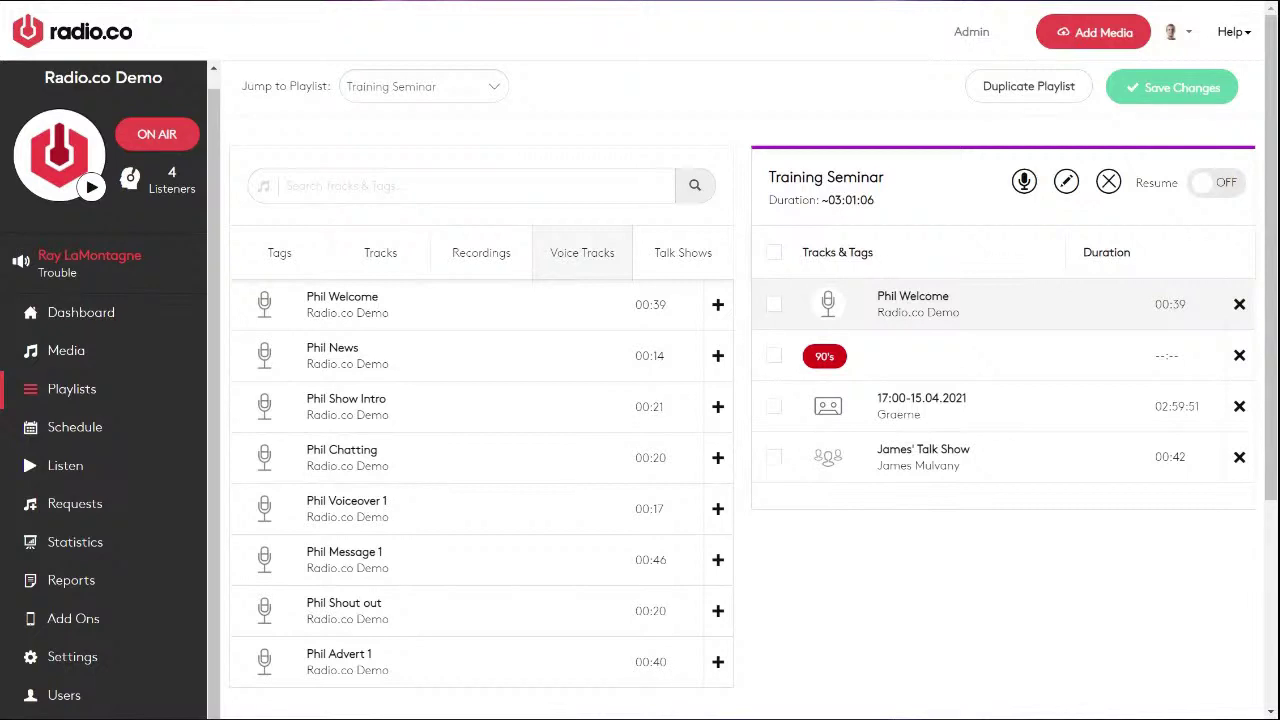
click(1150, 88)
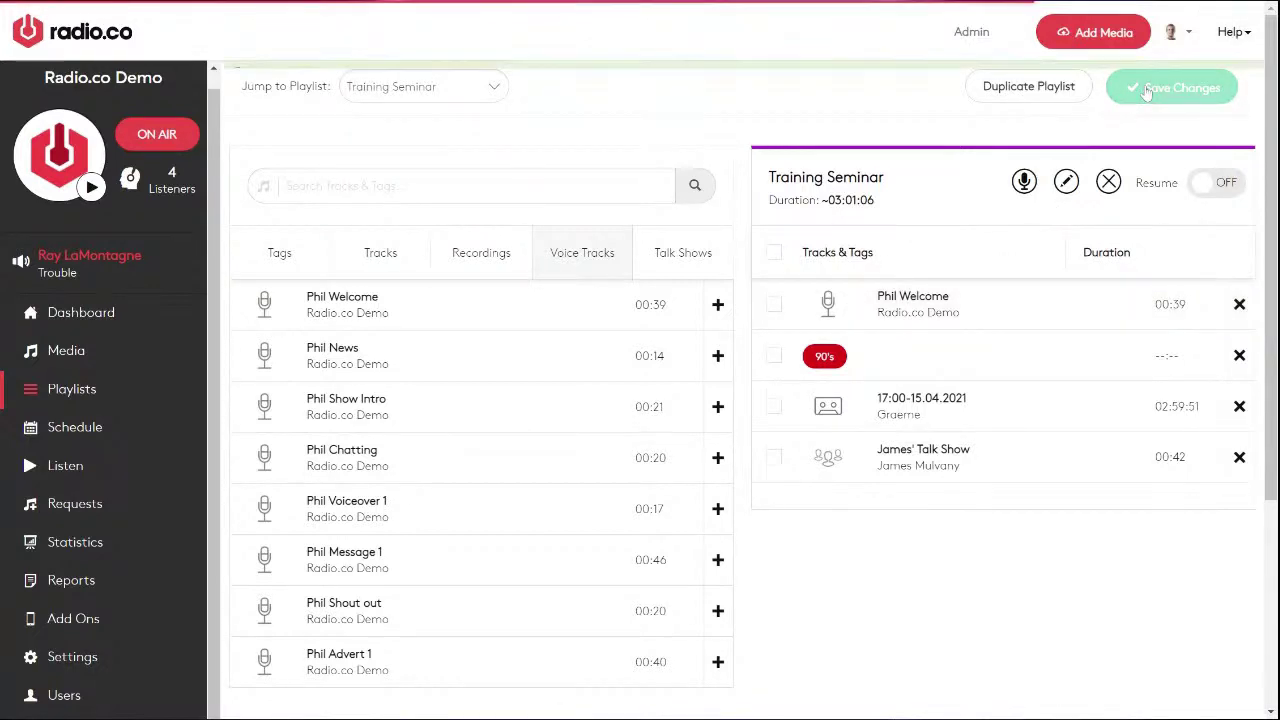
Open the schedule calendar and examine the current week's daily events and free time slots
click(86, 426)
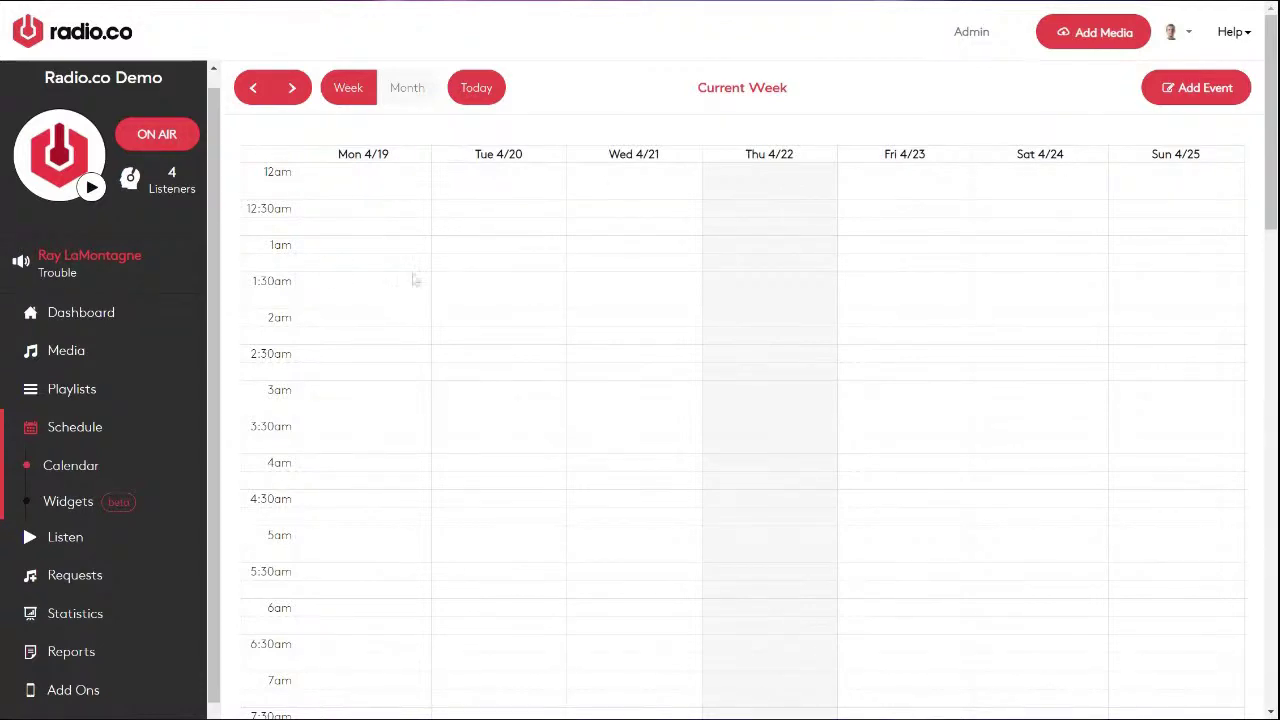
scroll(549, 354, down, 4)
scroll(549, 354, down, 6)
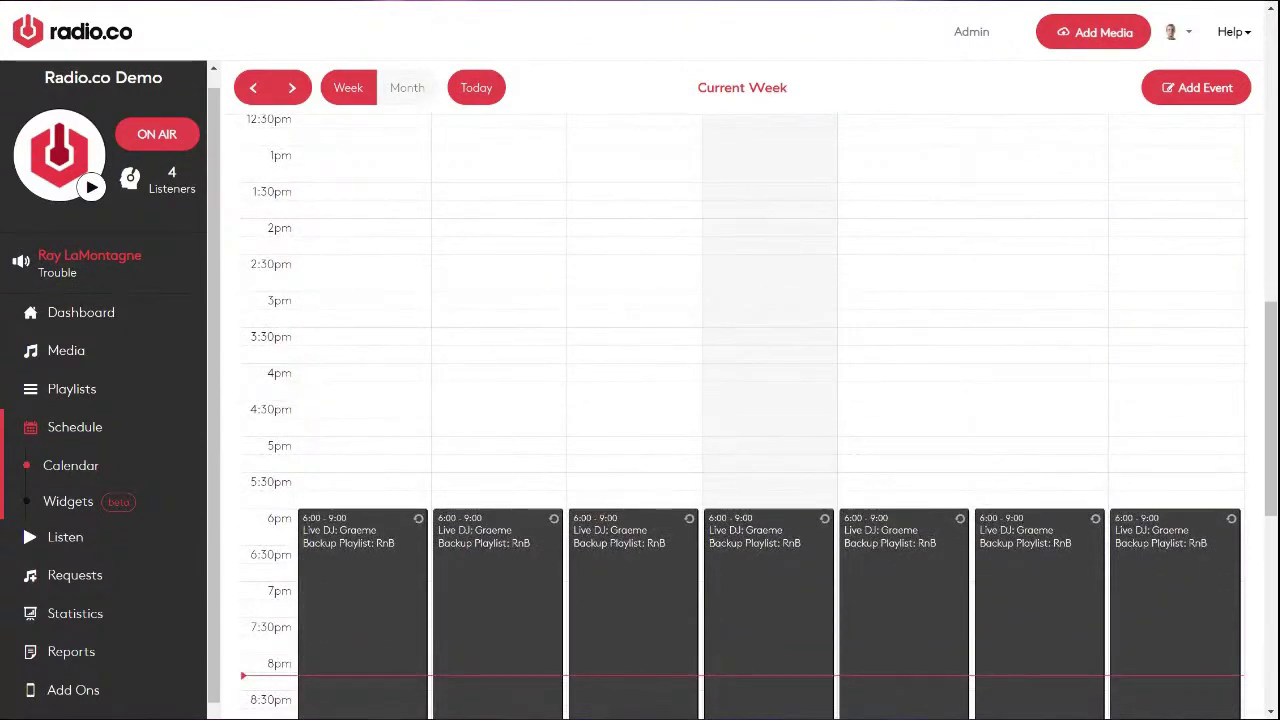
scroll(544, 343, up, 4)
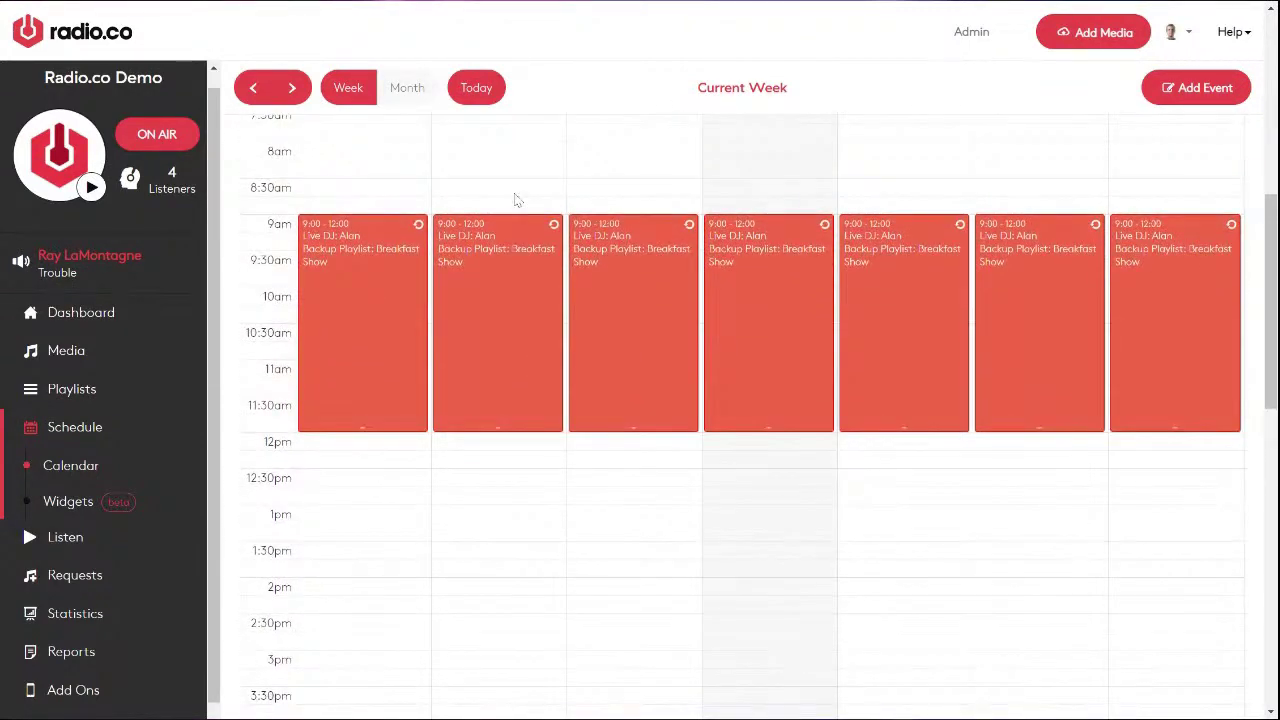
scroll(528, 443, down, 4)
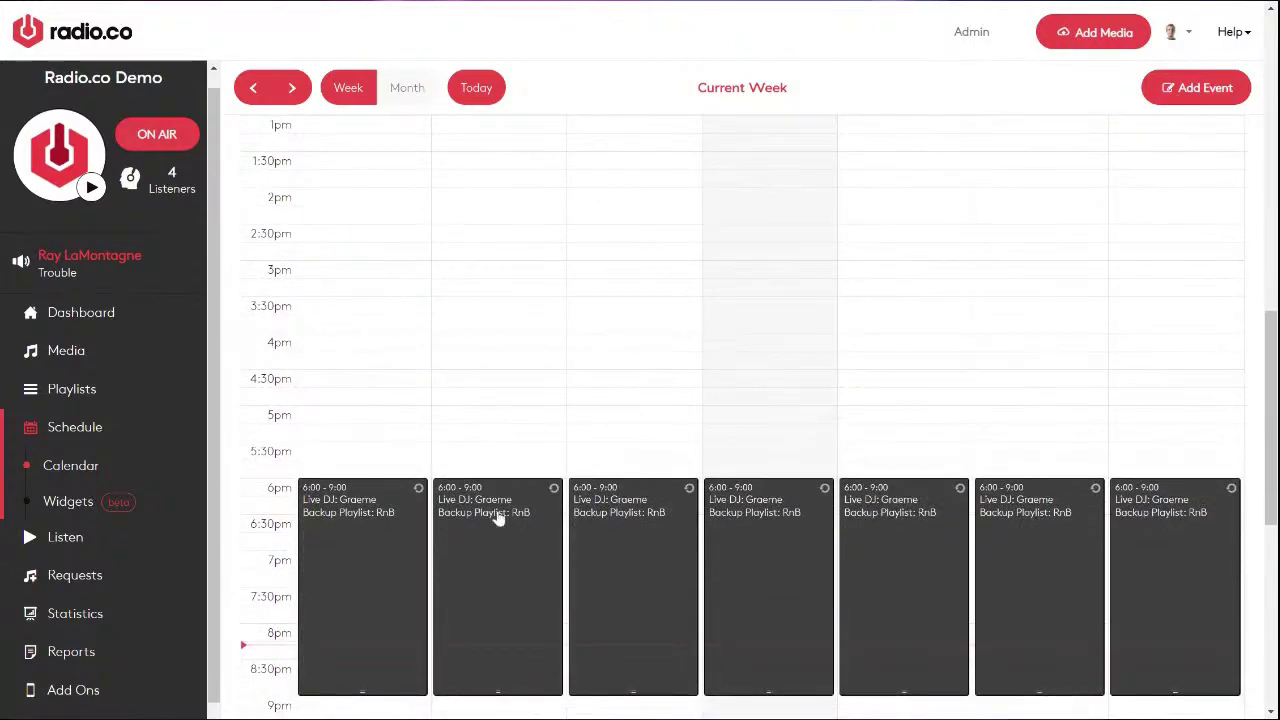
scroll(516, 299, up, 1)
scroll(516, 299, up, 2)
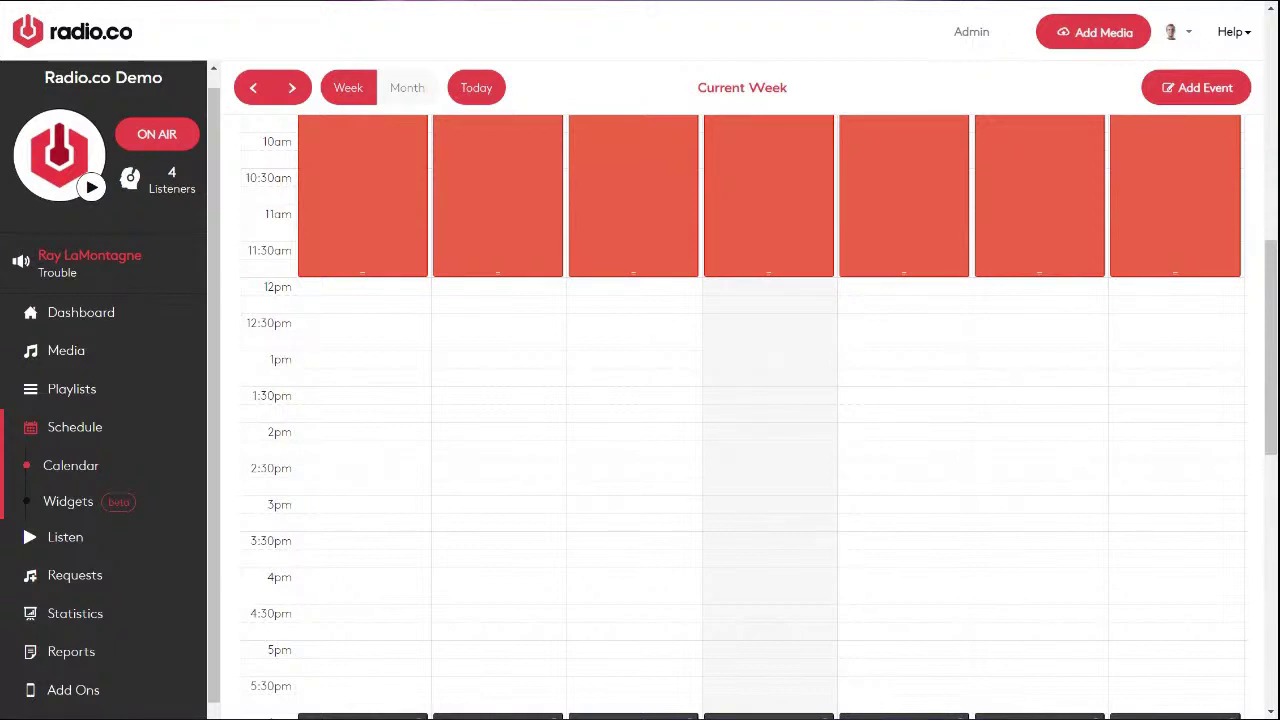
scroll(494, 294, down, 2)
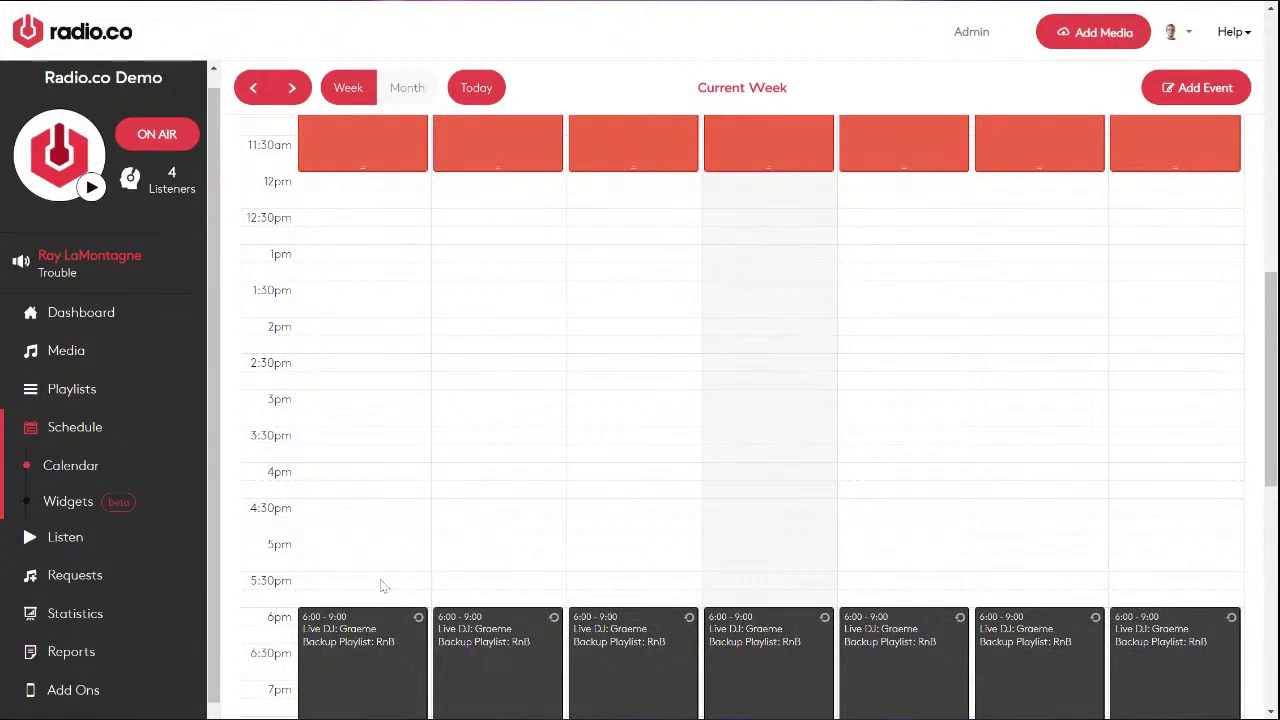
scroll(371, 434, up, 3)
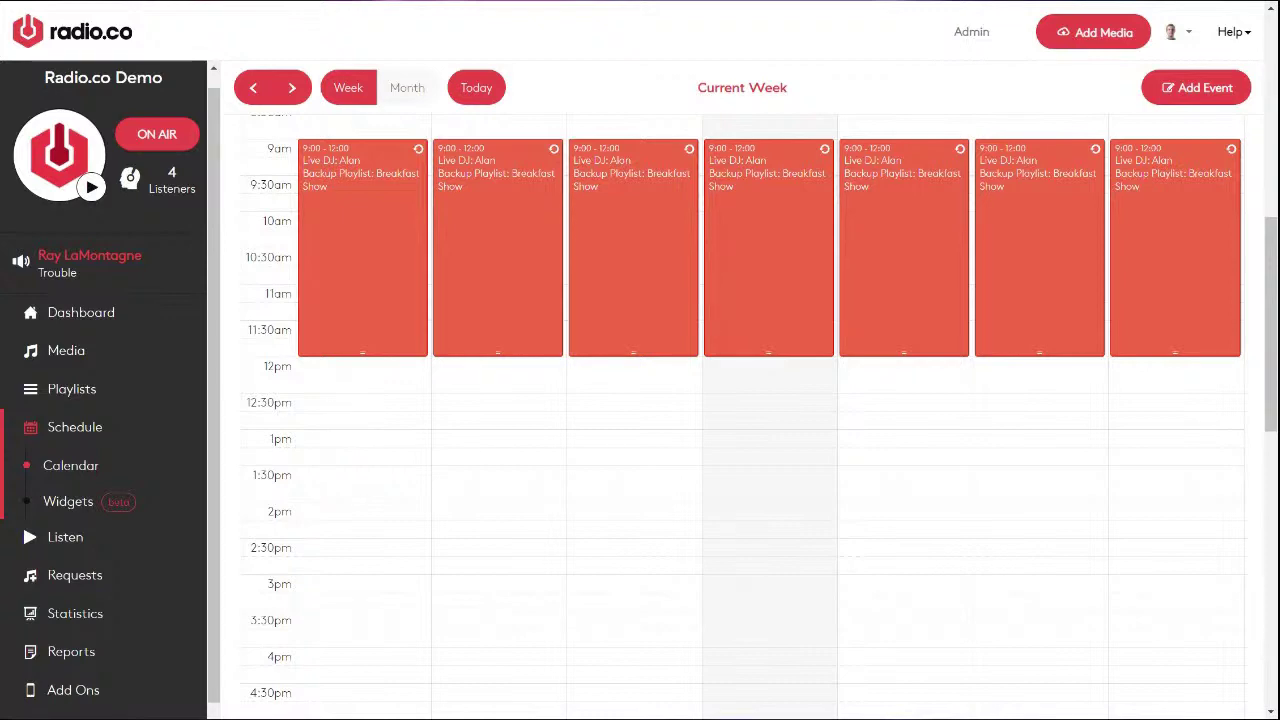
scroll(349, 428, down, 3)
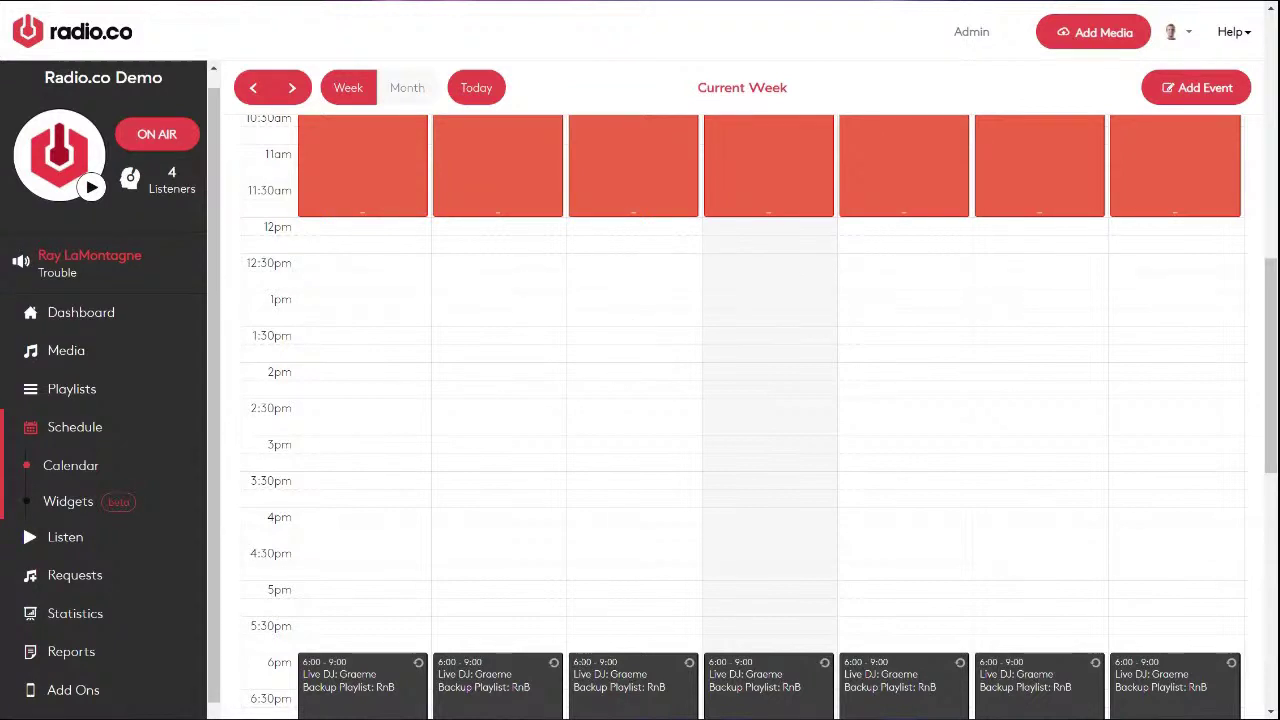
Start a new Friday event from 14:00 to 16:00 and set it to repeat every week on all days
click(894, 374)
drag(894, 376, 907, 510)
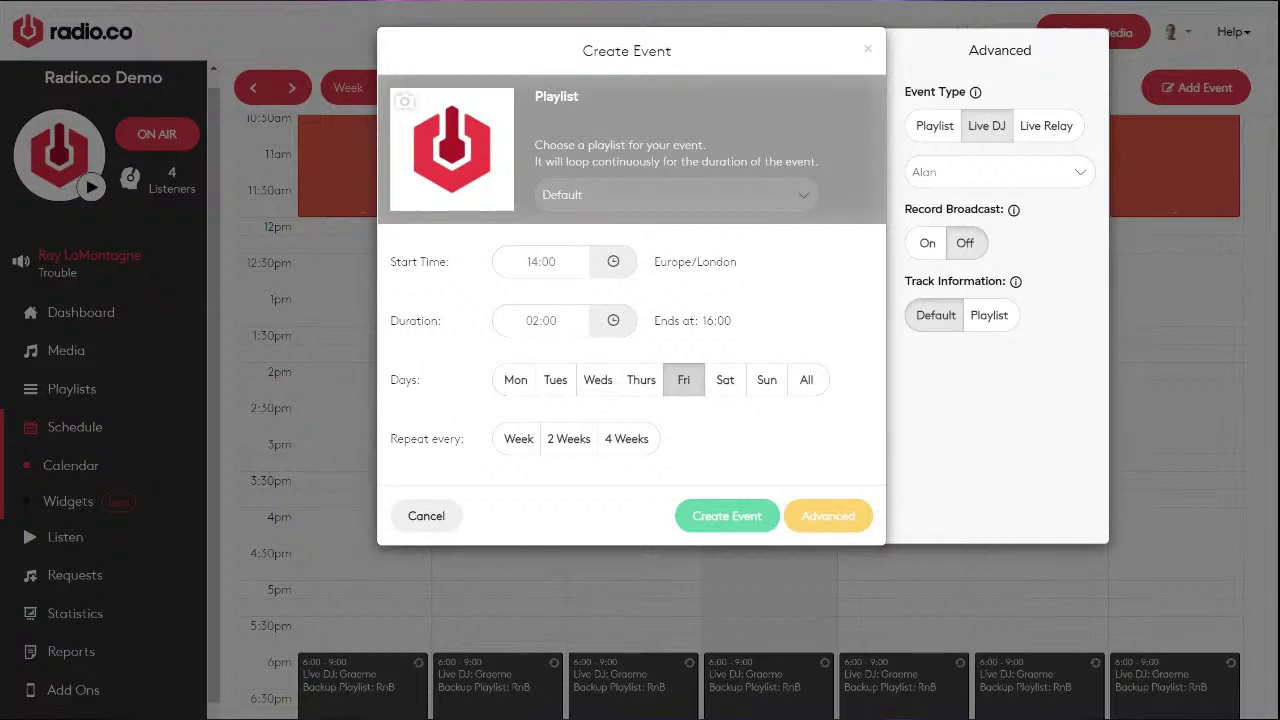
click(556, 386)
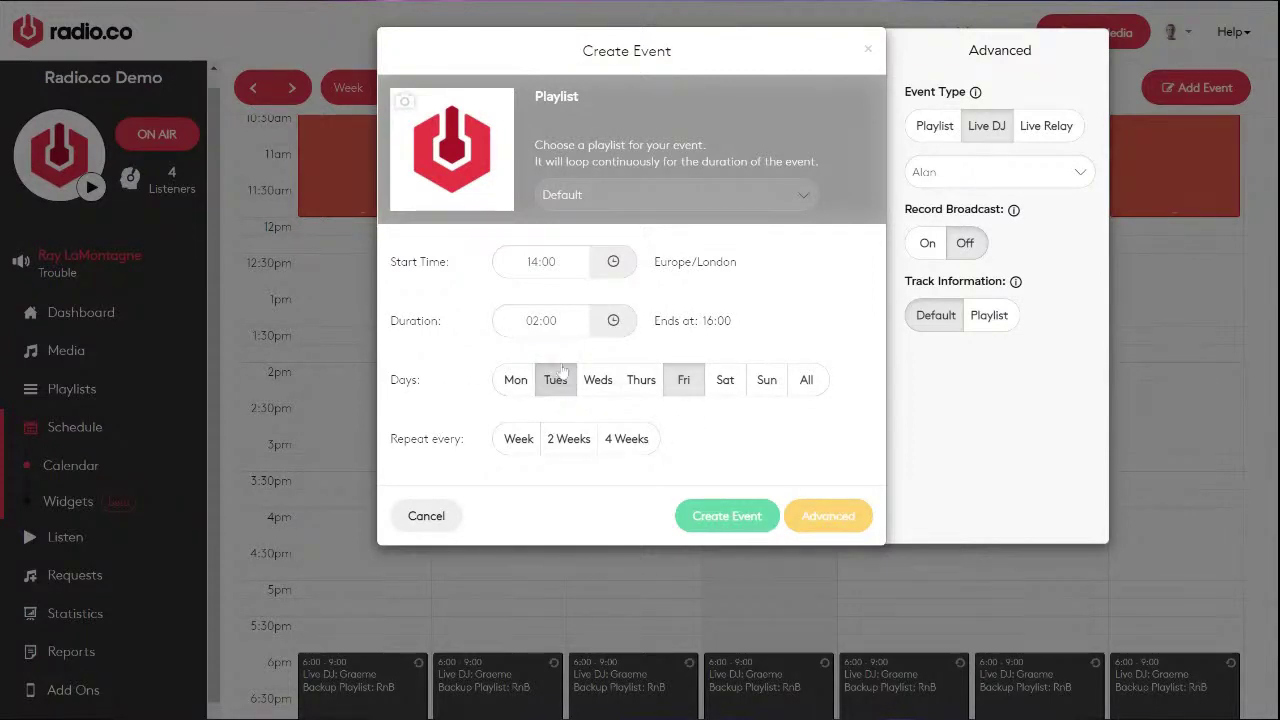
click(764, 388)
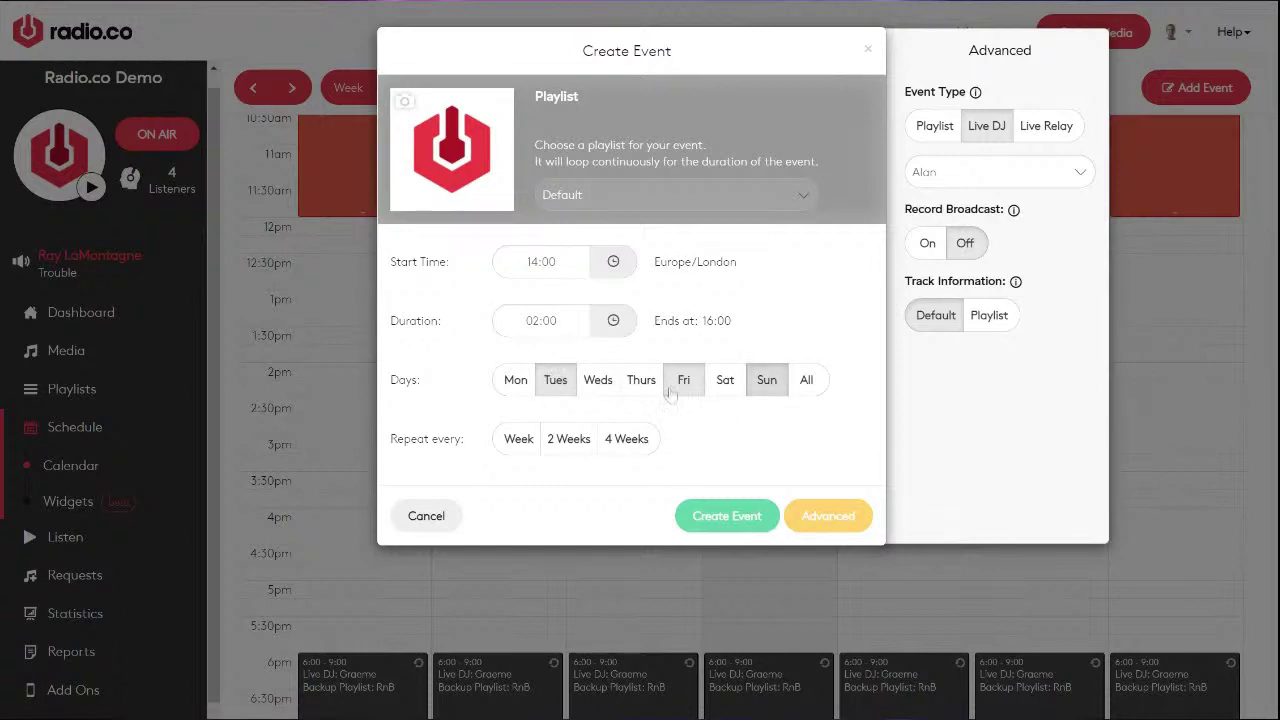
click(598, 382)
click(812, 390)
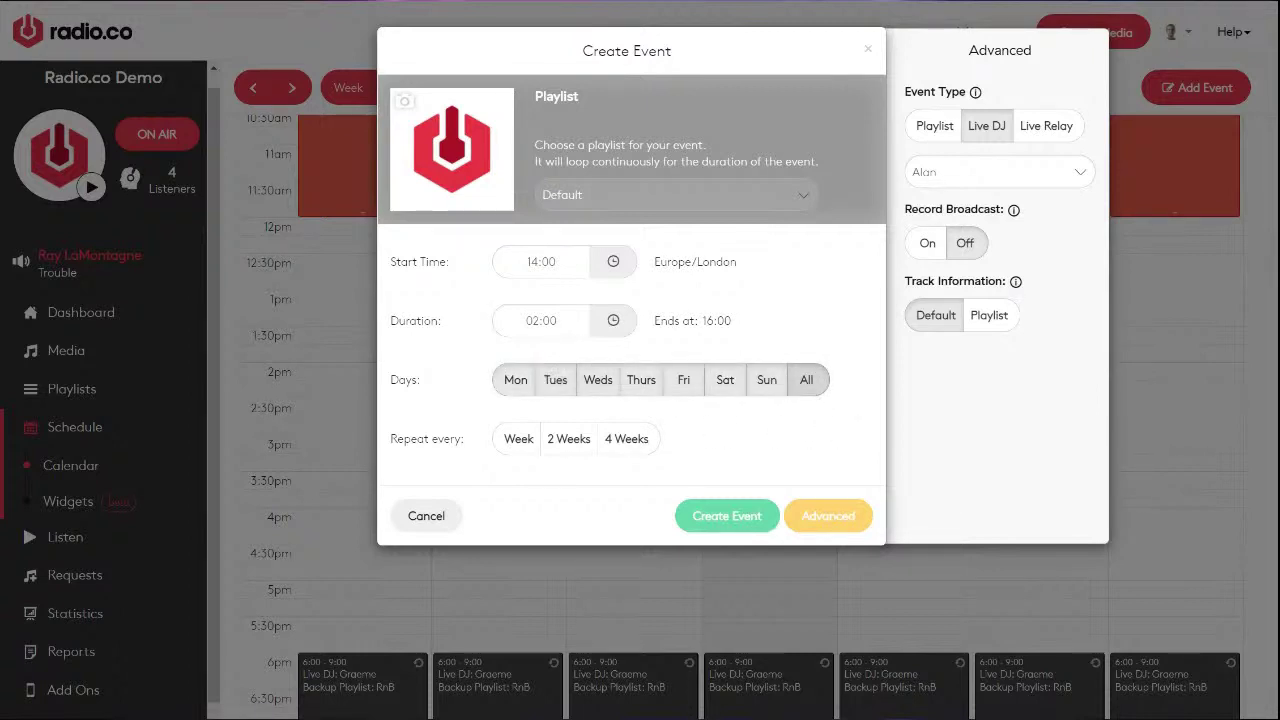
click(518, 441)
click(518, 441)
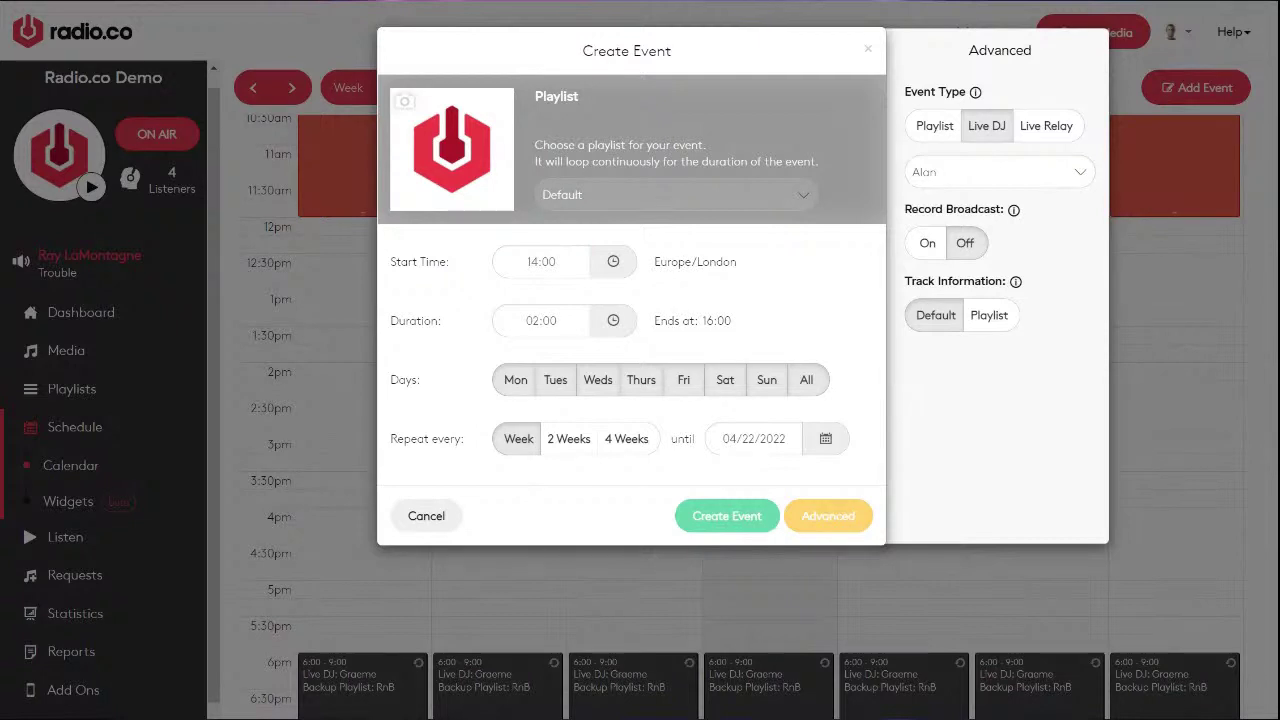
Set the event type to Playlist, choose the Training Seminar playlist and create the event
click(845, 528)
click(847, 532)
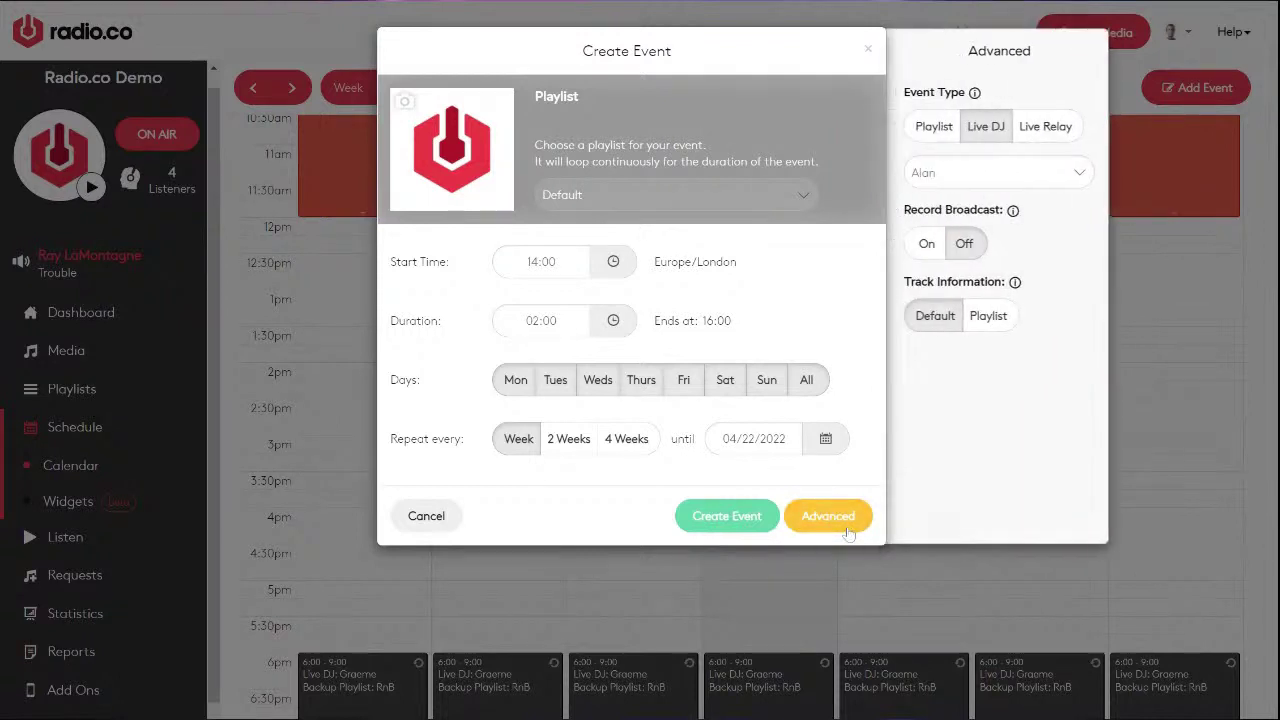
click(936, 128)
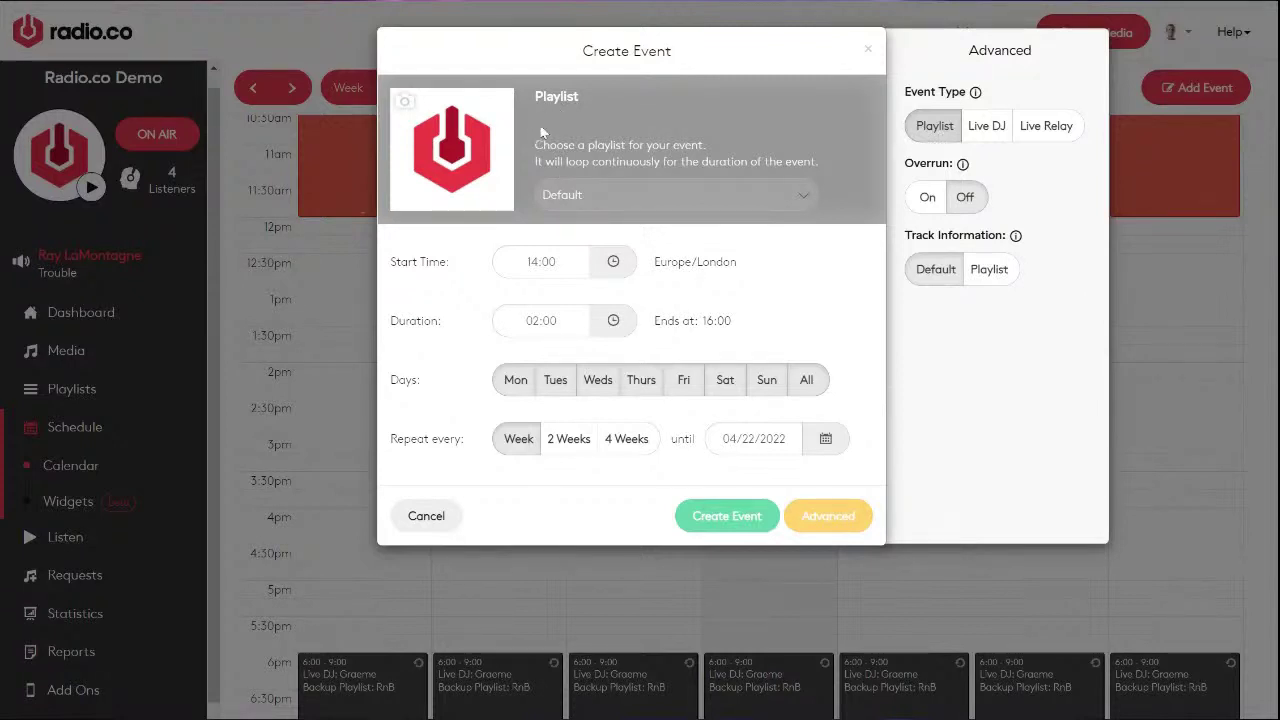
click(647, 207)
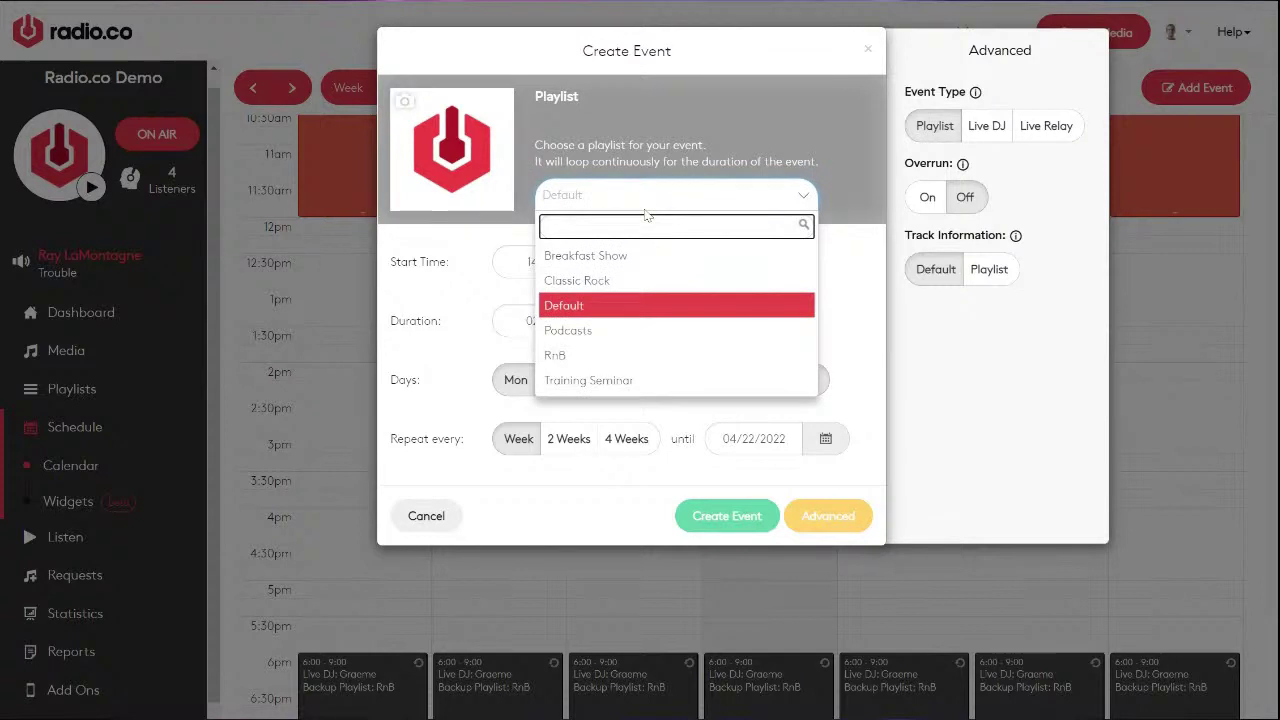
click(636, 381)
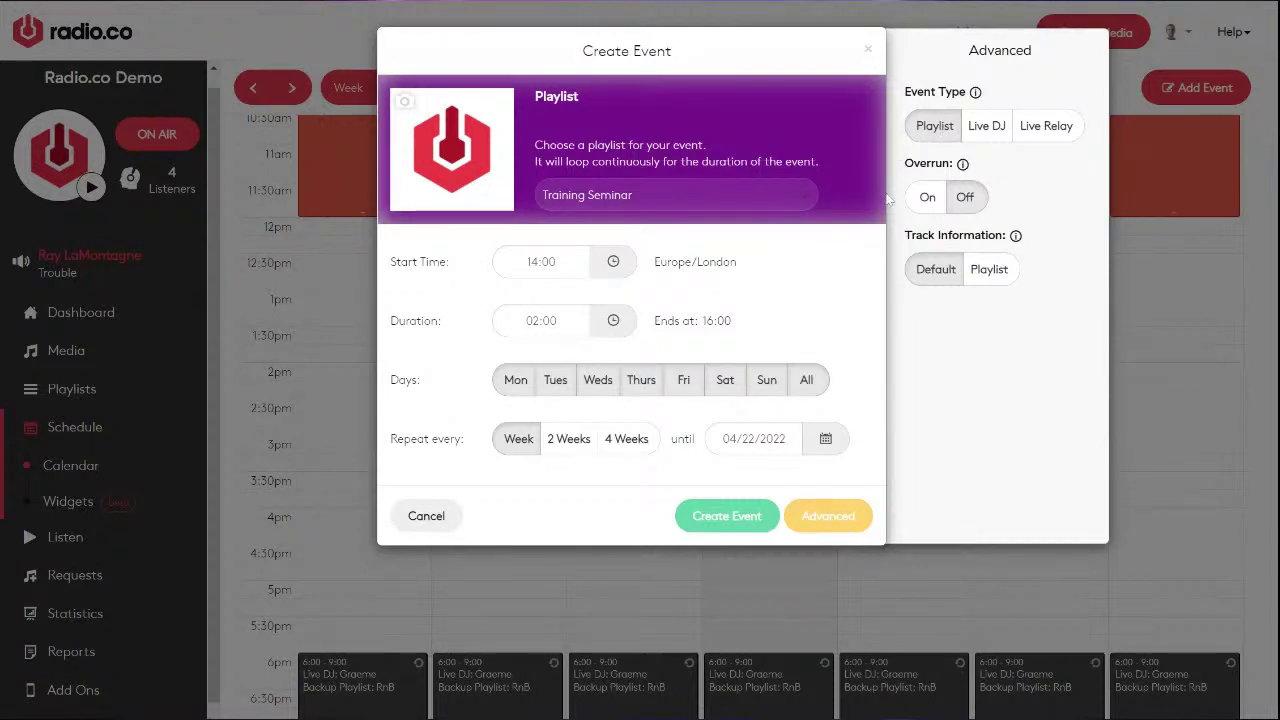
click(748, 524)
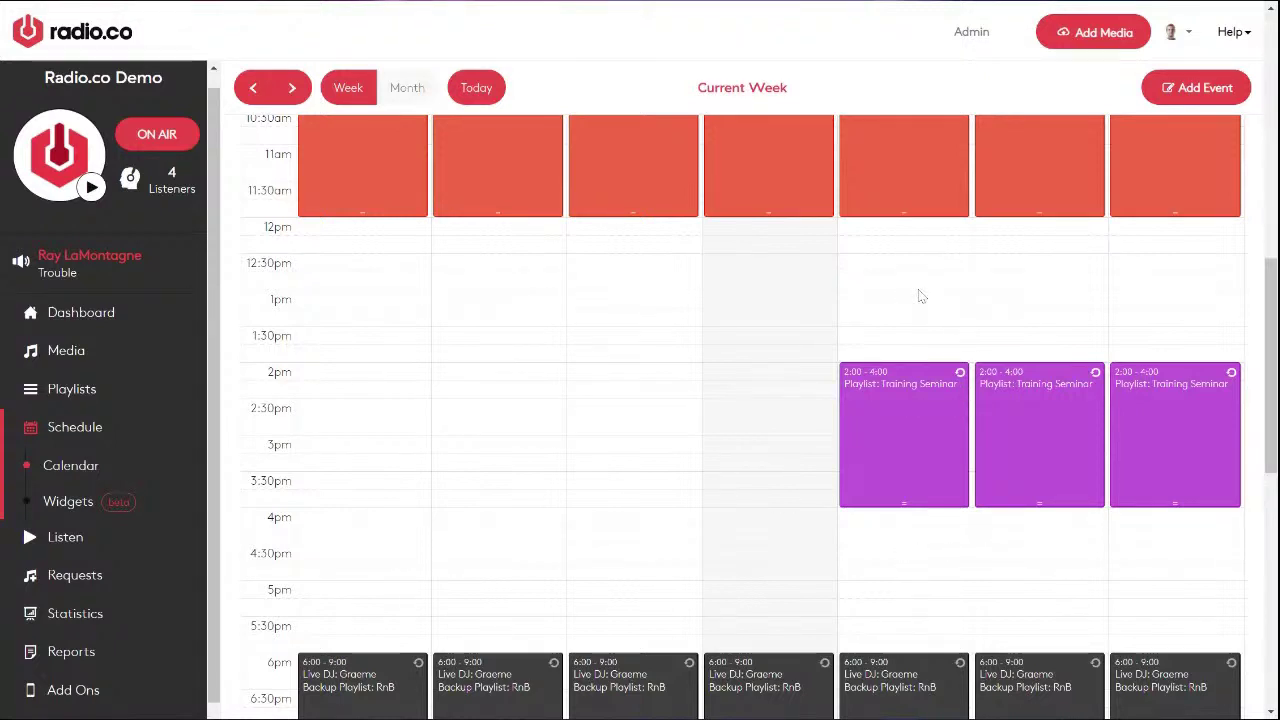
Change Friday's Training Seminar event to Live DJ, assign the last DJ listed and turn on broadcast recording
click(875, 461)
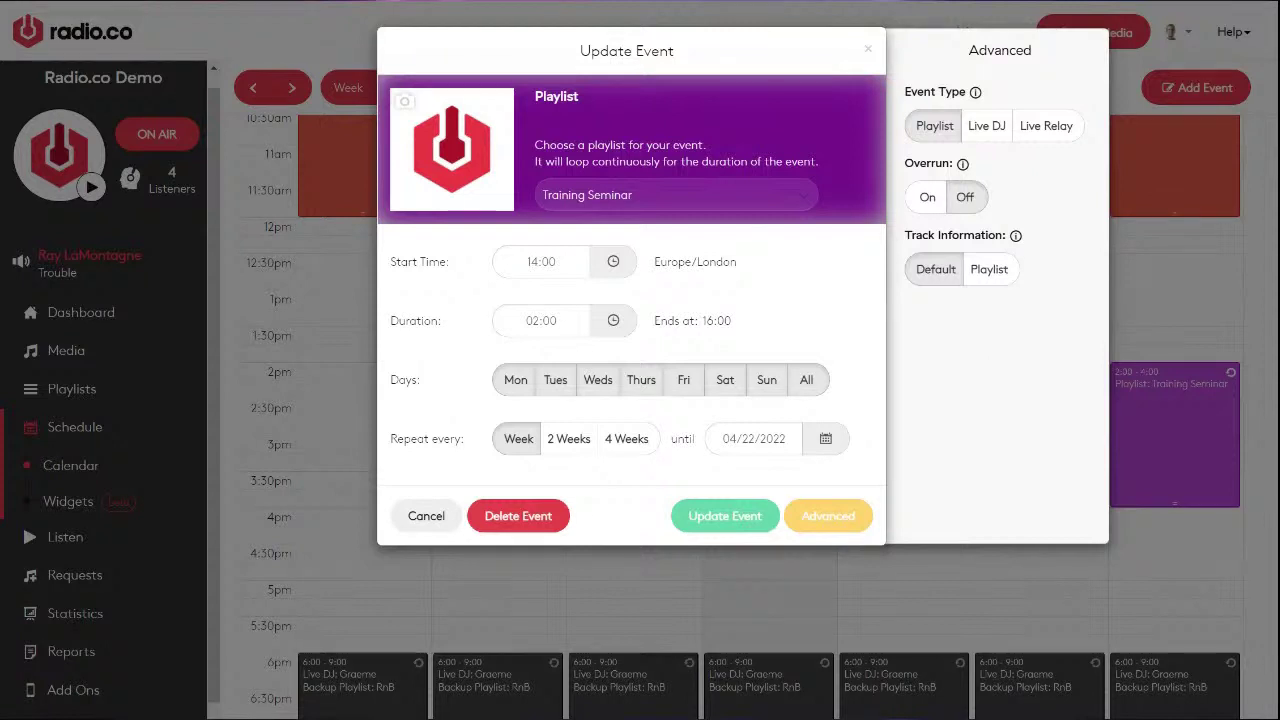
click(988, 140)
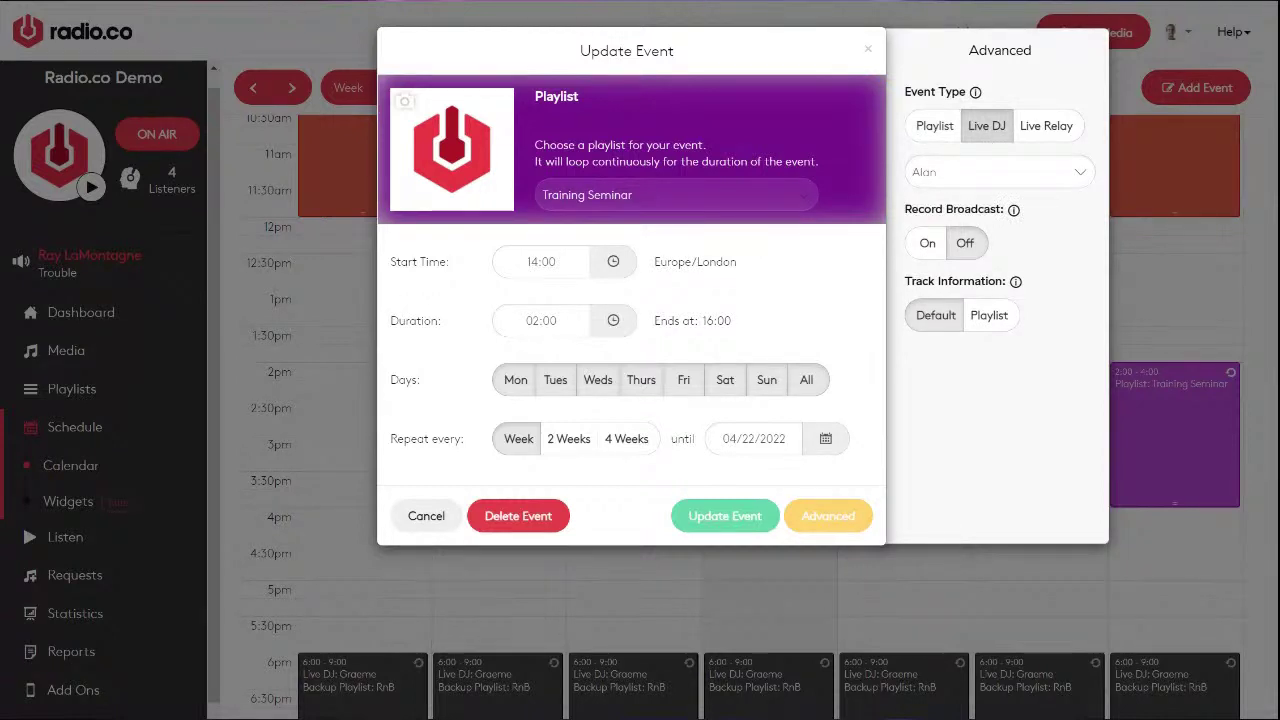
click(994, 180)
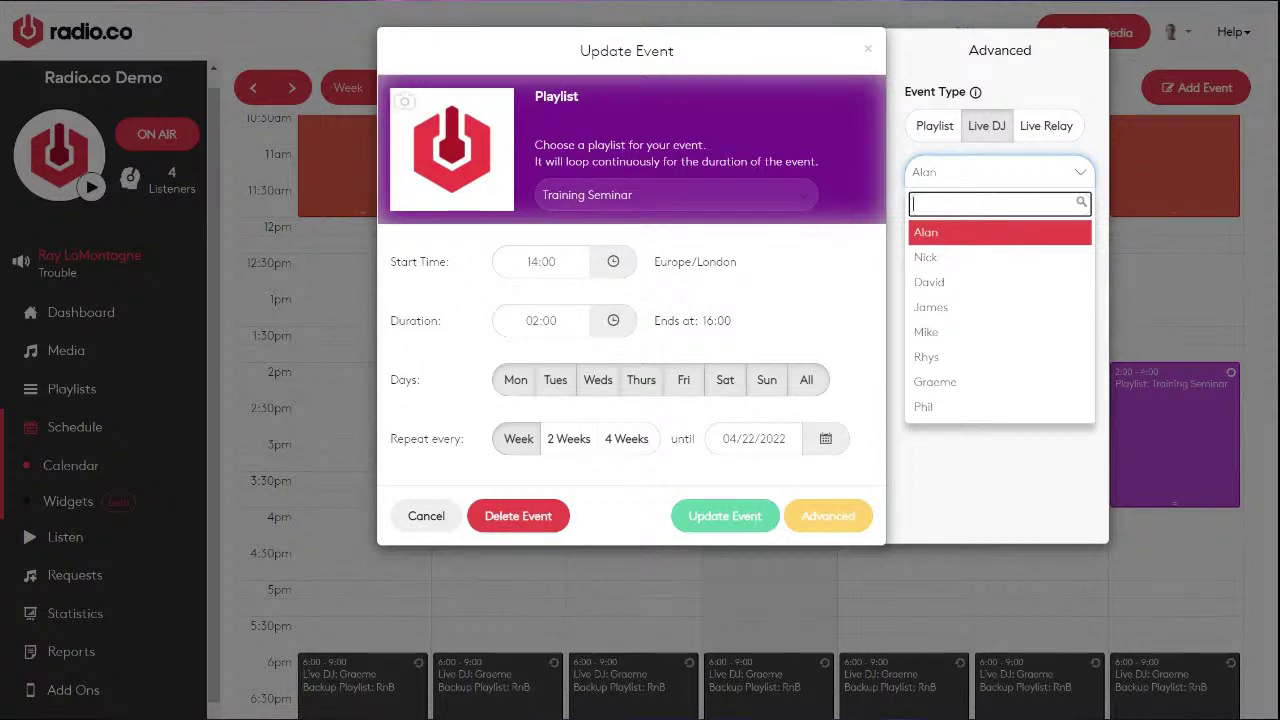
click(926, 410)
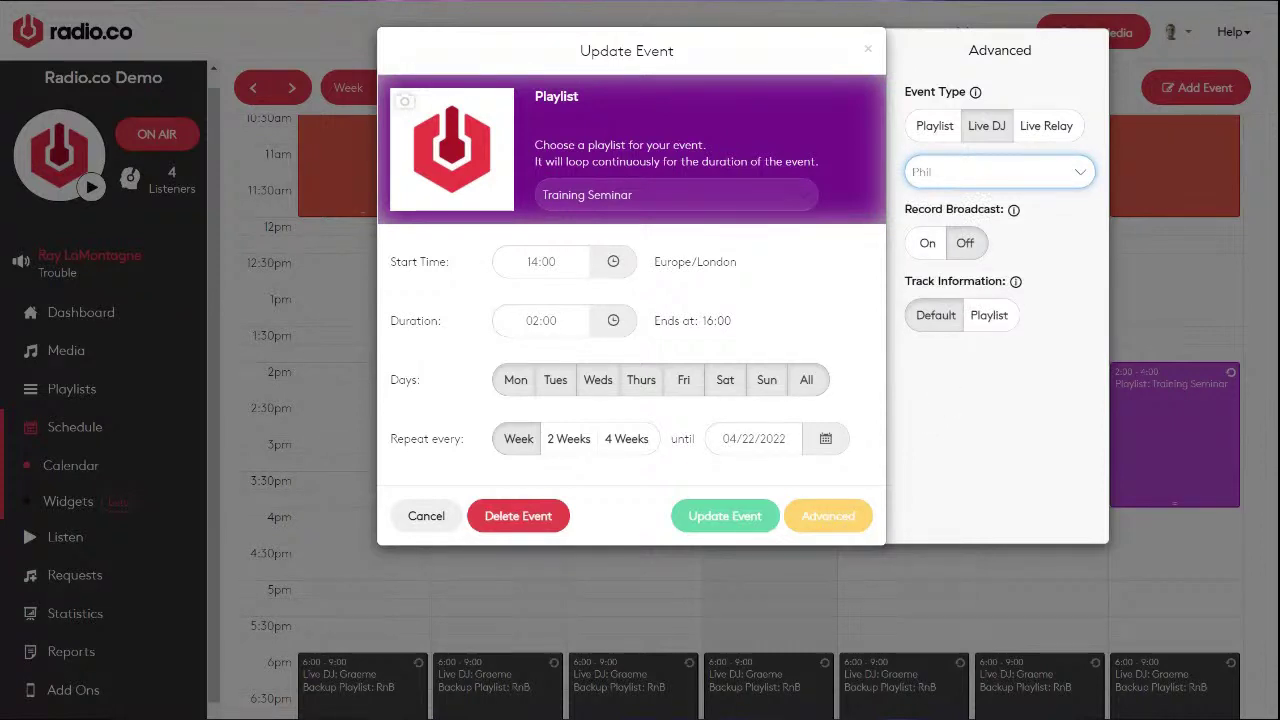
click(925, 250)
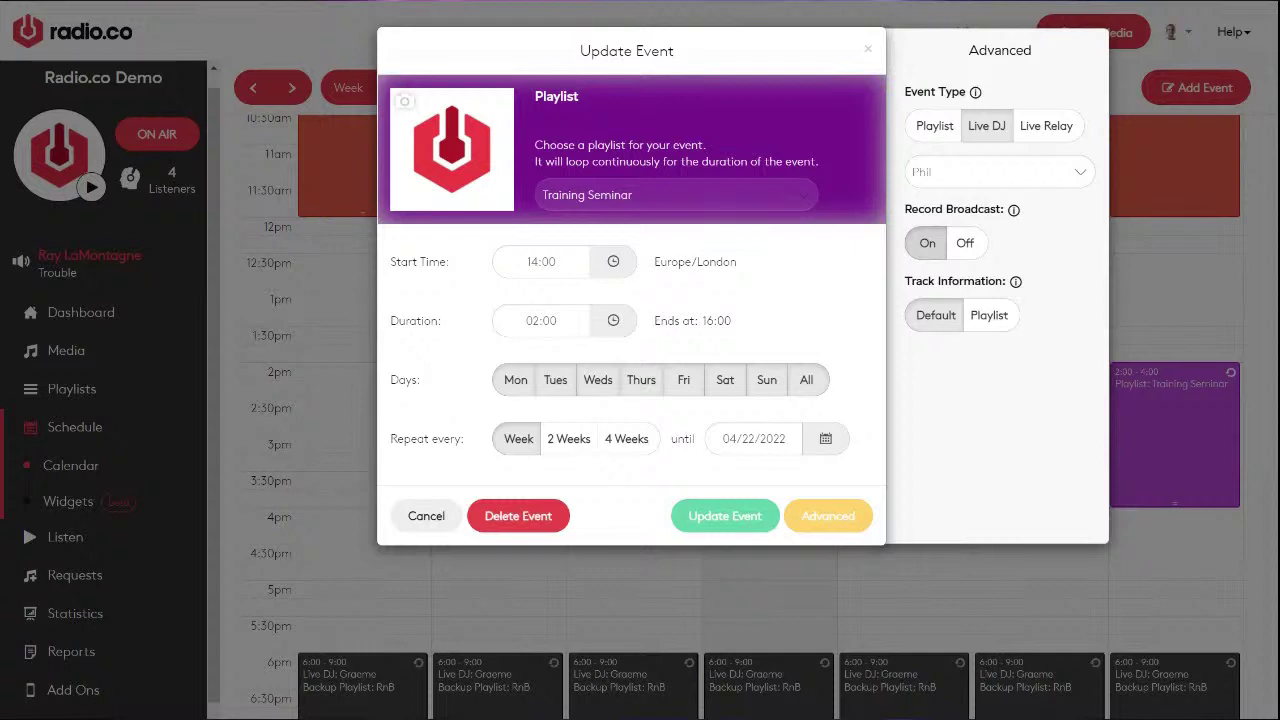
Update the event, applying the changes to all events in the series, and review the weekly schedule
click(707, 522)
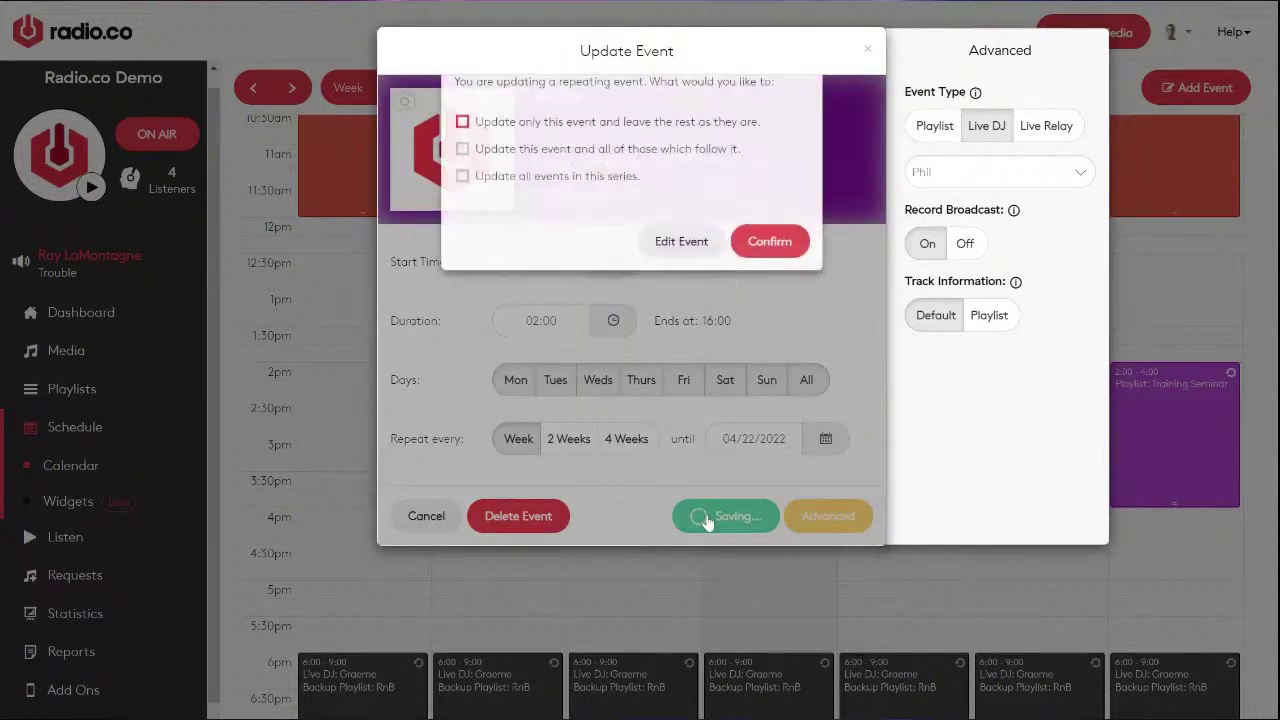
click(552, 192)
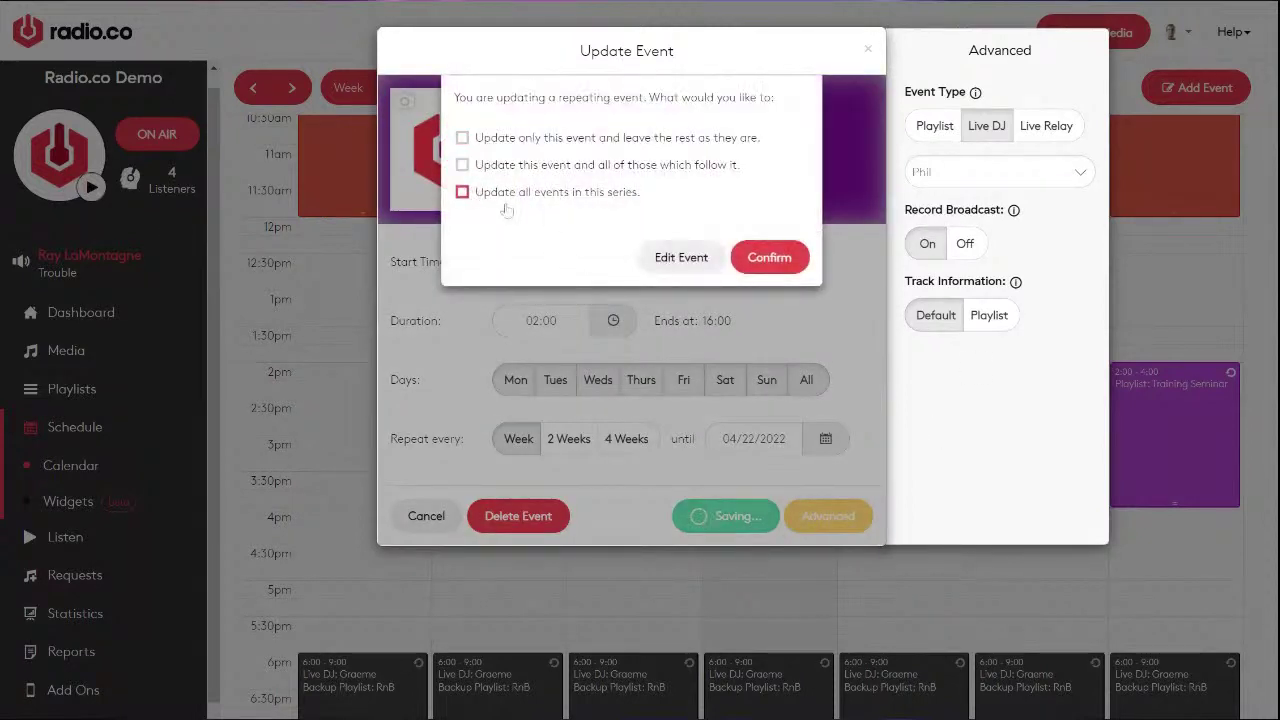
click(769, 259)
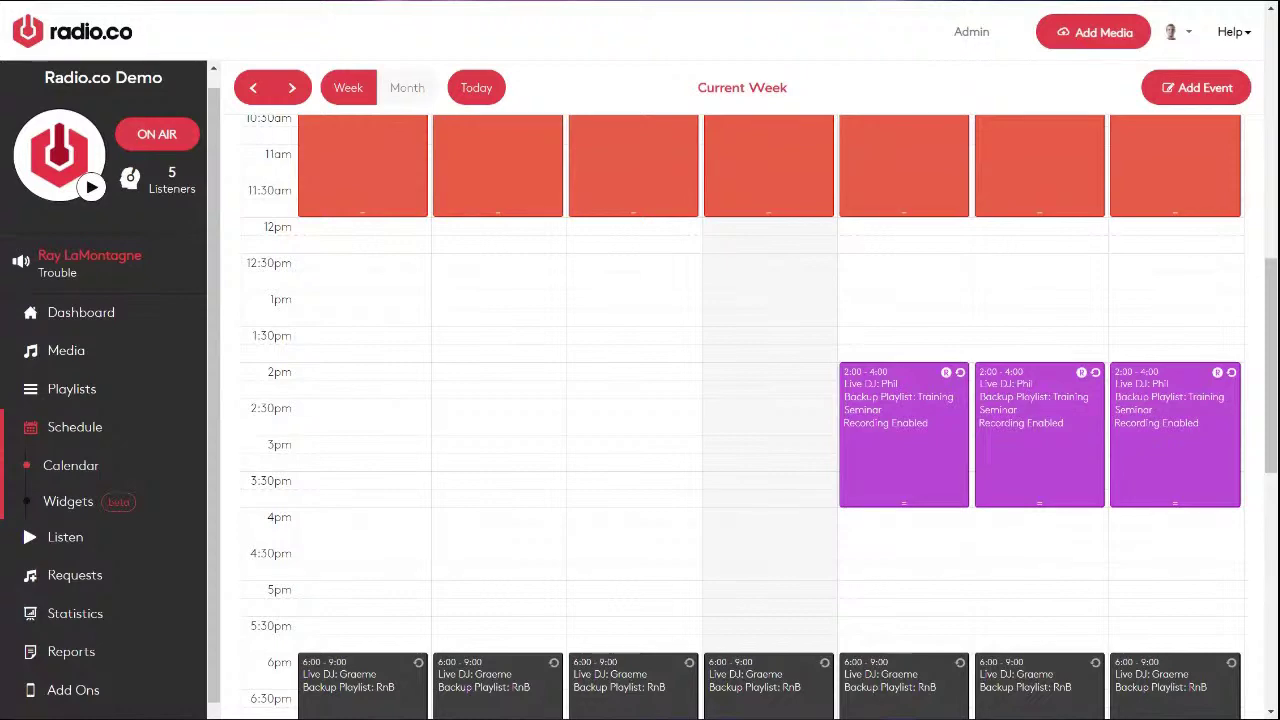
scroll(397, 273, up, 3)
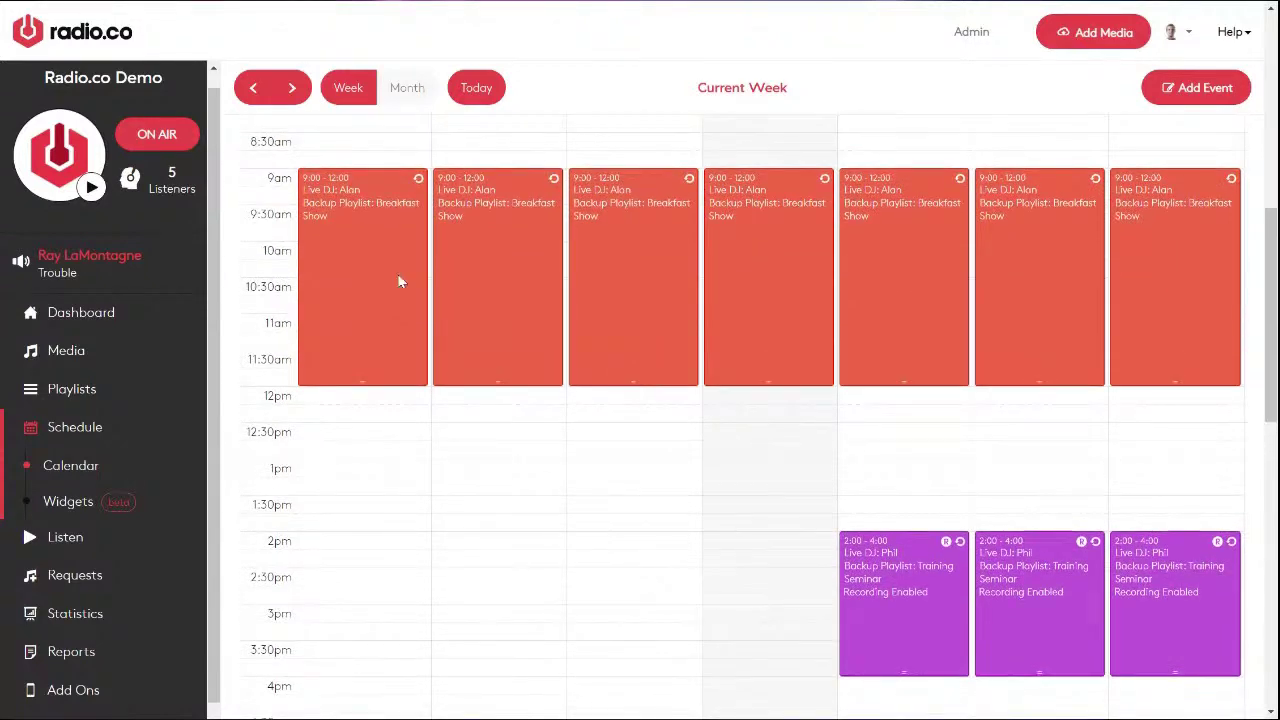
scroll(573, 507, down, 4)
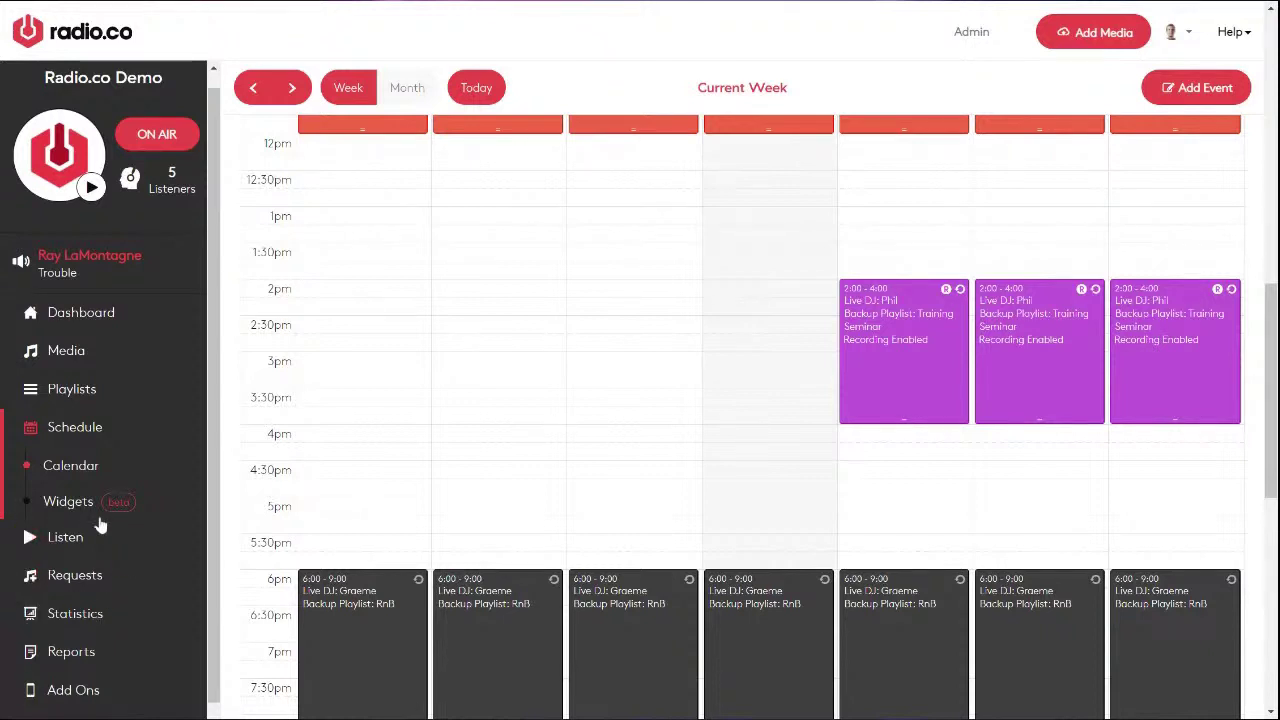
Open the Listen Links page and examine the stream links, embed codes and integration guides
click(62, 539)
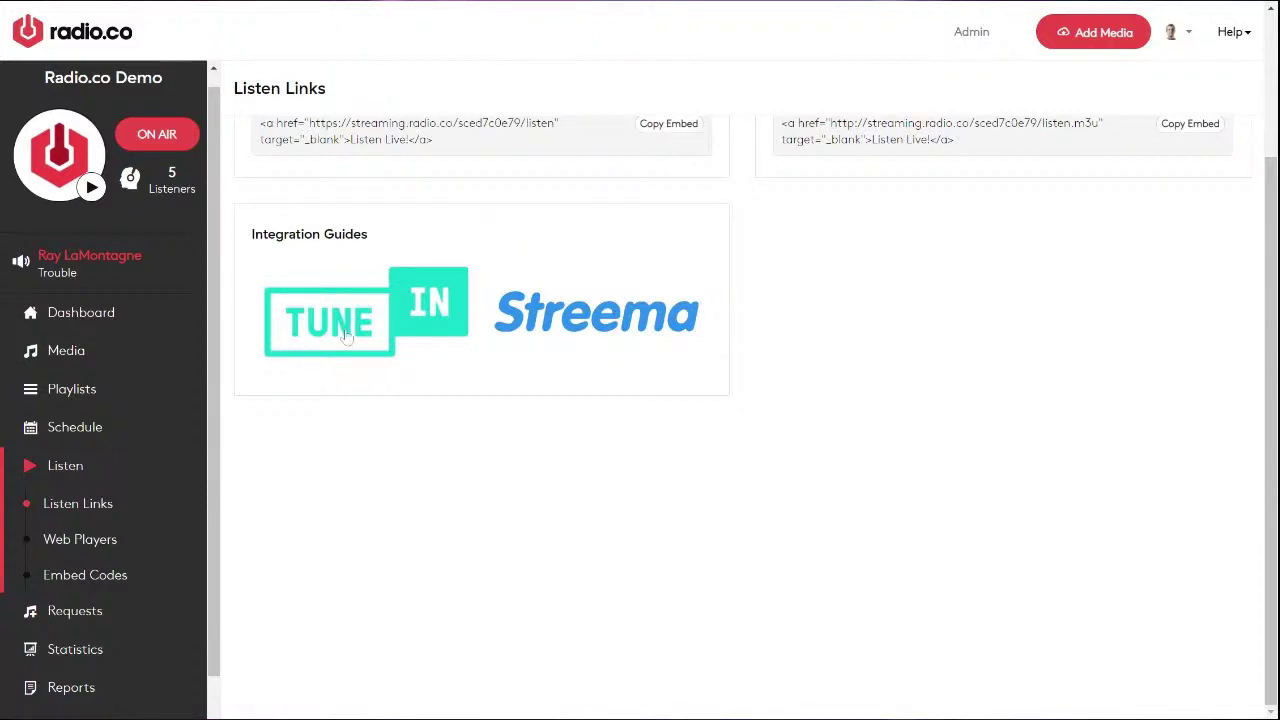
scroll(390, 364, up, 2)
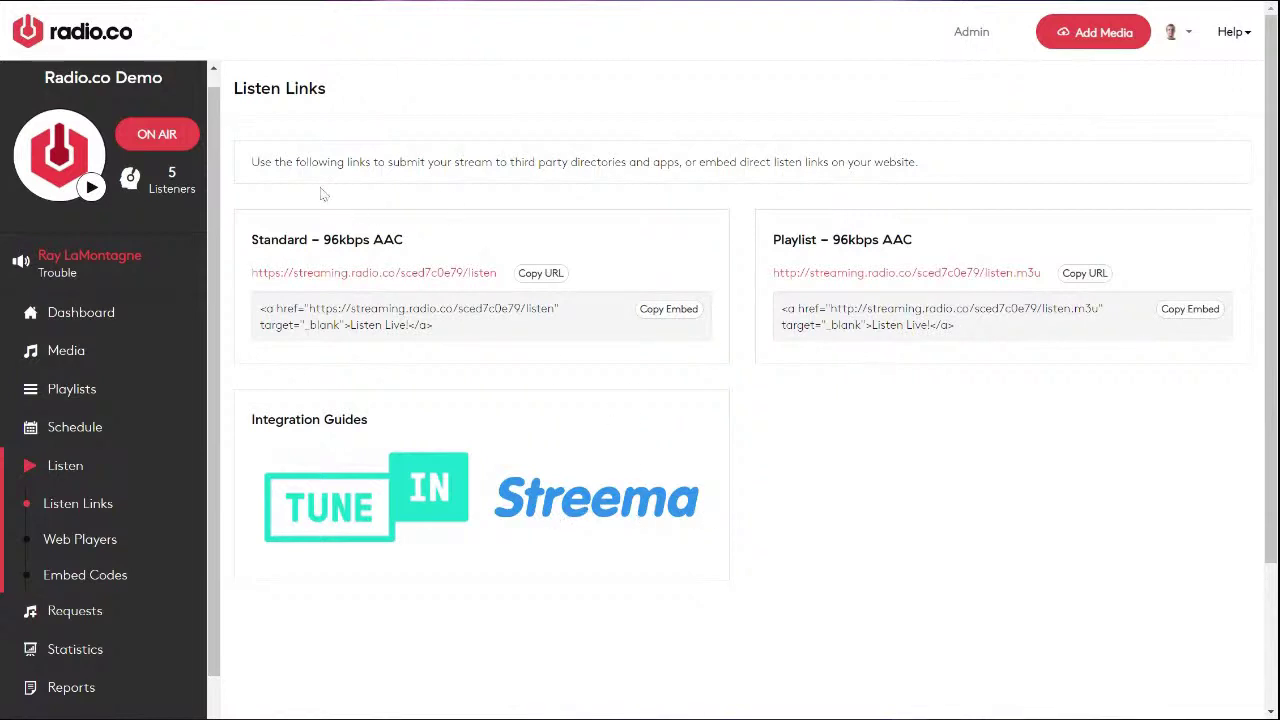
click(78, 553)
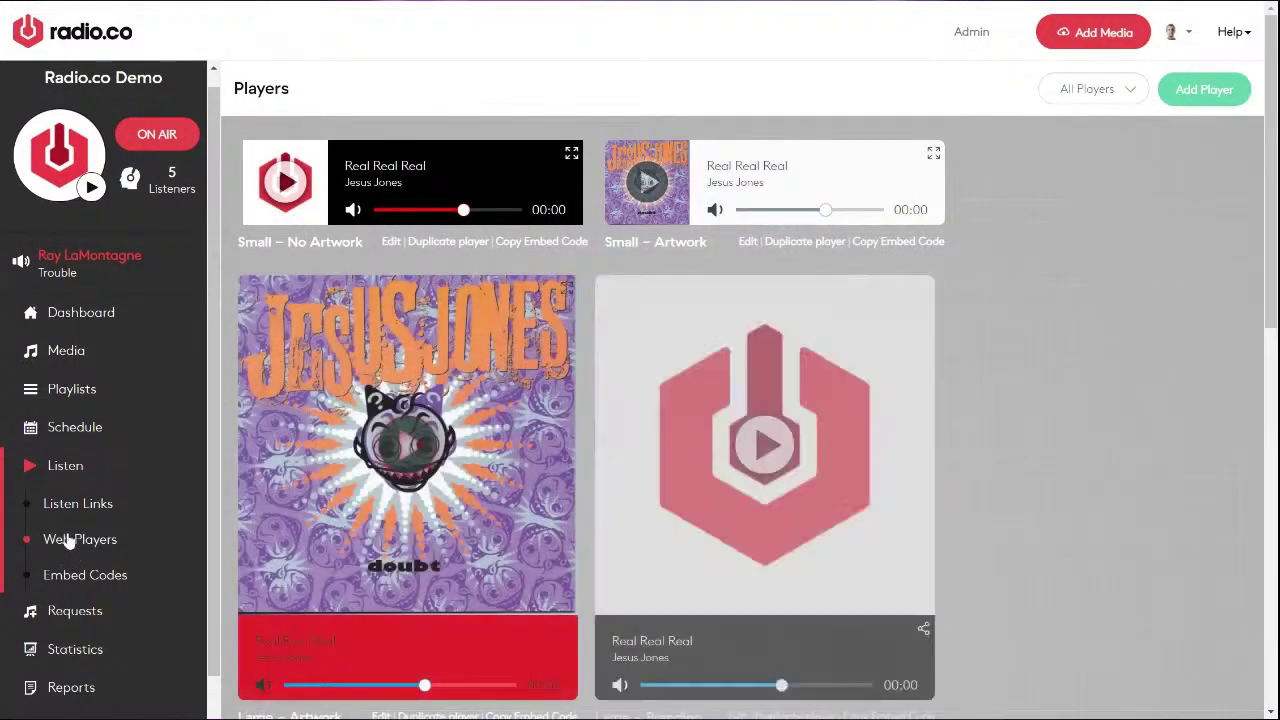
click(62, 510)
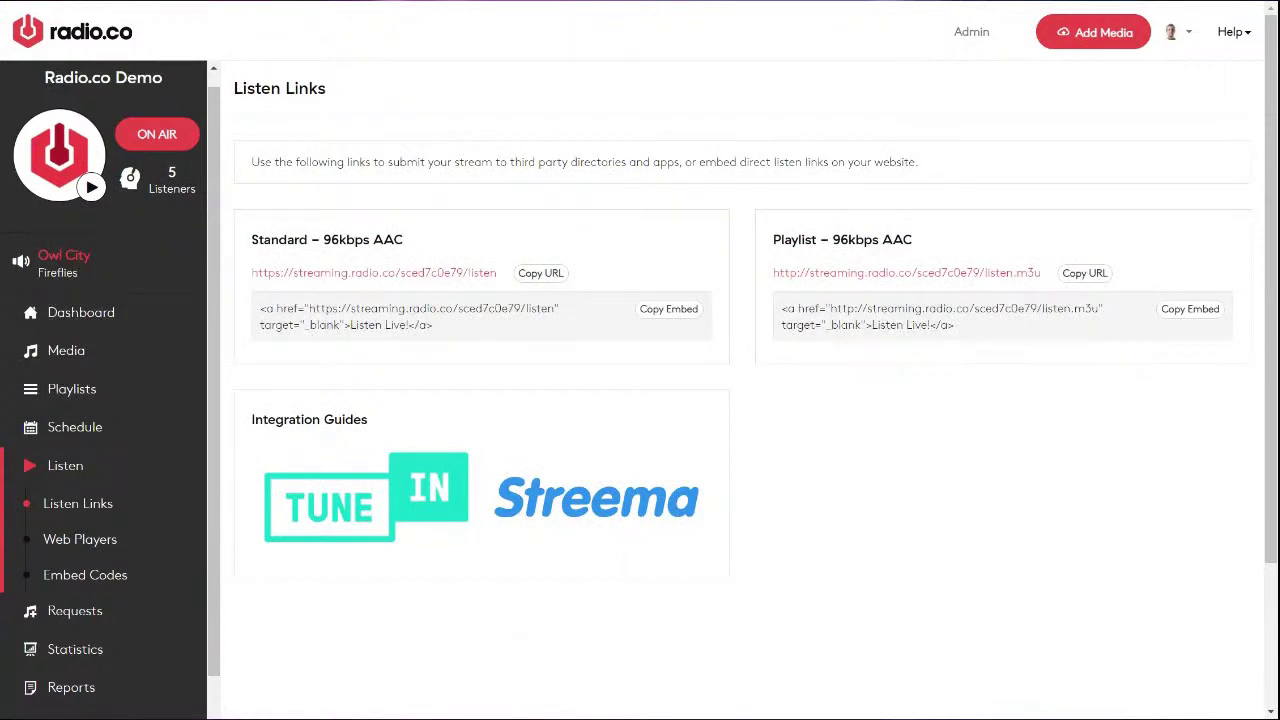
Open the Web Players page and look through the small and large player designs
click(82, 550)
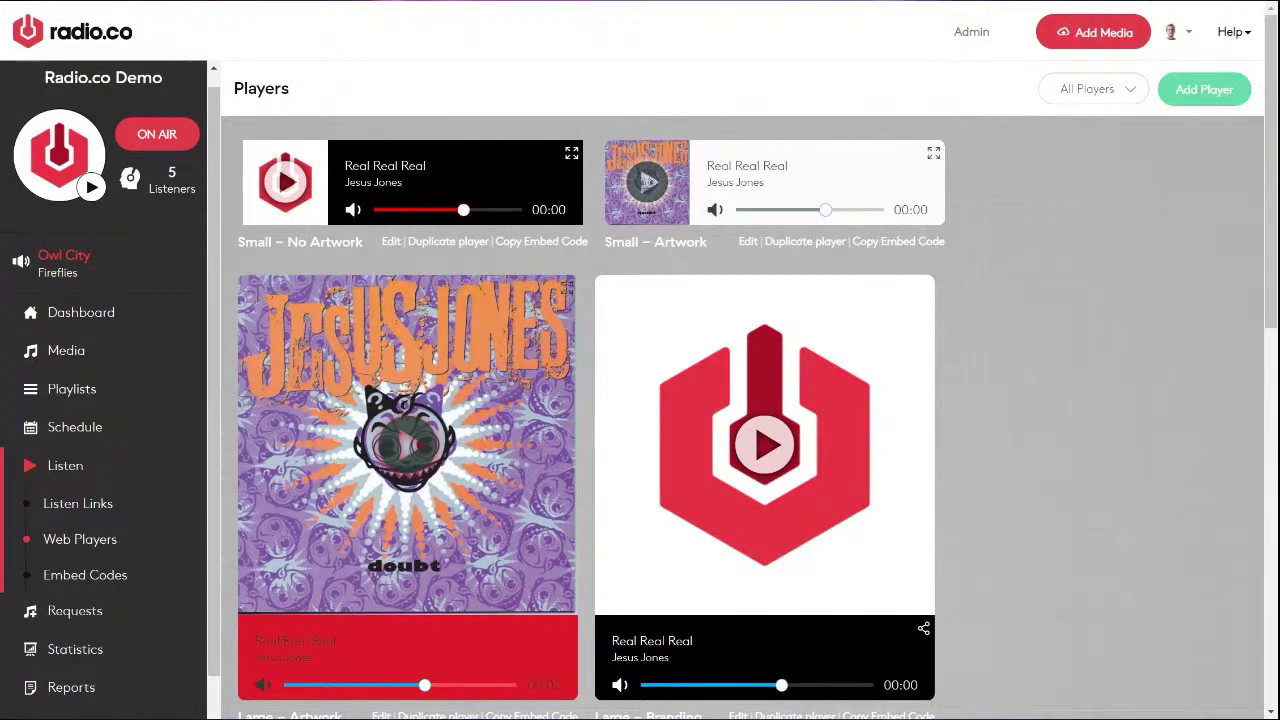
scroll(406, 440, down, 1)
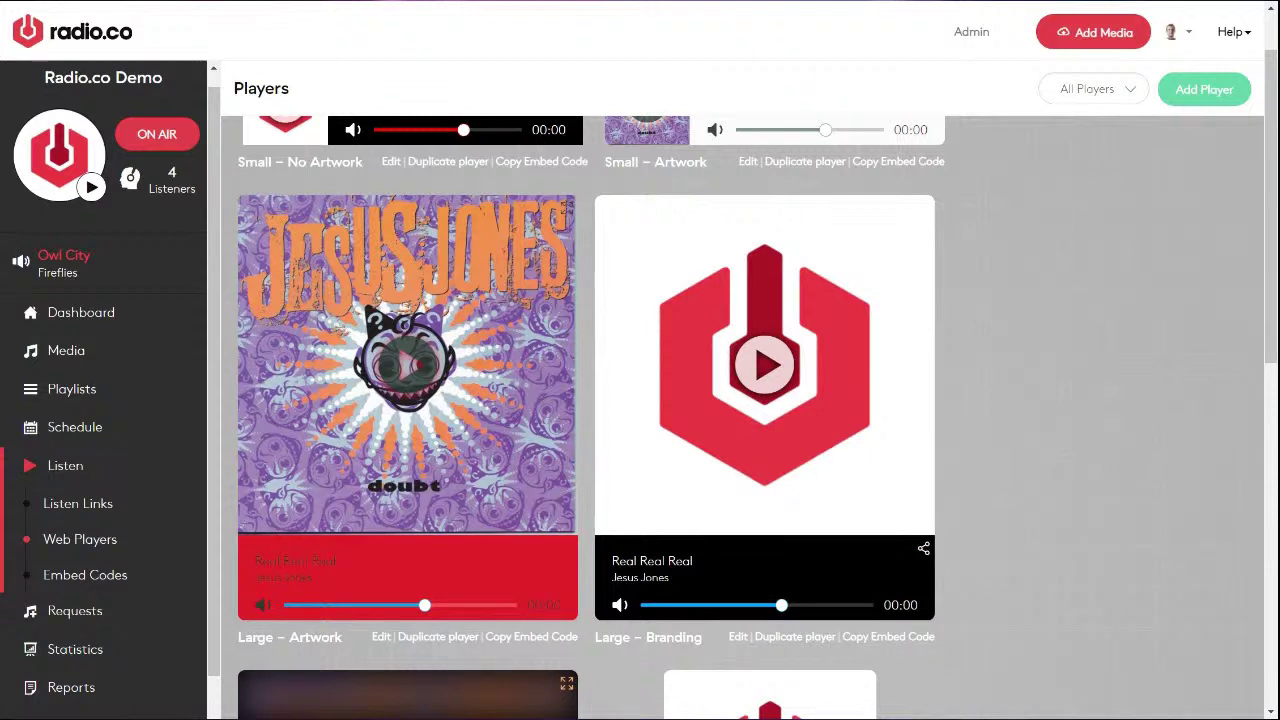
scroll(90, 424, down, 1)
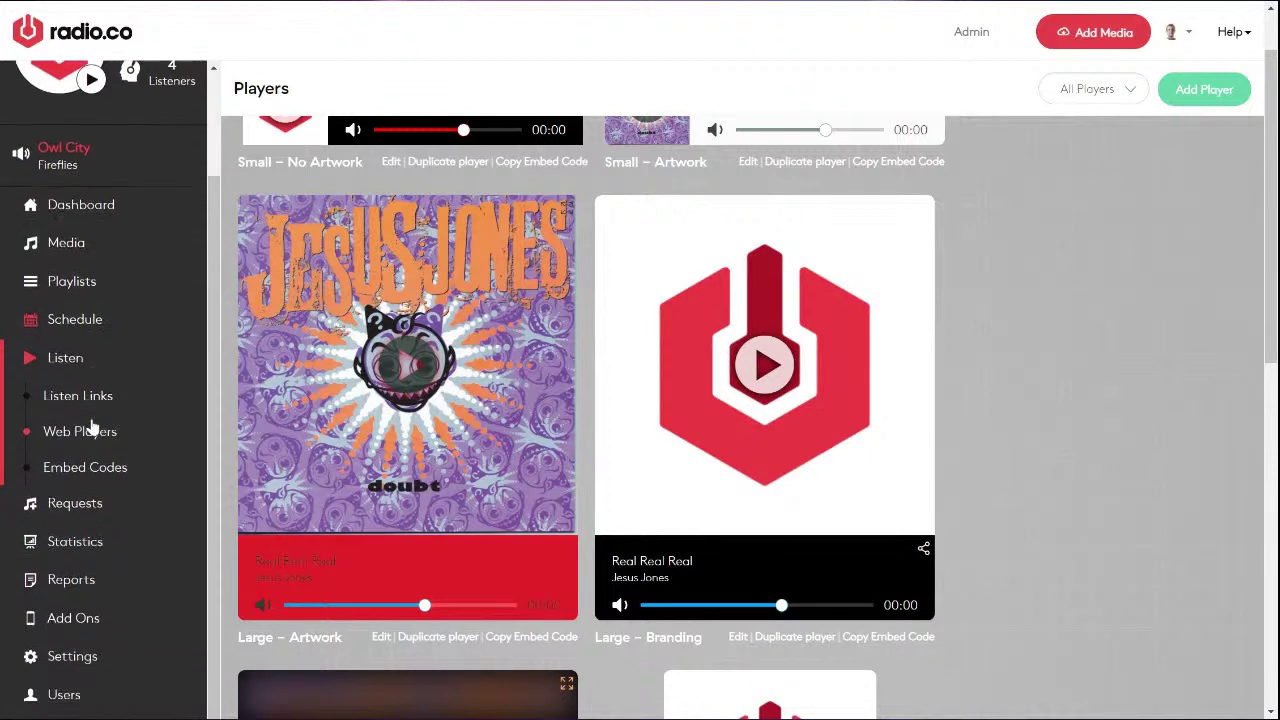
View the track requests manager and the request widgets, examining the settings and previews of the 900 x 500 widget
click(77, 506)
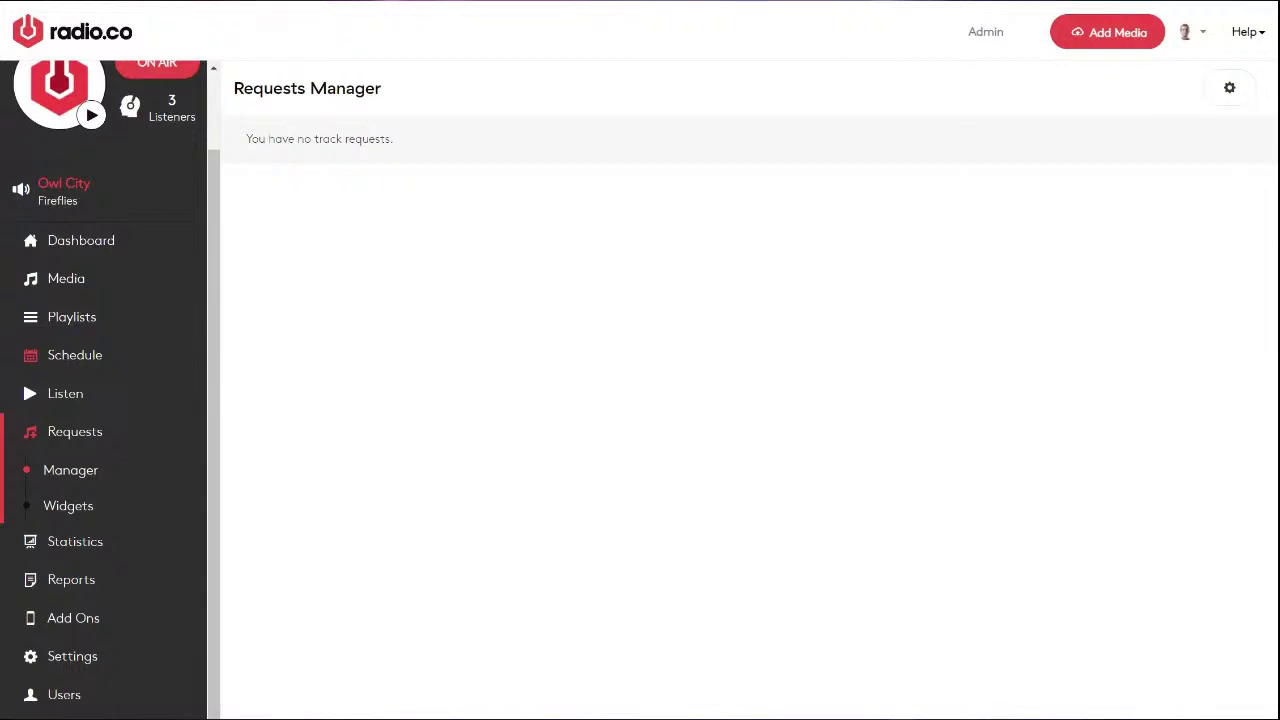
click(60, 510)
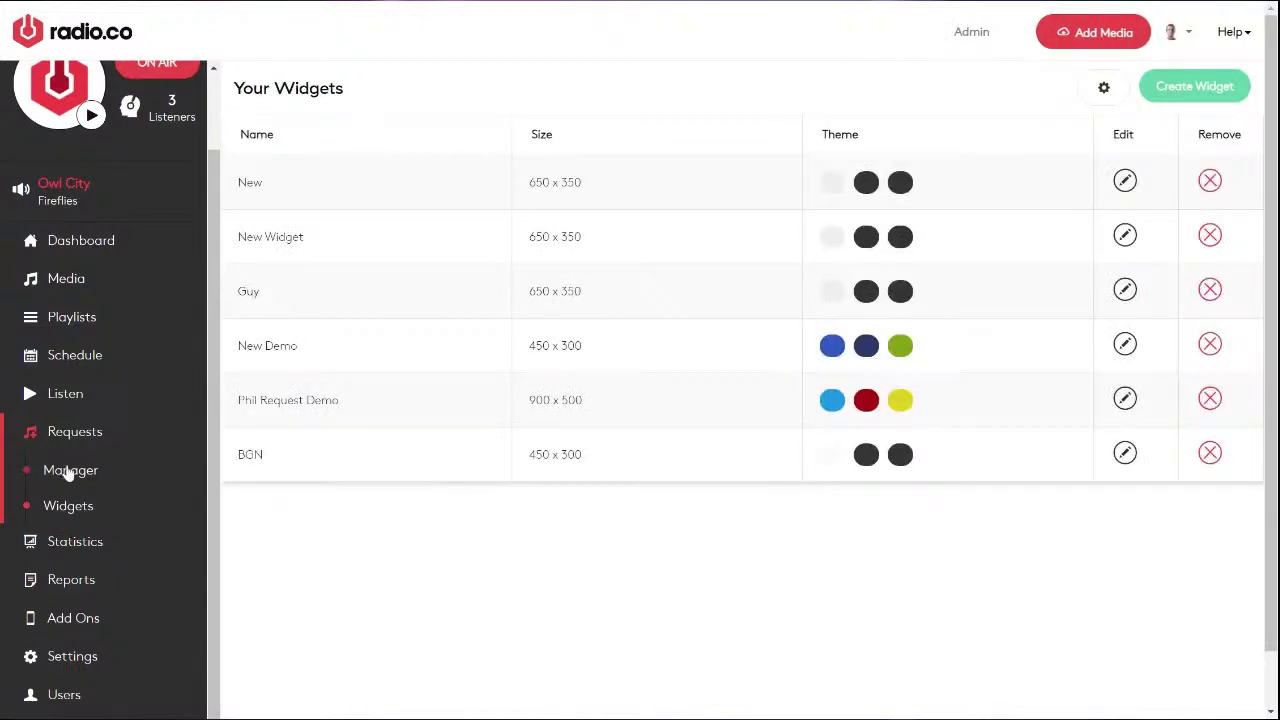
click(1124, 456)
click(1125, 398)
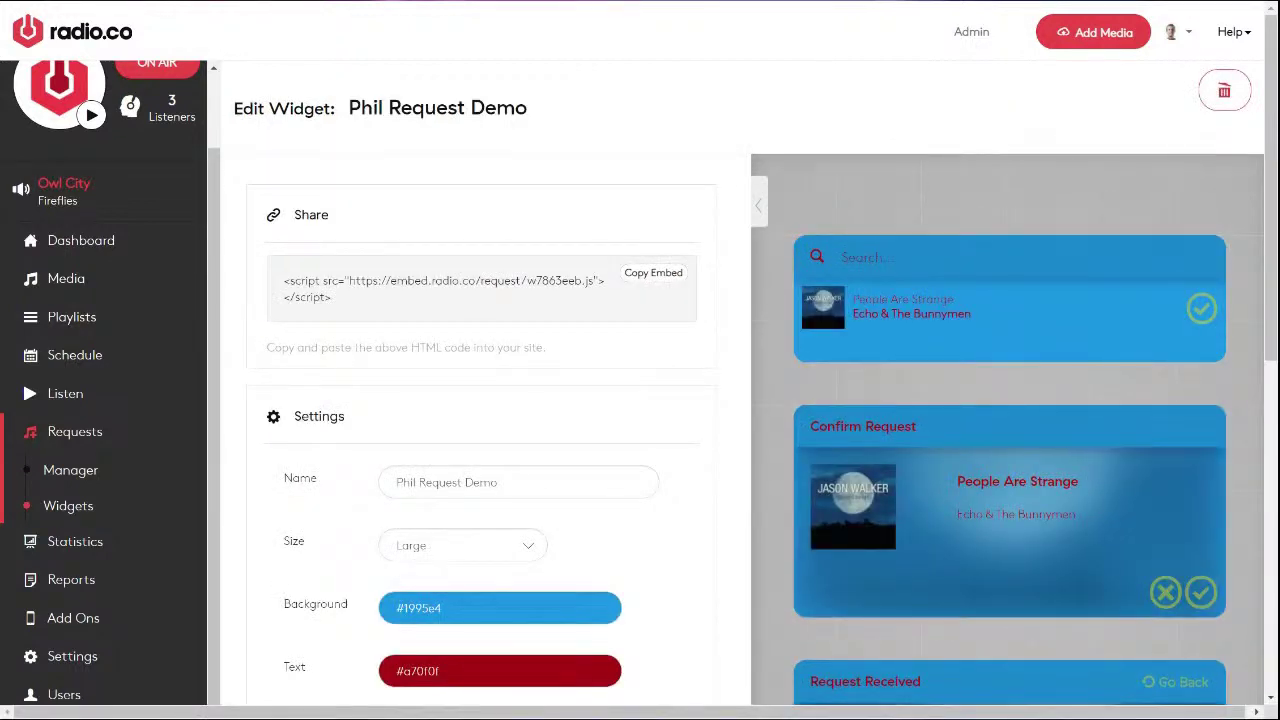
scroll(1031, 250, down, 2)
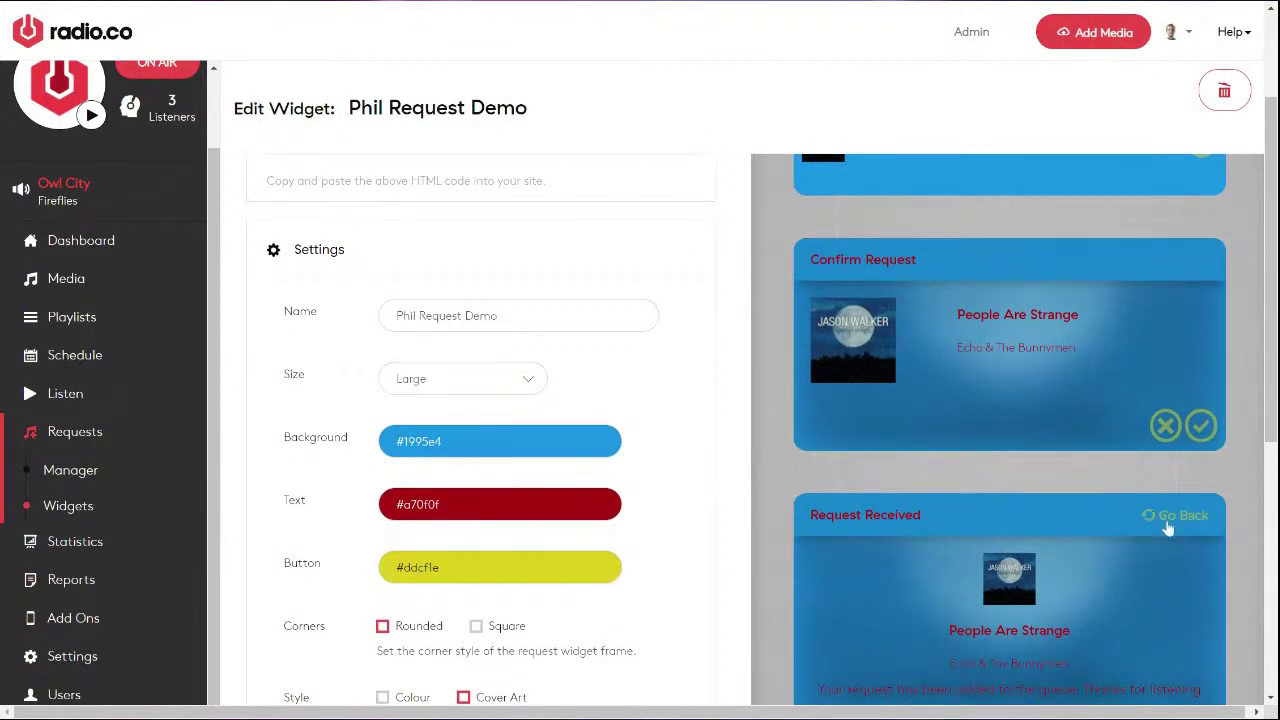
scroll(1058, 601, down, 1)
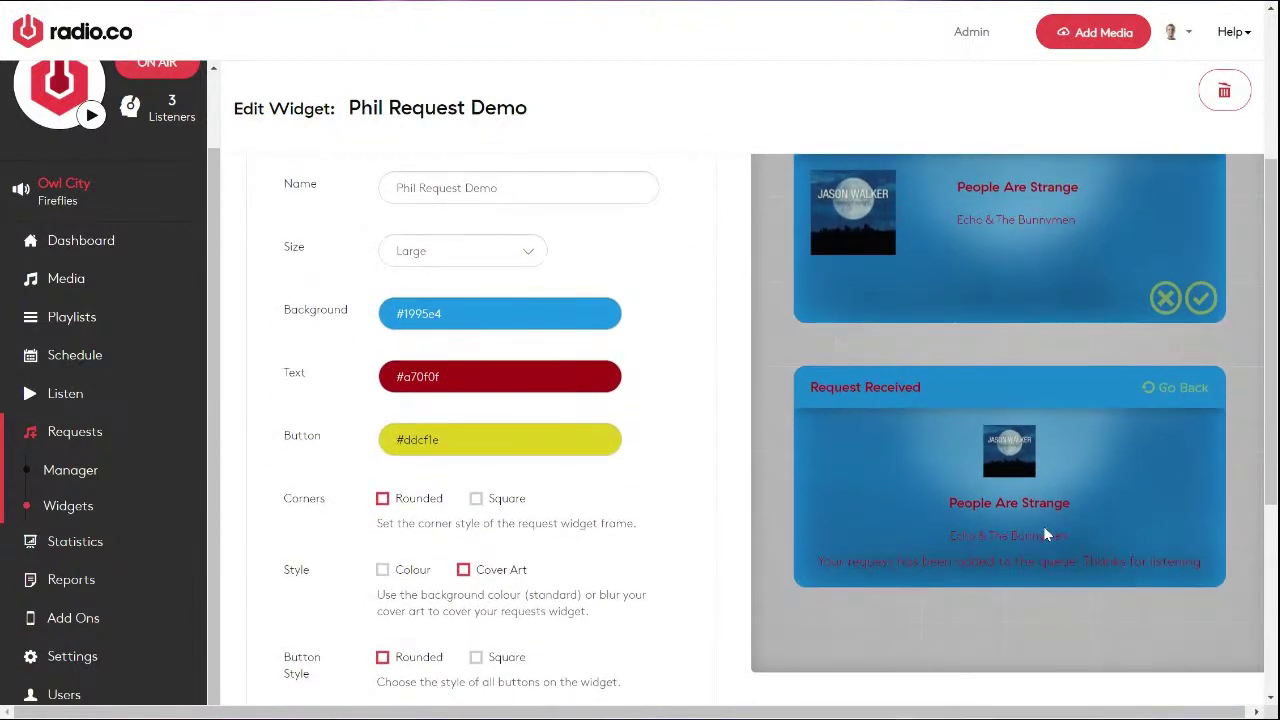
click(70, 471)
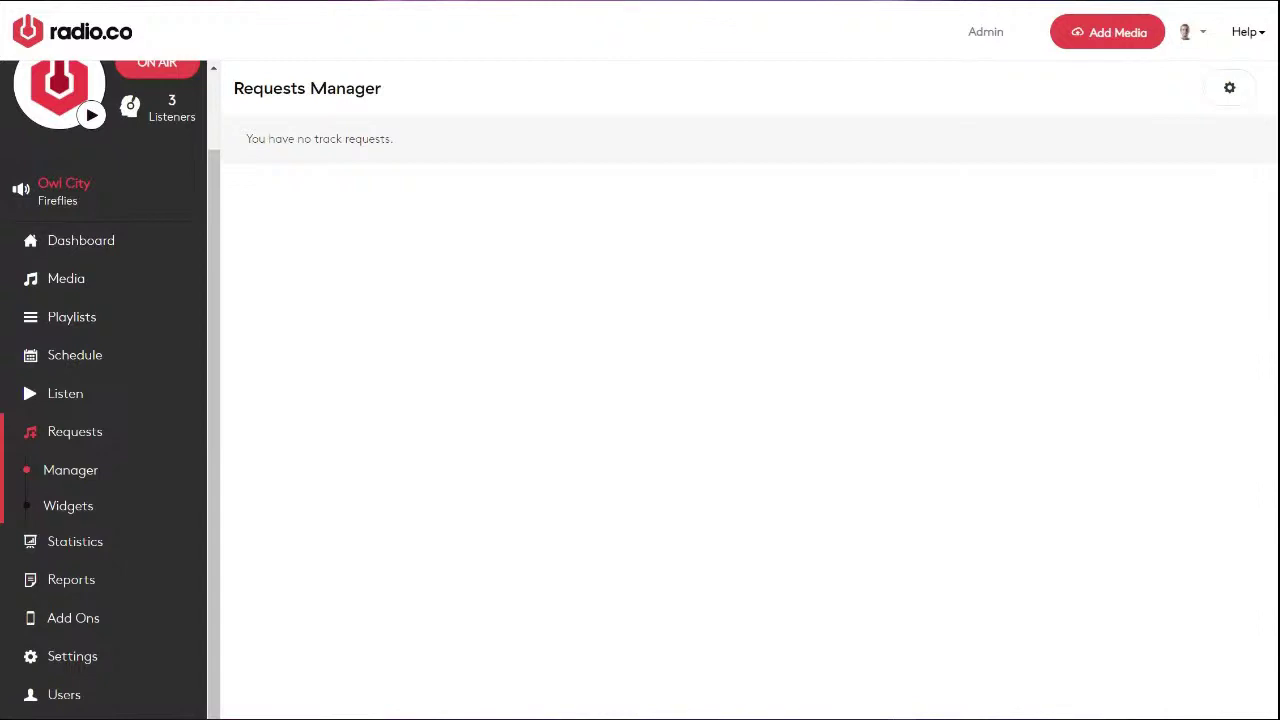
In the station's security settings, set Geo Protection to allow listeners from the listed countries and block unknown locations
click(63, 670)
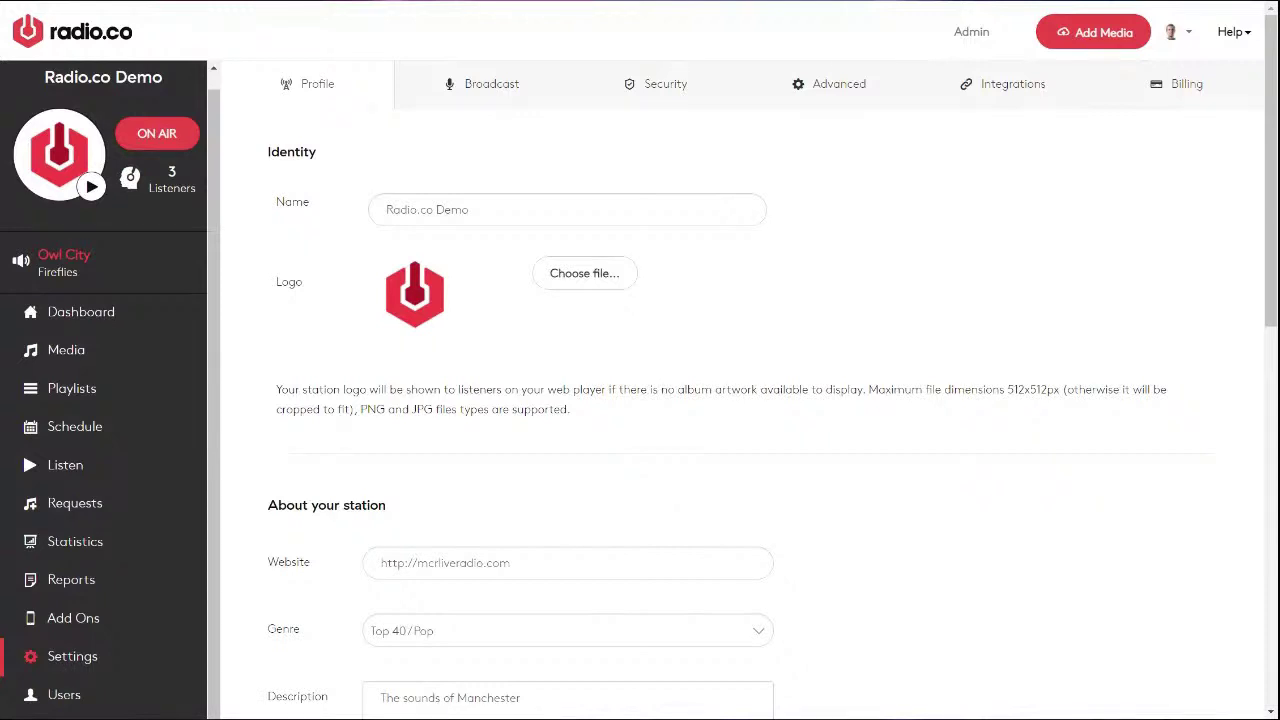
click(651, 95)
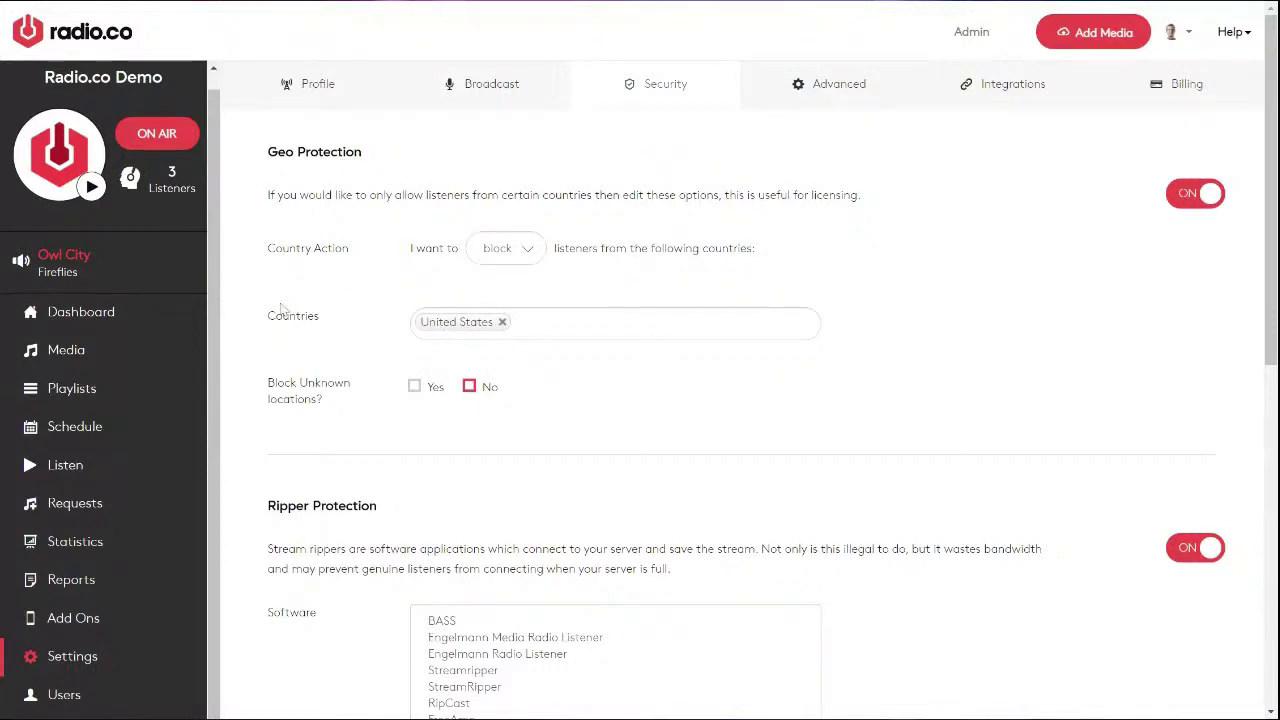
click(502, 258)
click(495, 272)
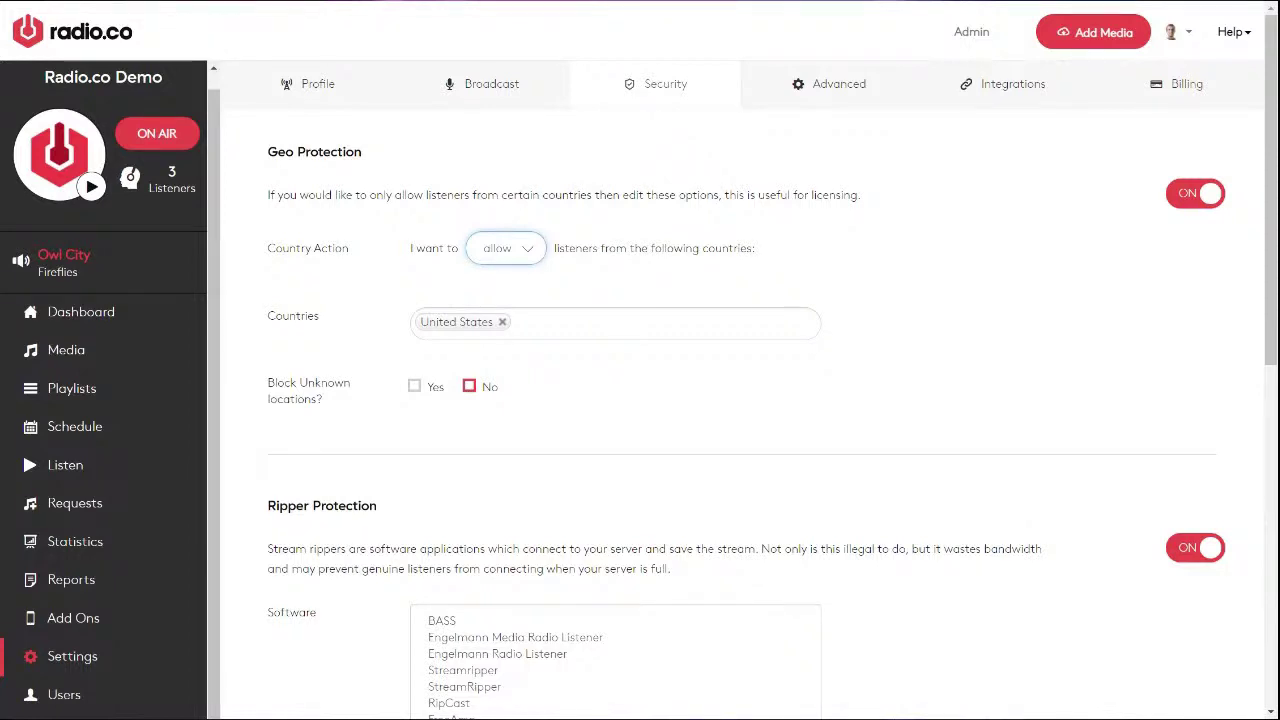
click(509, 253)
click(507, 272)
click(505, 272)
click(414, 387)
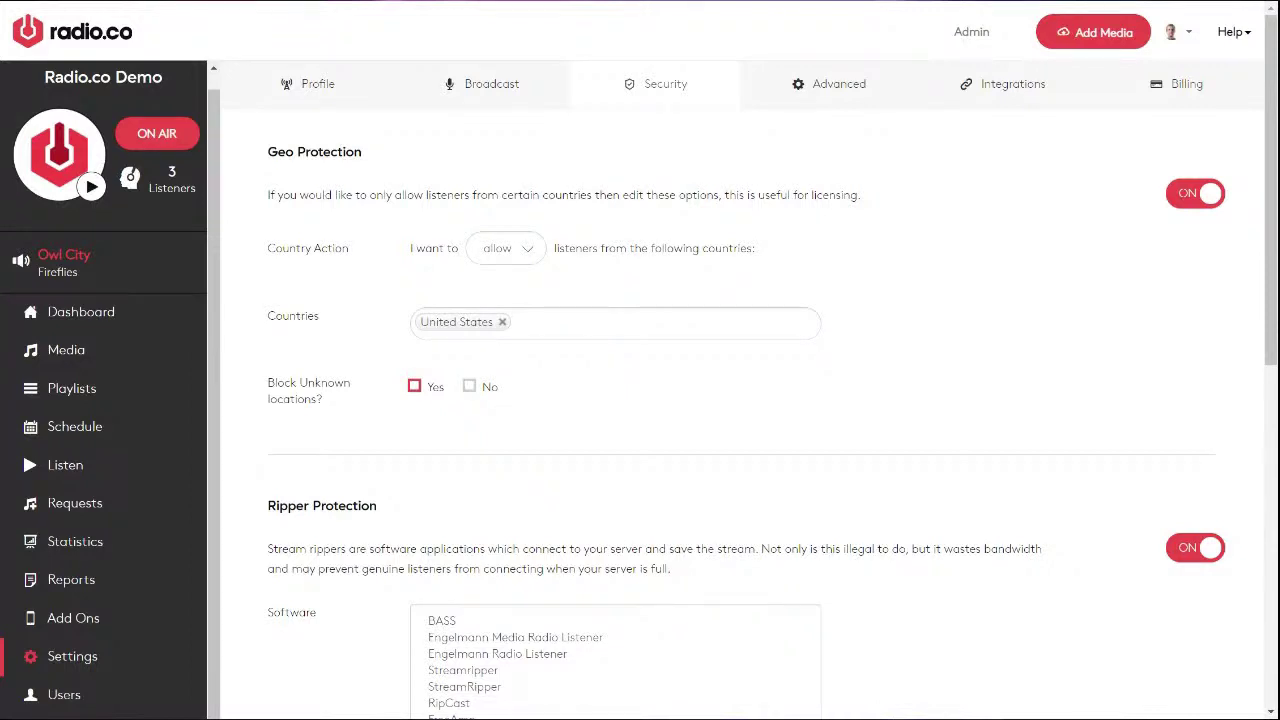
Set Ripper Protection to block unknown agents
scroll(281, 266, down, 3)
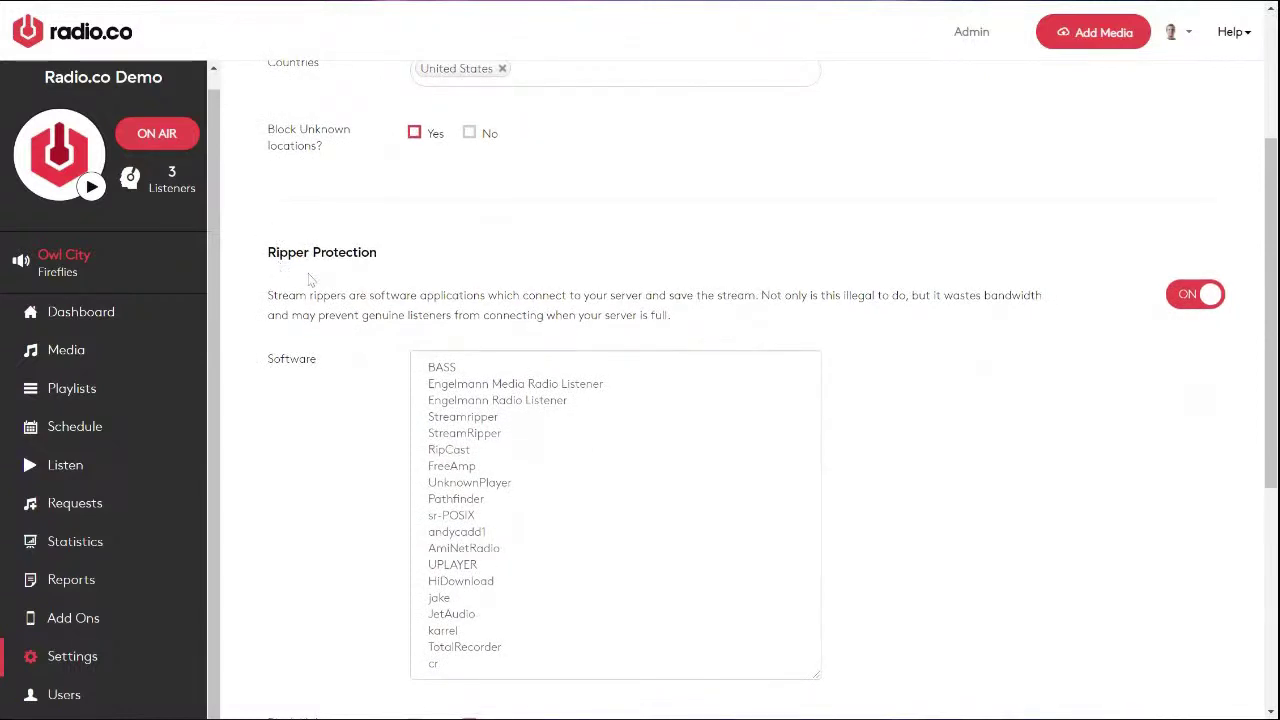
scroll(410, 292, down, 1)
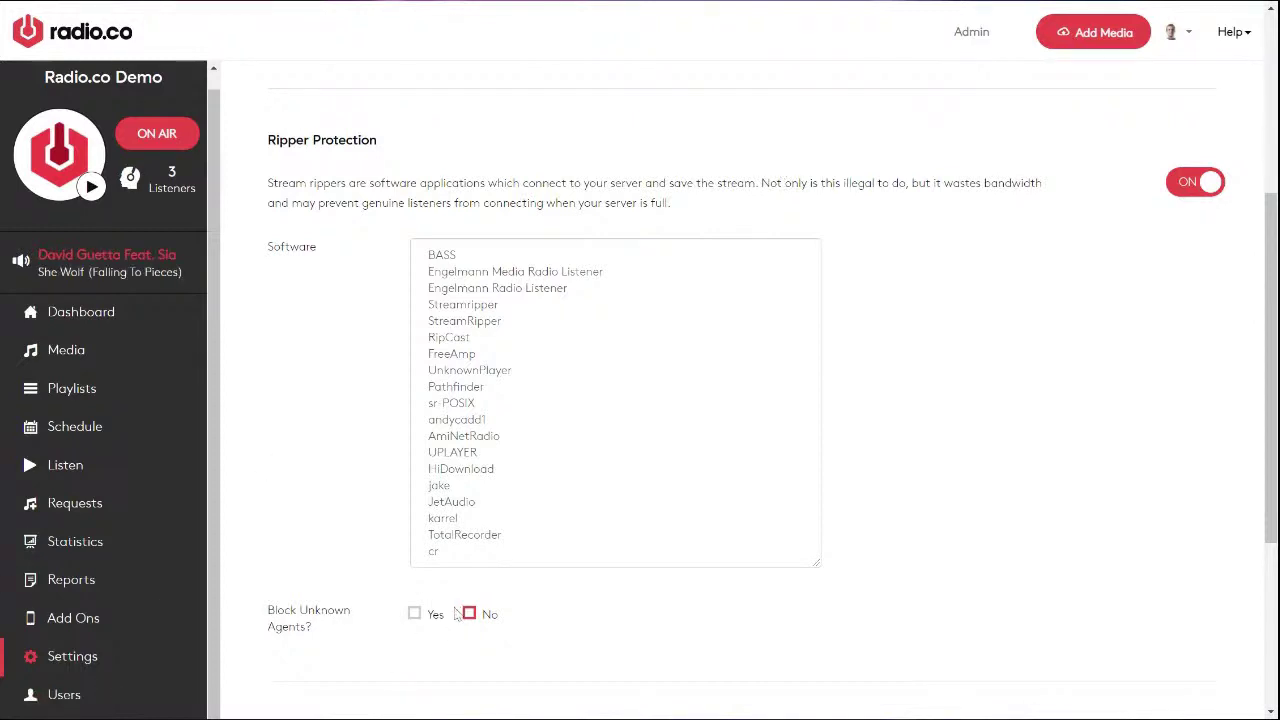
click(416, 616)
scroll(740, 400, up, 4)
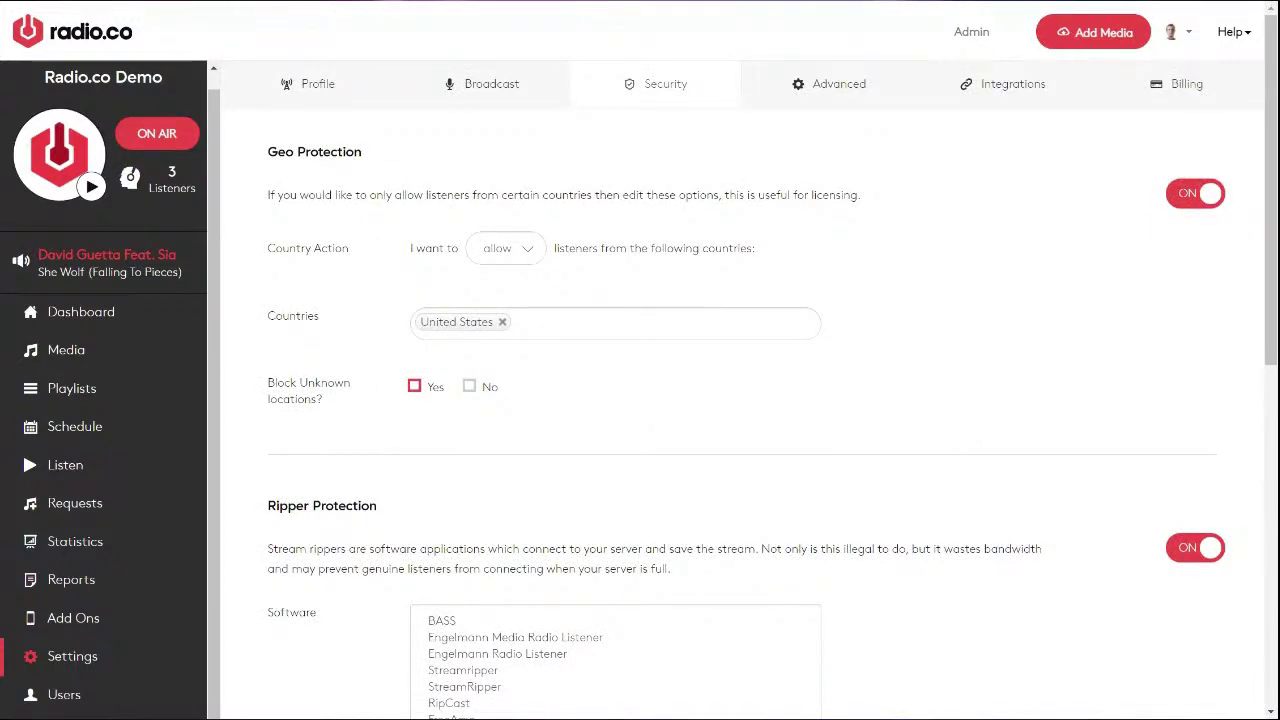
In the broadcast settings, raise the audio stream's sound quality to Near CD (128kbps) and try a higher quality level
click(476, 100)
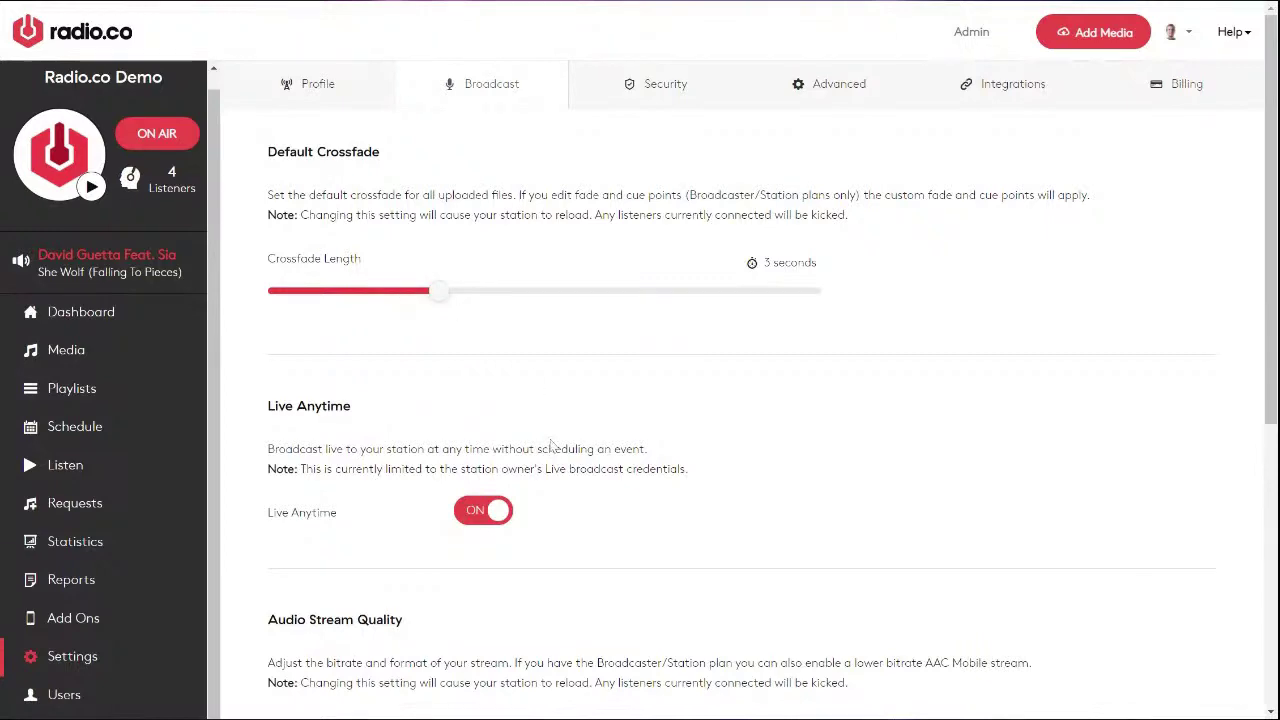
scroll(550, 445, down, 2)
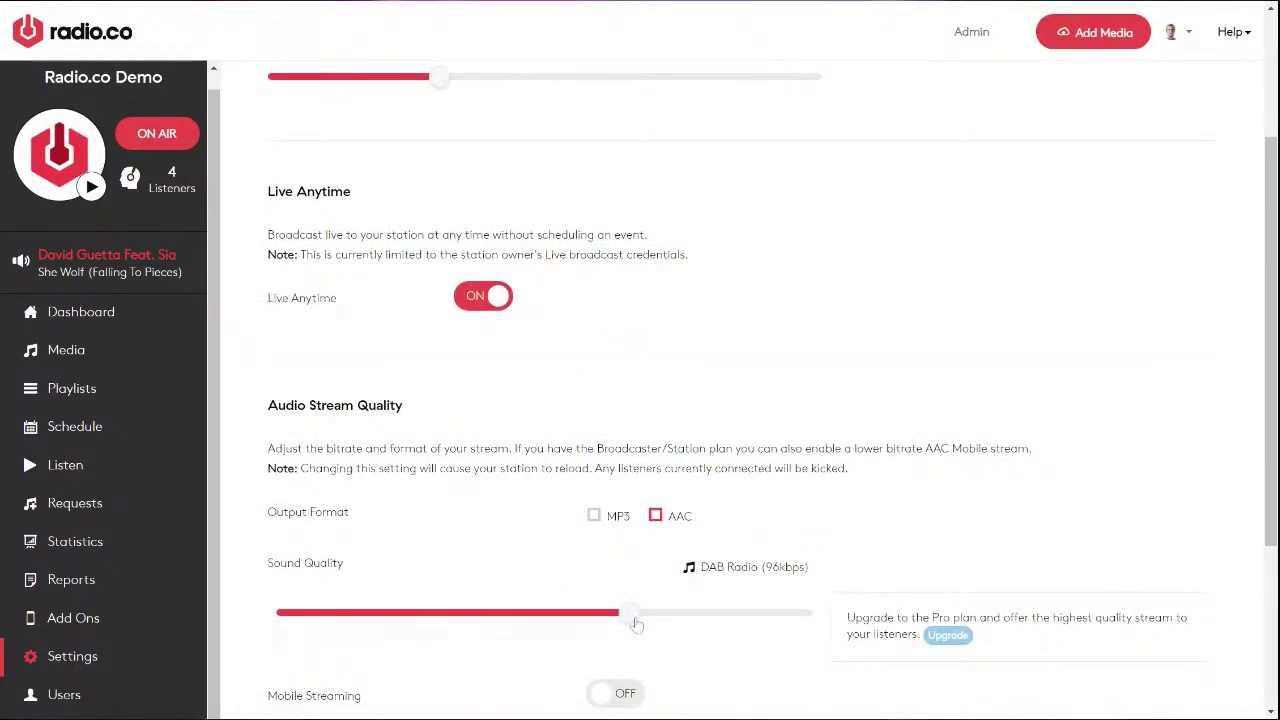
mouse_move(634, 620)
mouse_down()
mouse_move(773, 631)
mouse_move(300, 620)
mouse_move(789, 622)
mouse_move(676, 625)
mouse_up()
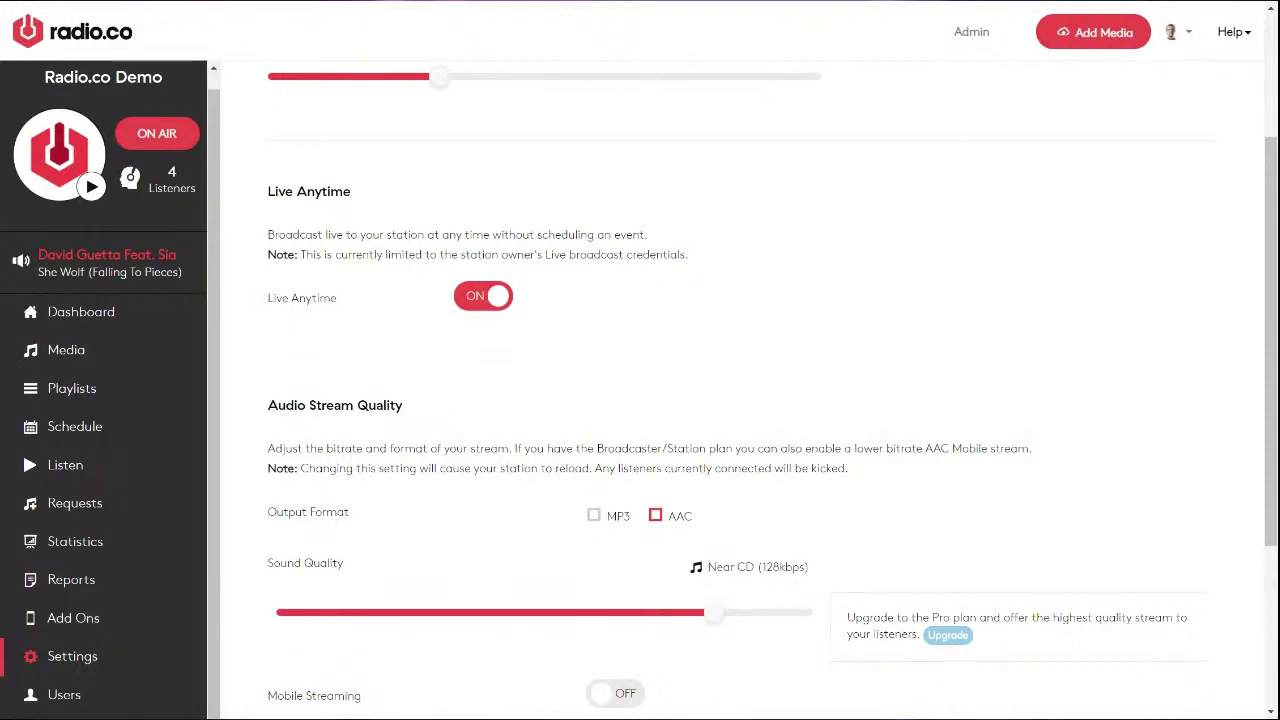
drag(713, 614, 800, 620)
scroll(740, 400, up, 2)
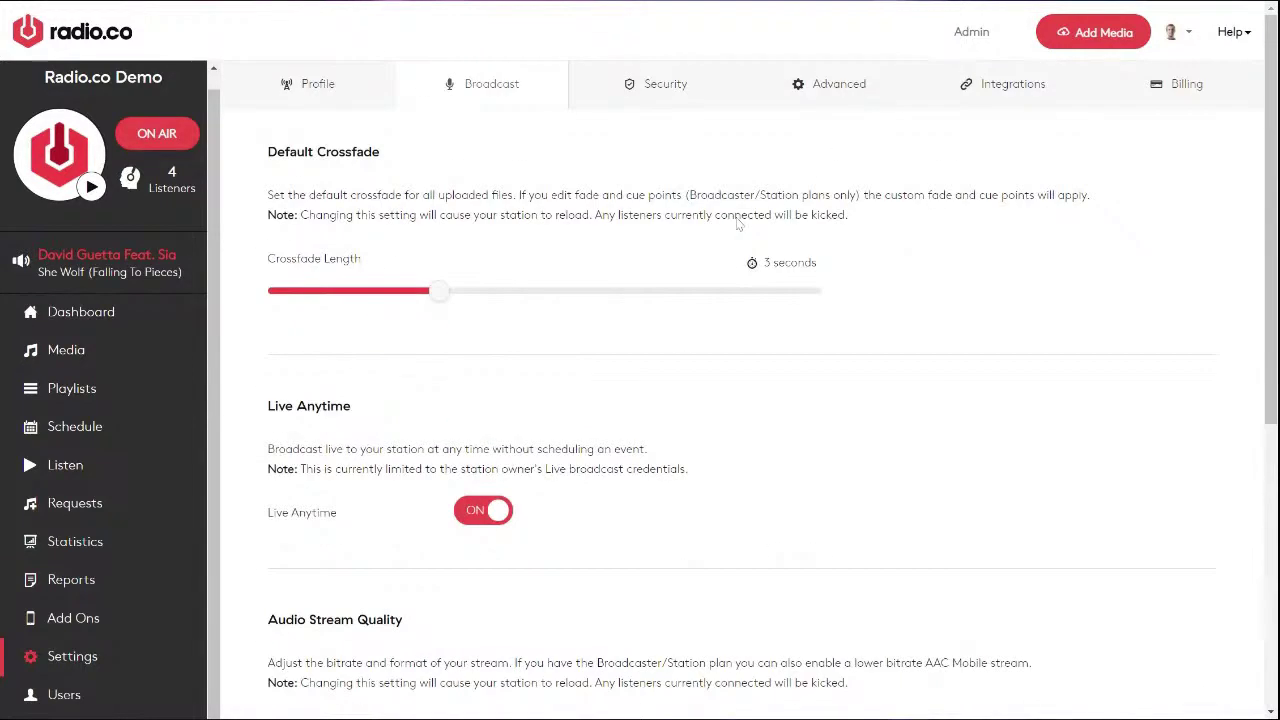
Review the advanced station settings covering FTP details, request rules, and album and artist separation
click(806, 90)
scroll(666, 437, down, 3)
scroll(666, 437, down, 5)
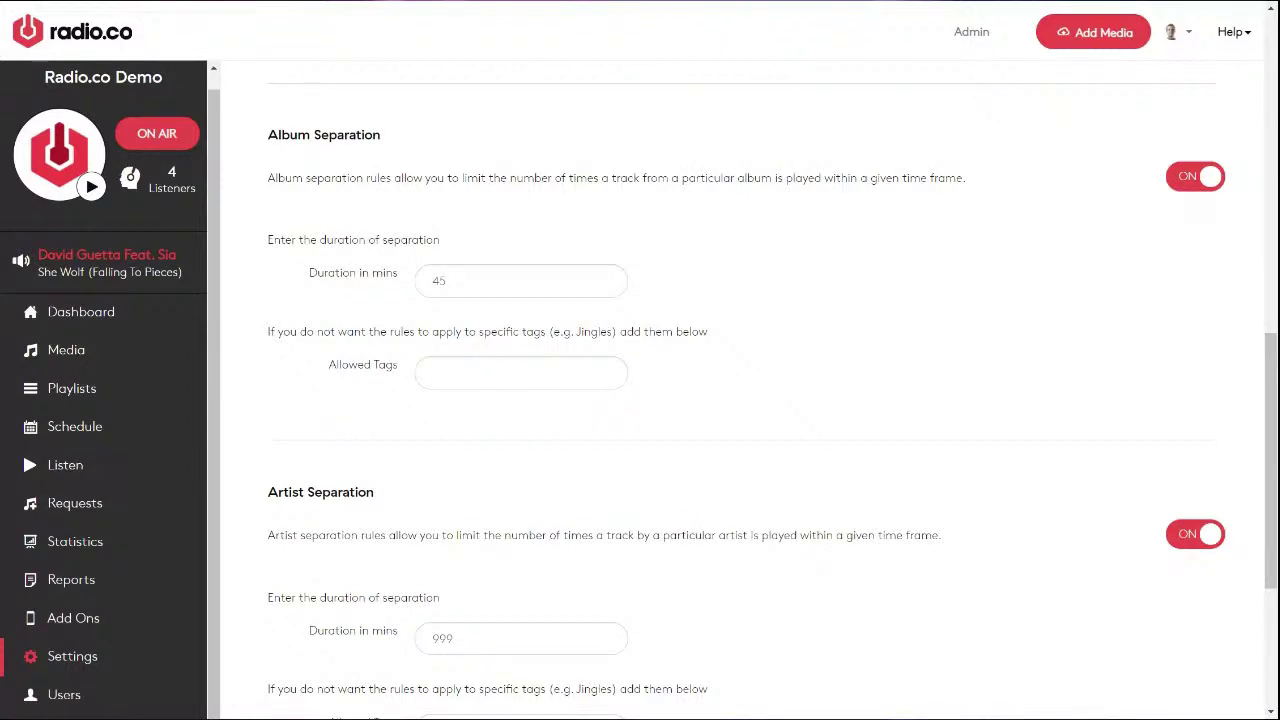
scroll(900, 270, up, 8)
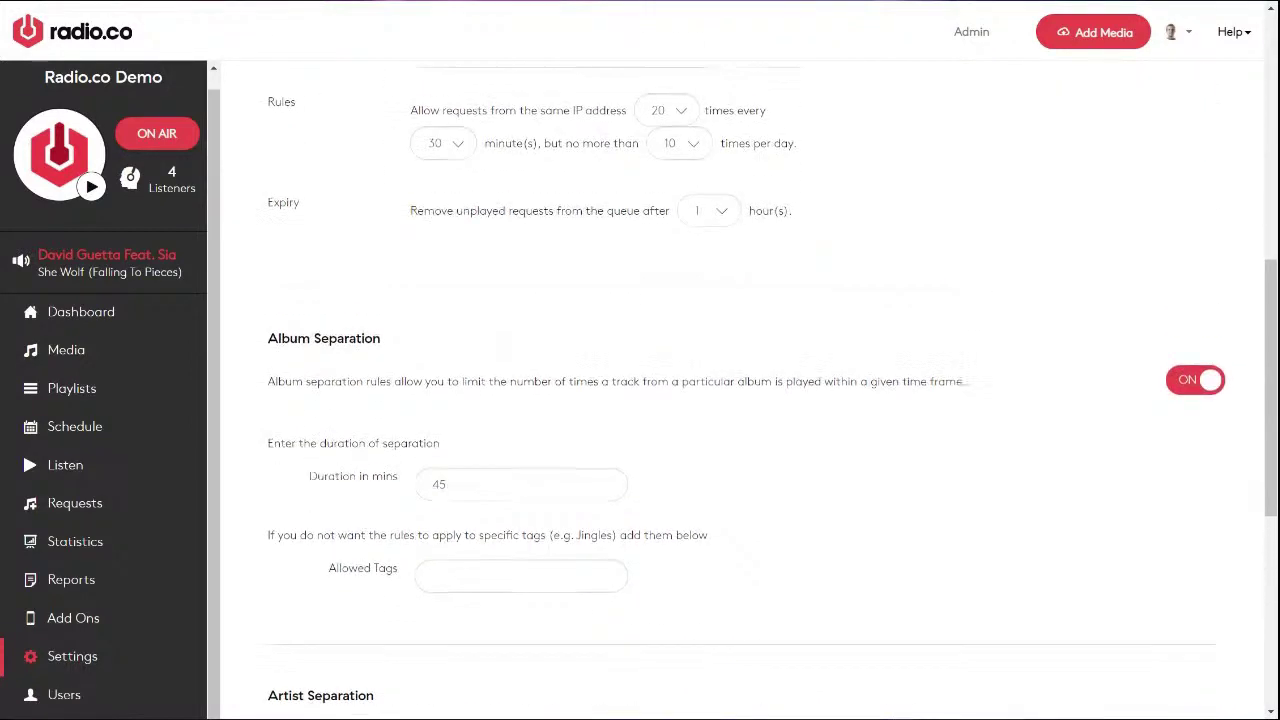
scroll(900, 270, up, 1)
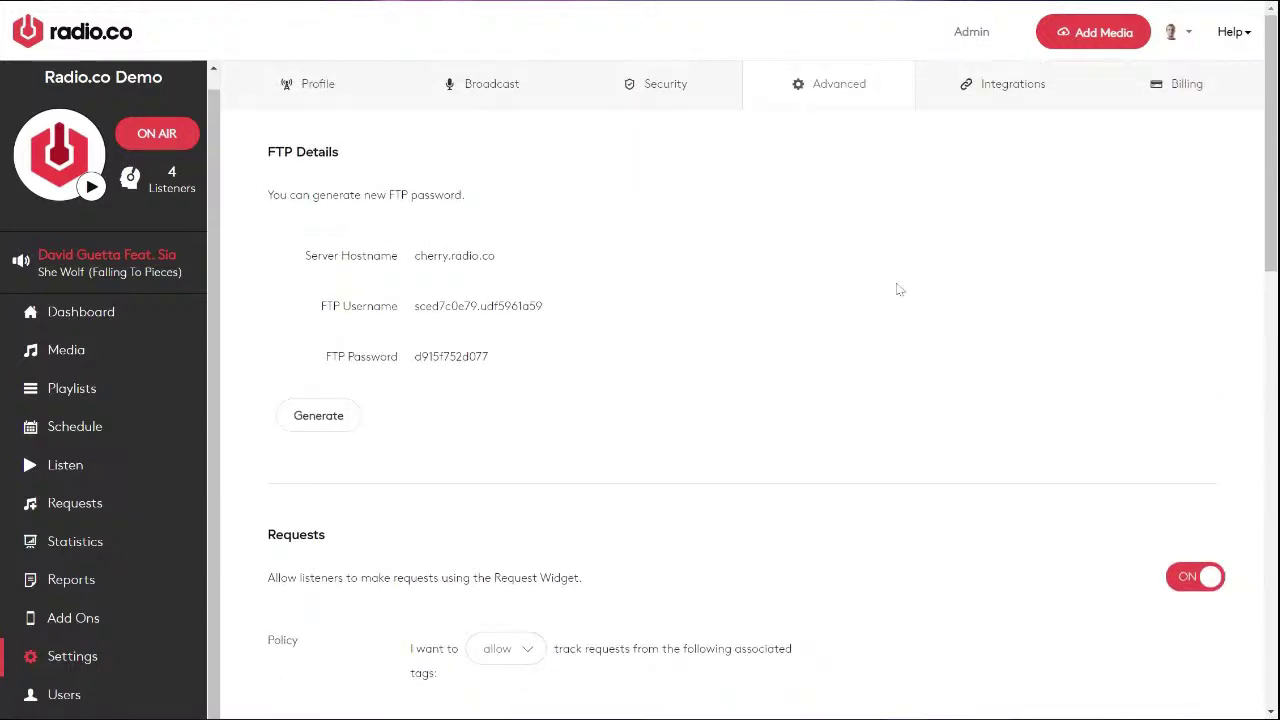
Look through the Podcast.co, Twitter and Zapier integrations and view the station's billing plan
click(1000, 85)
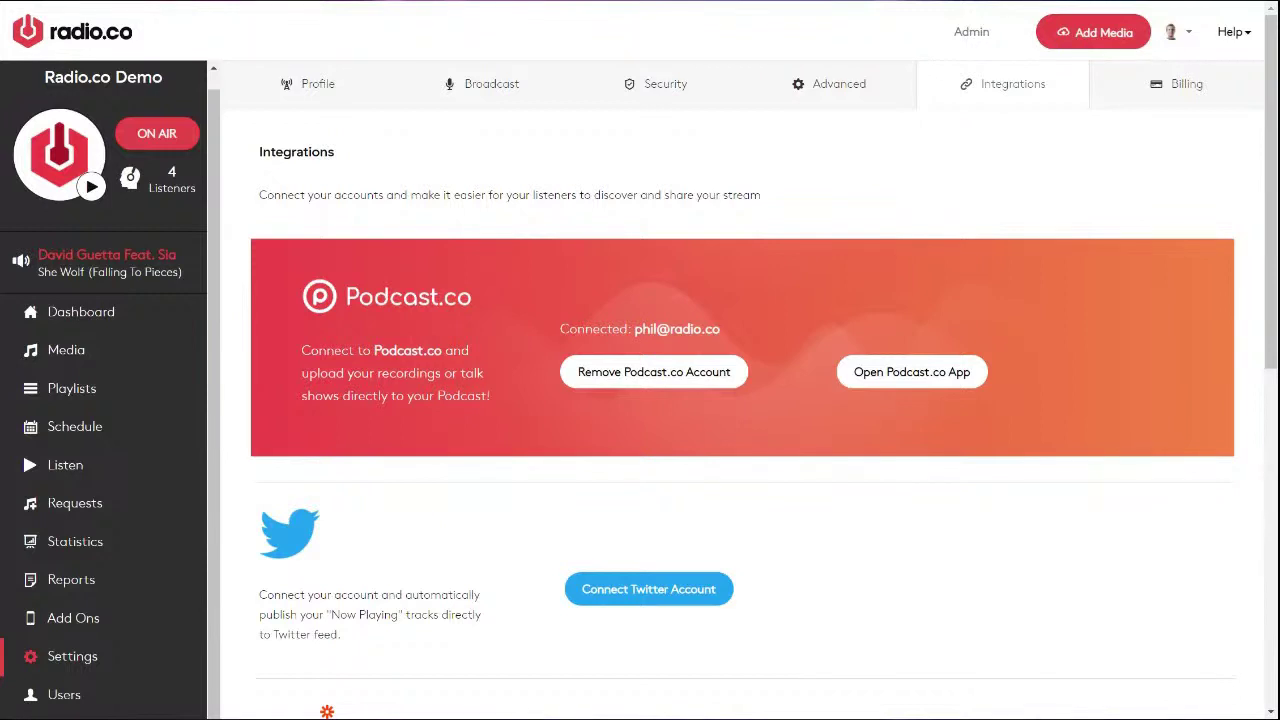
scroll(250, 531, down, 2)
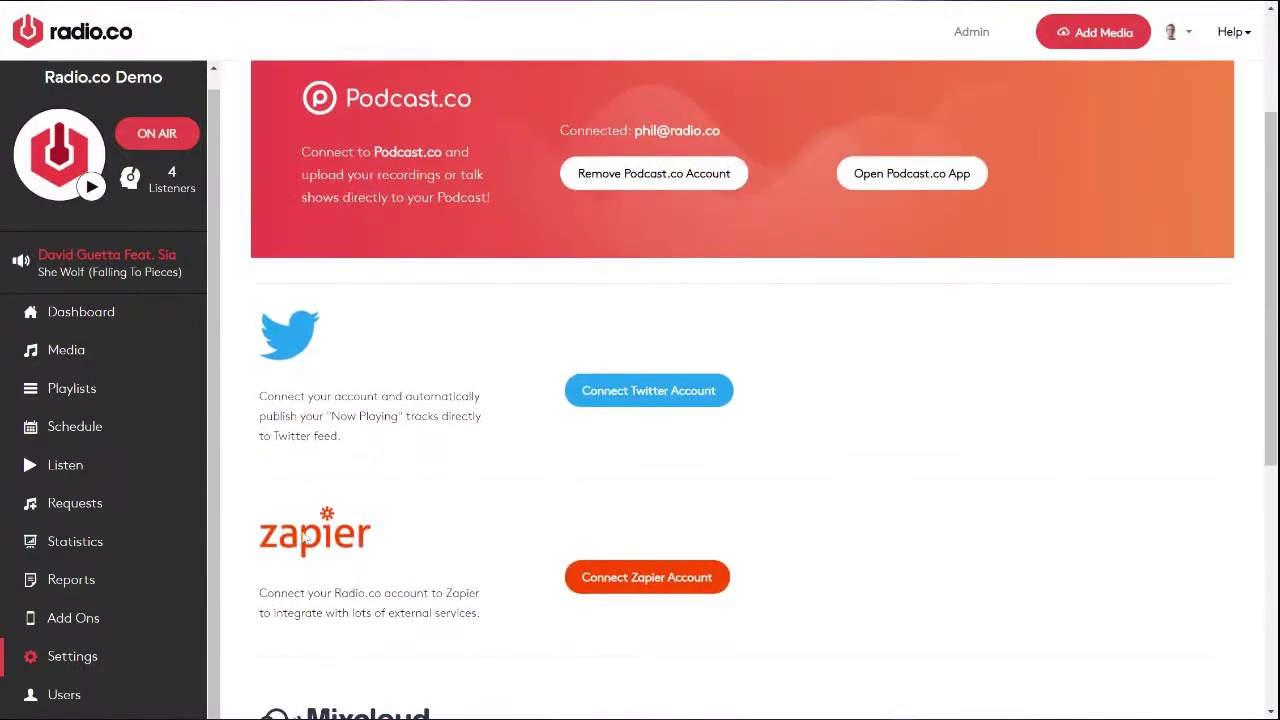
scroll(360, 516, up, 1)
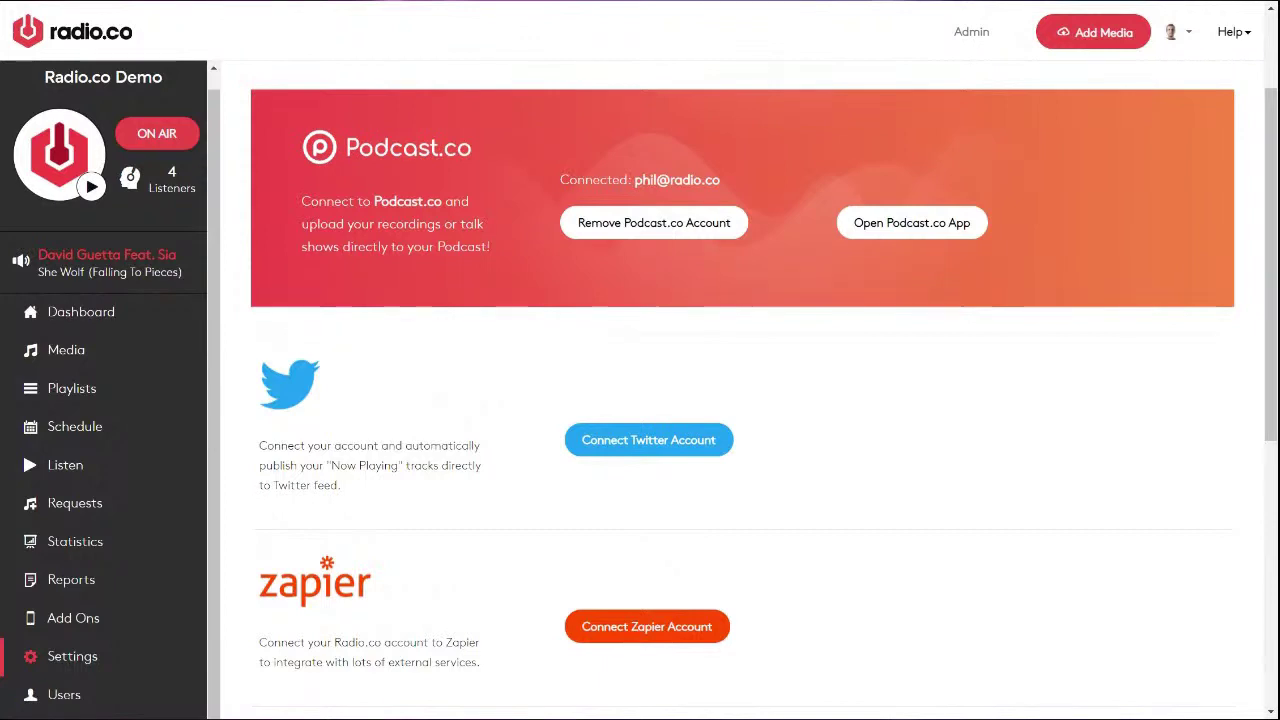
scroll(742, 380, up, 3)
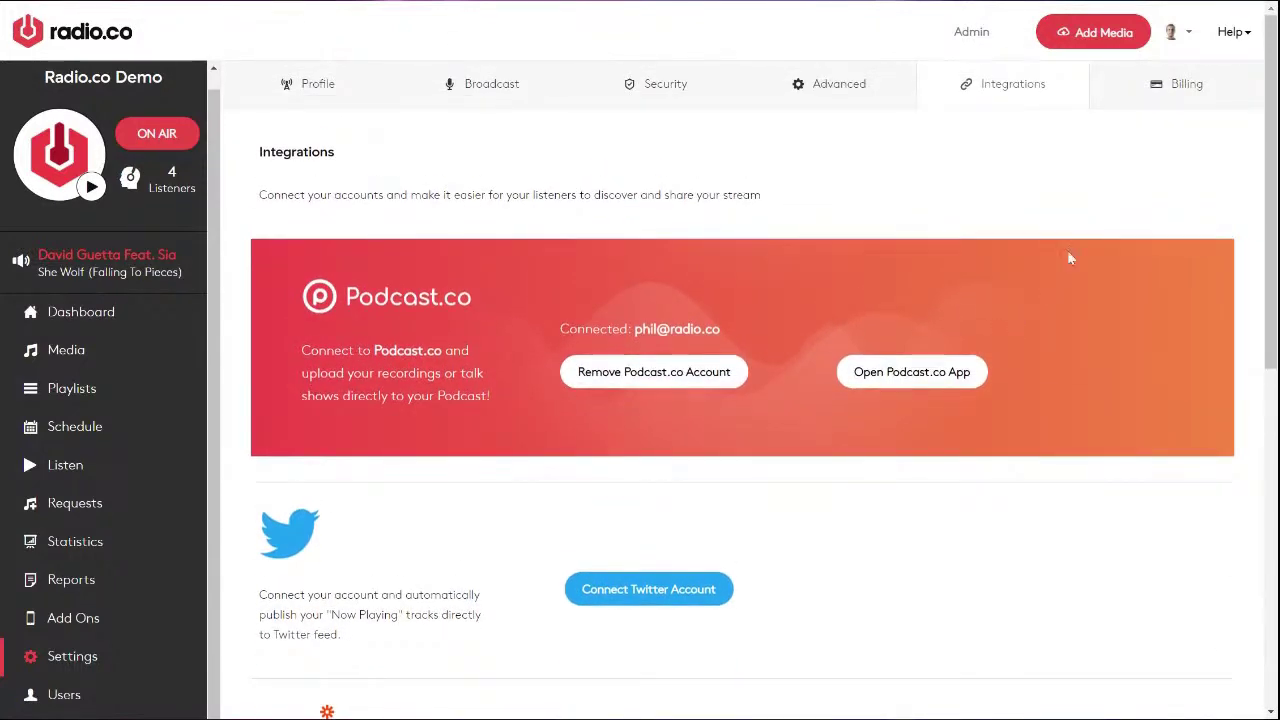
click(1142, 88)
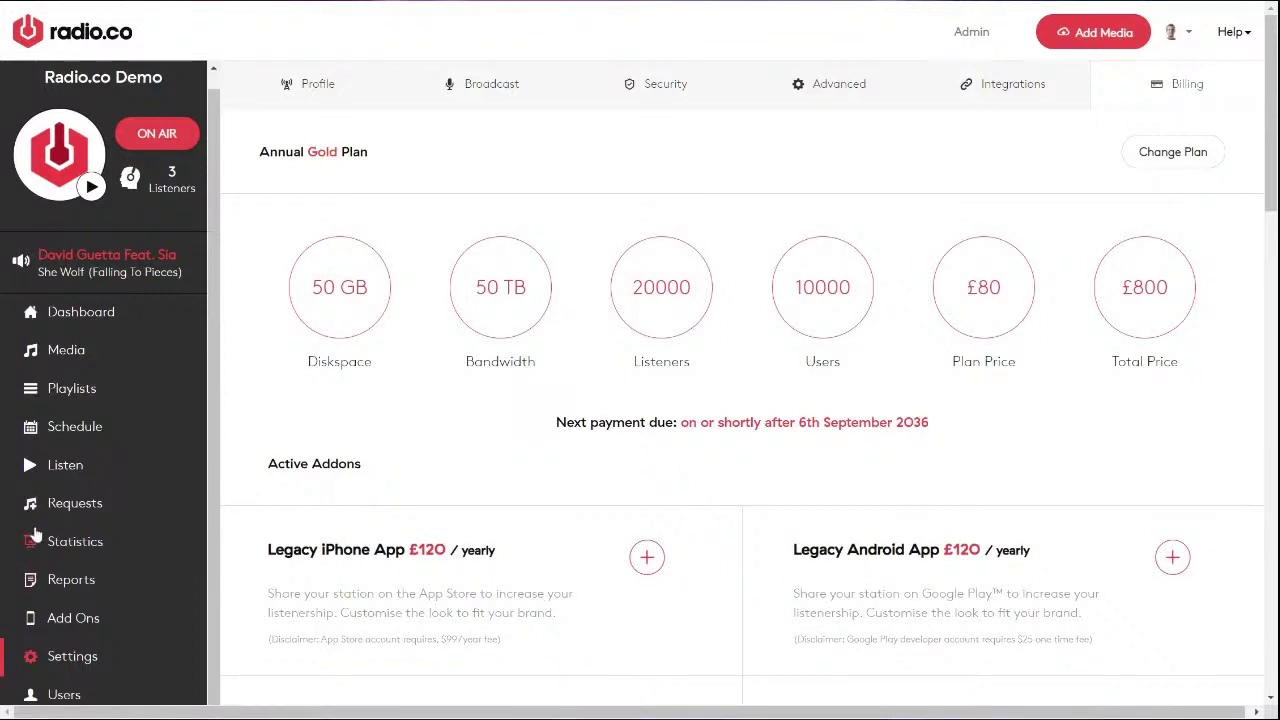
Open the station statistics overview and examine the listener chart, top countries, clients and platforms
click(62, 550)
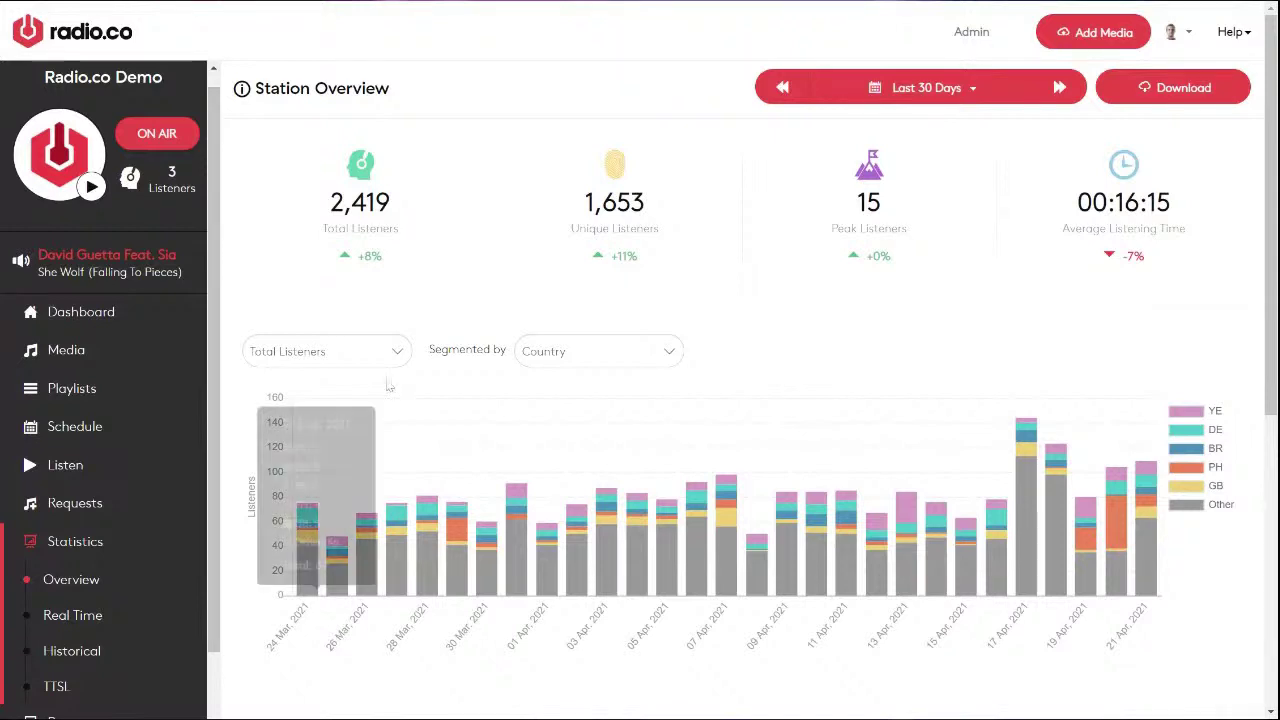
mouse_move(501, 207)
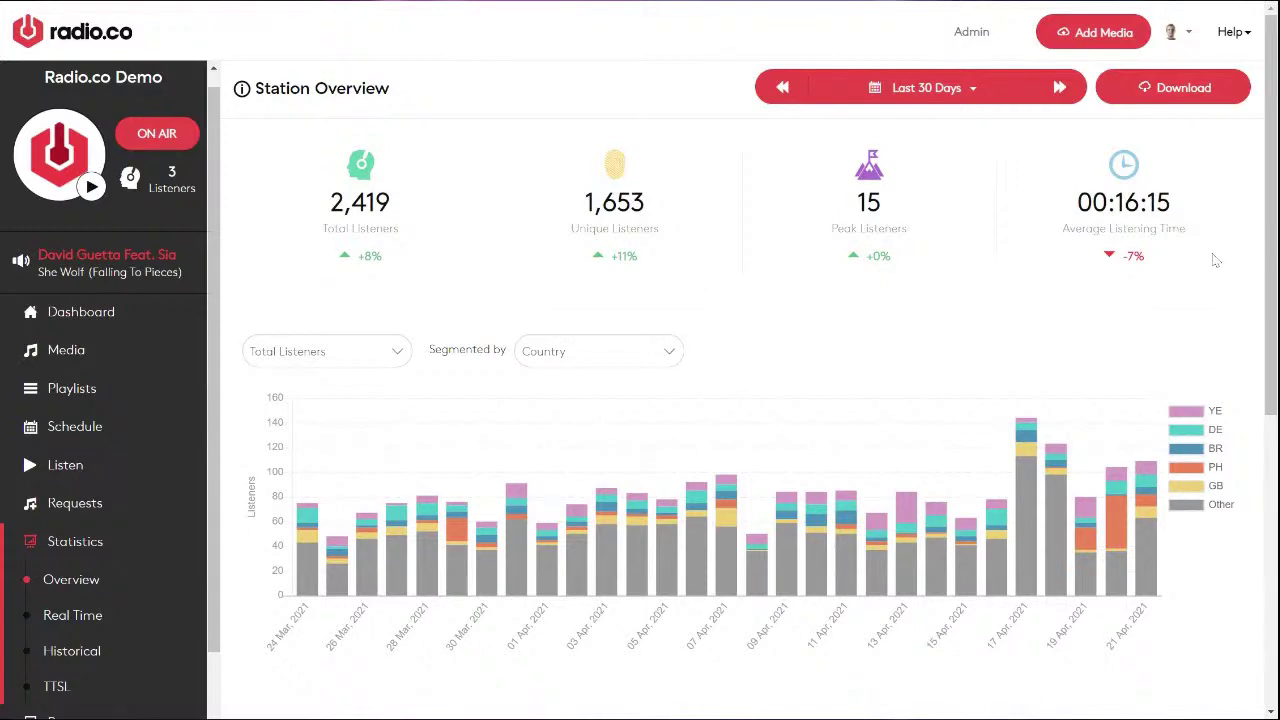
scroll(772, 327, down, 3)
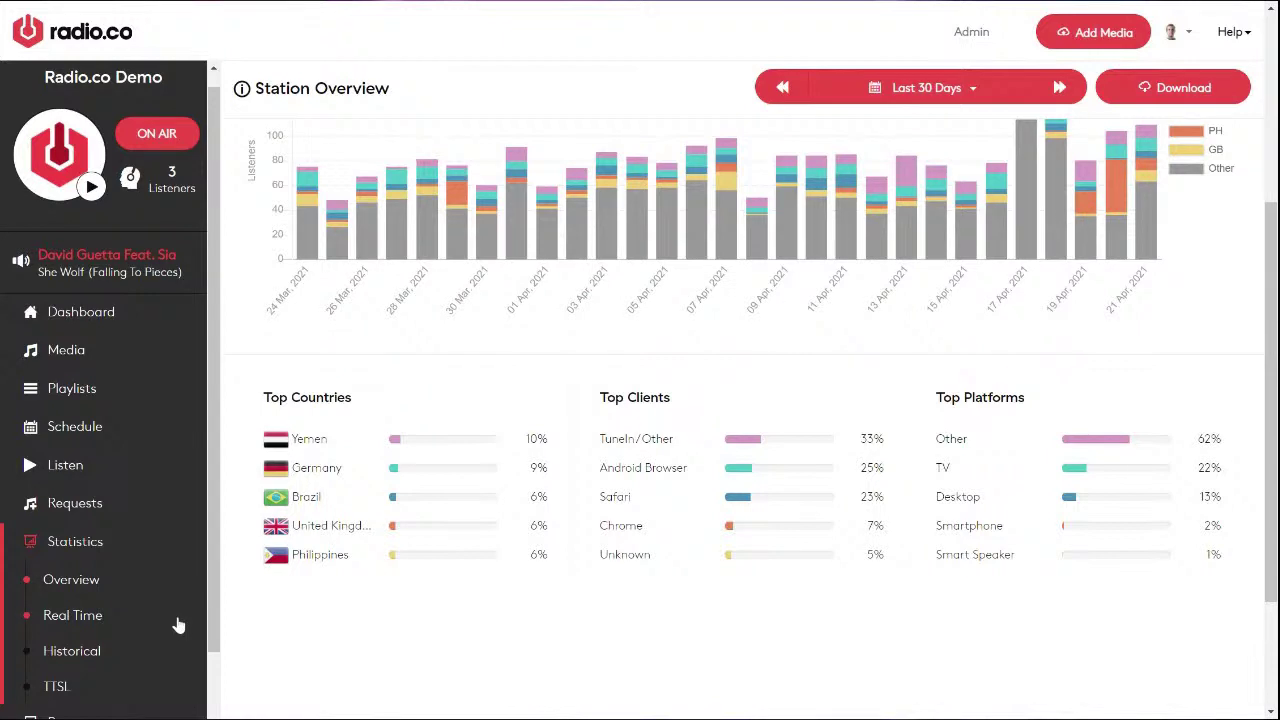
Open the real-time statistics and examine the listener map, activity graph and table of connected listeners
click(75, 618)
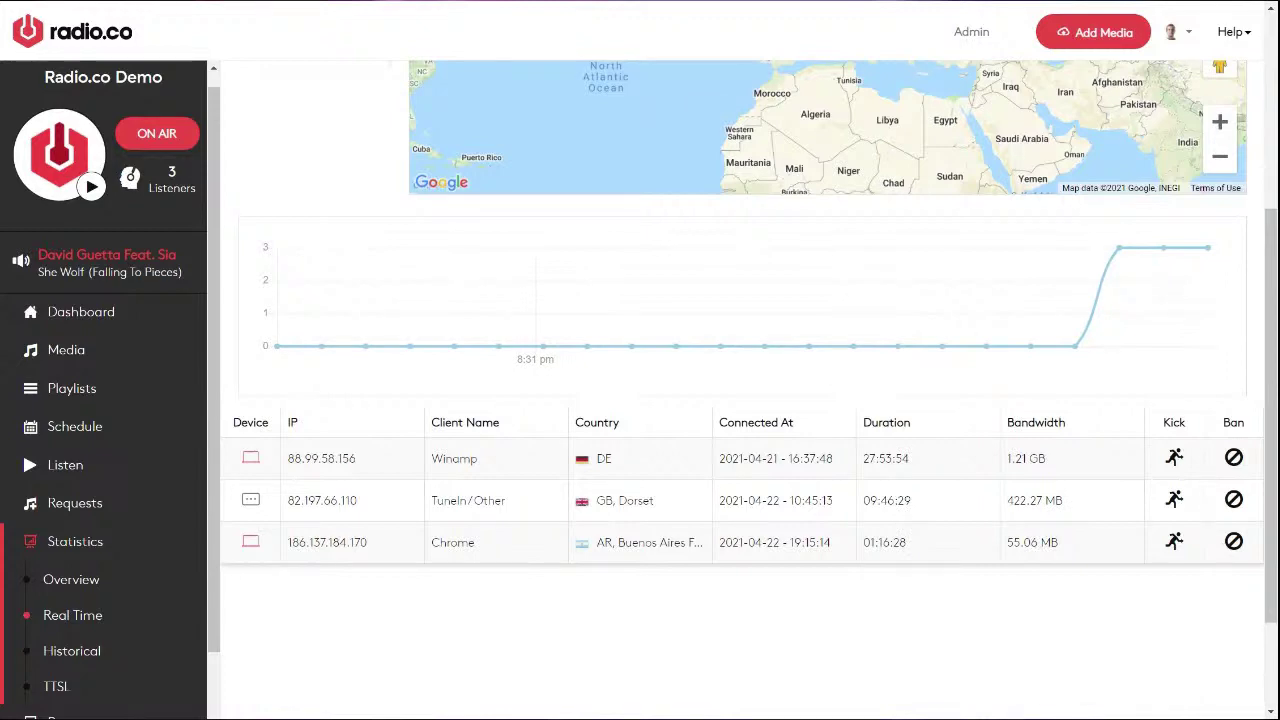
scroll(750, 390, up, 2)
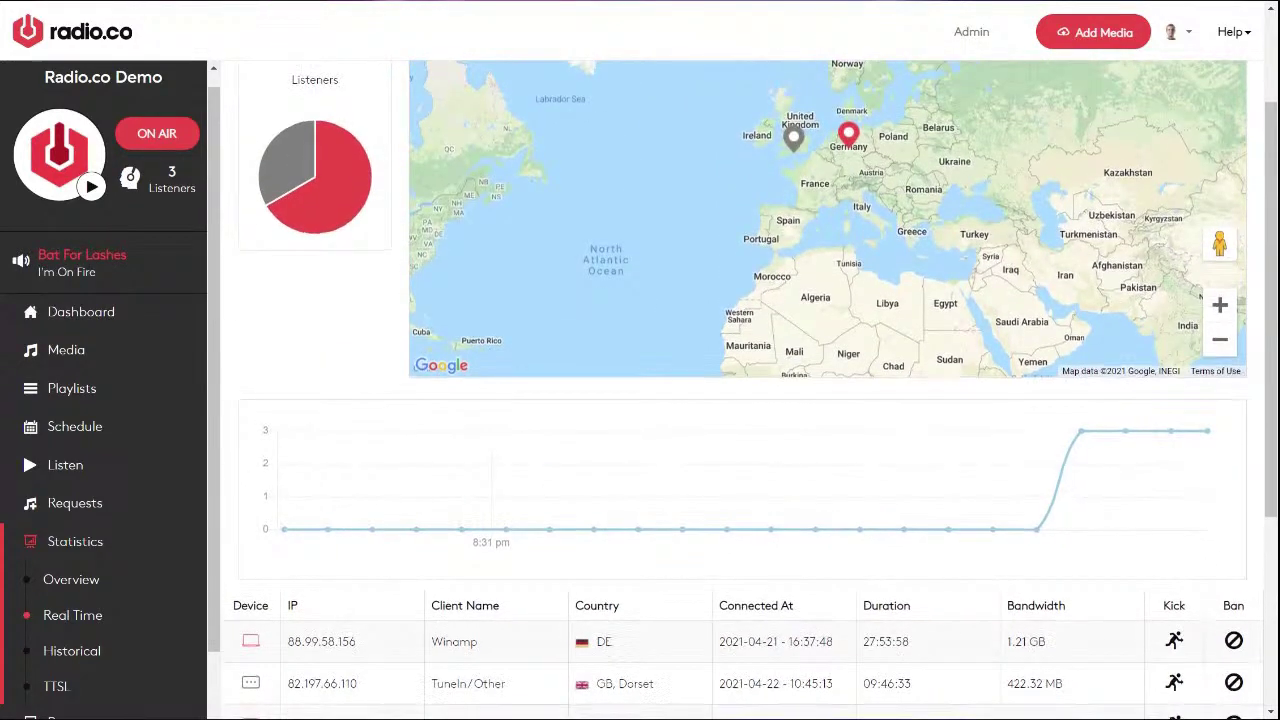
scroll(640, 400, down, 2)
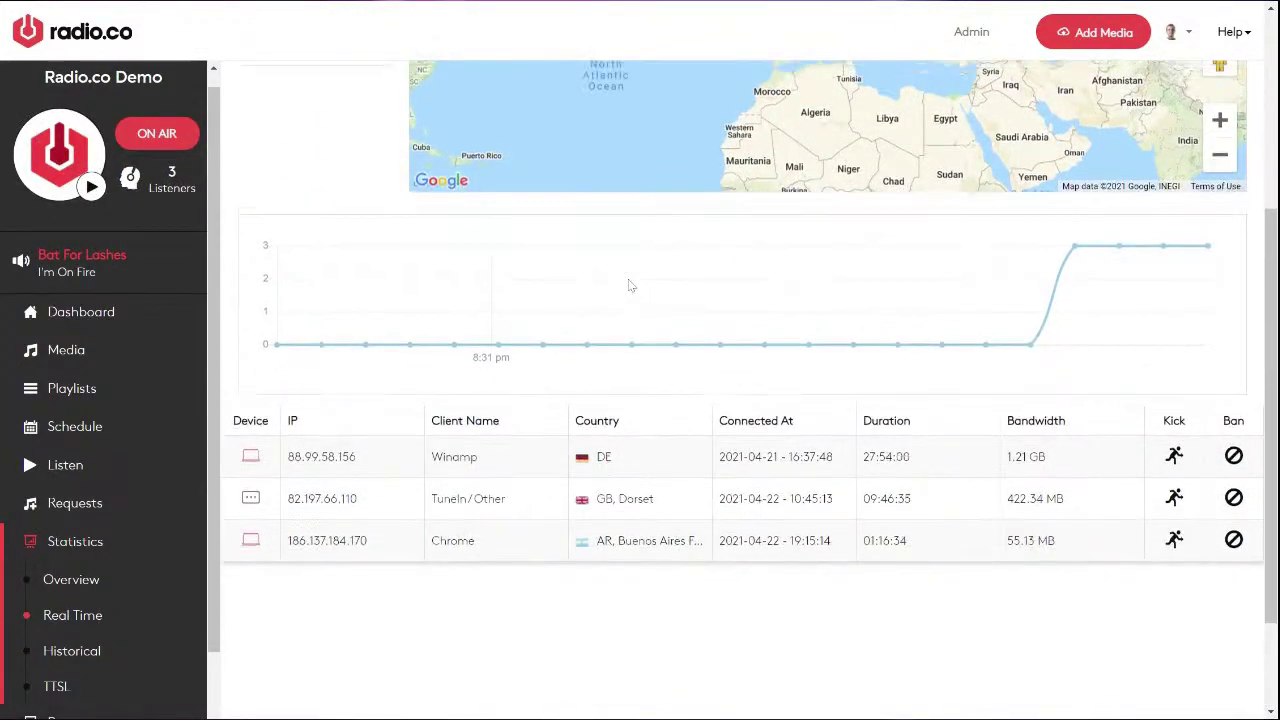
scroll(628, 279, up, 3)
scroll(628, 279, down, 4)
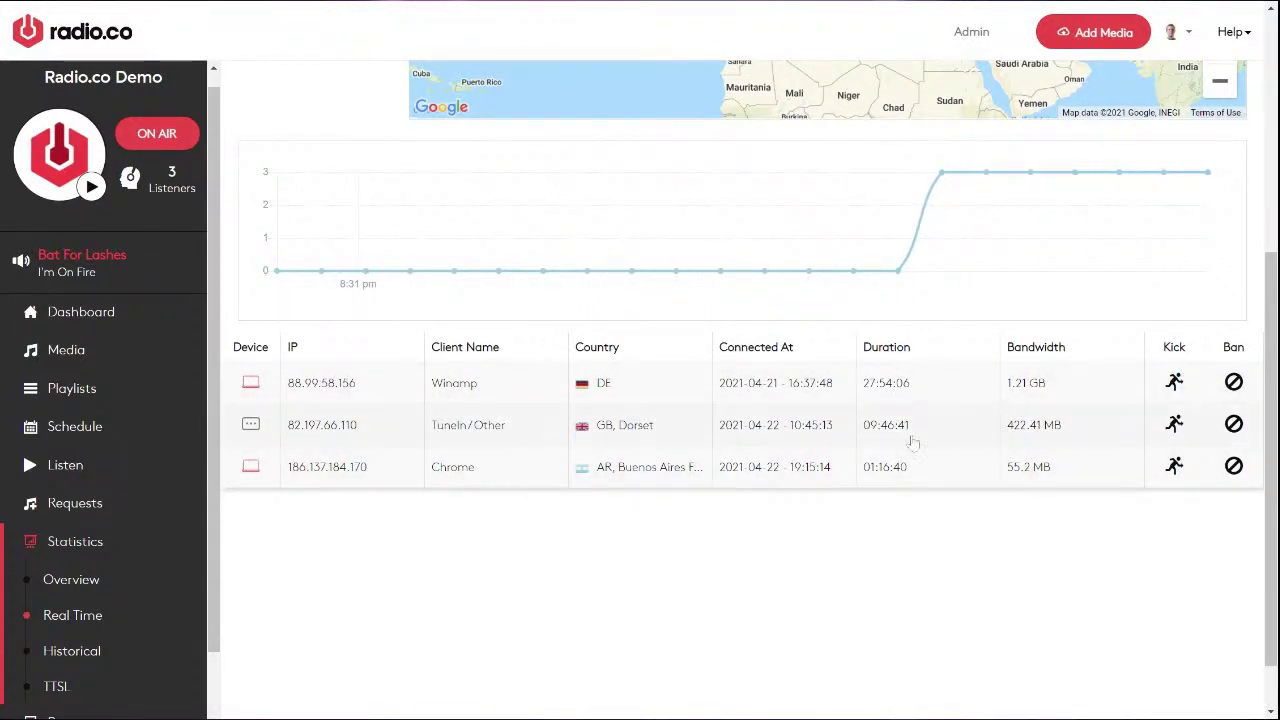
scroll(698, 315, up, 1)
Open the station reports and view the Recently Played tracks
scroll(88, 414, down, 2)
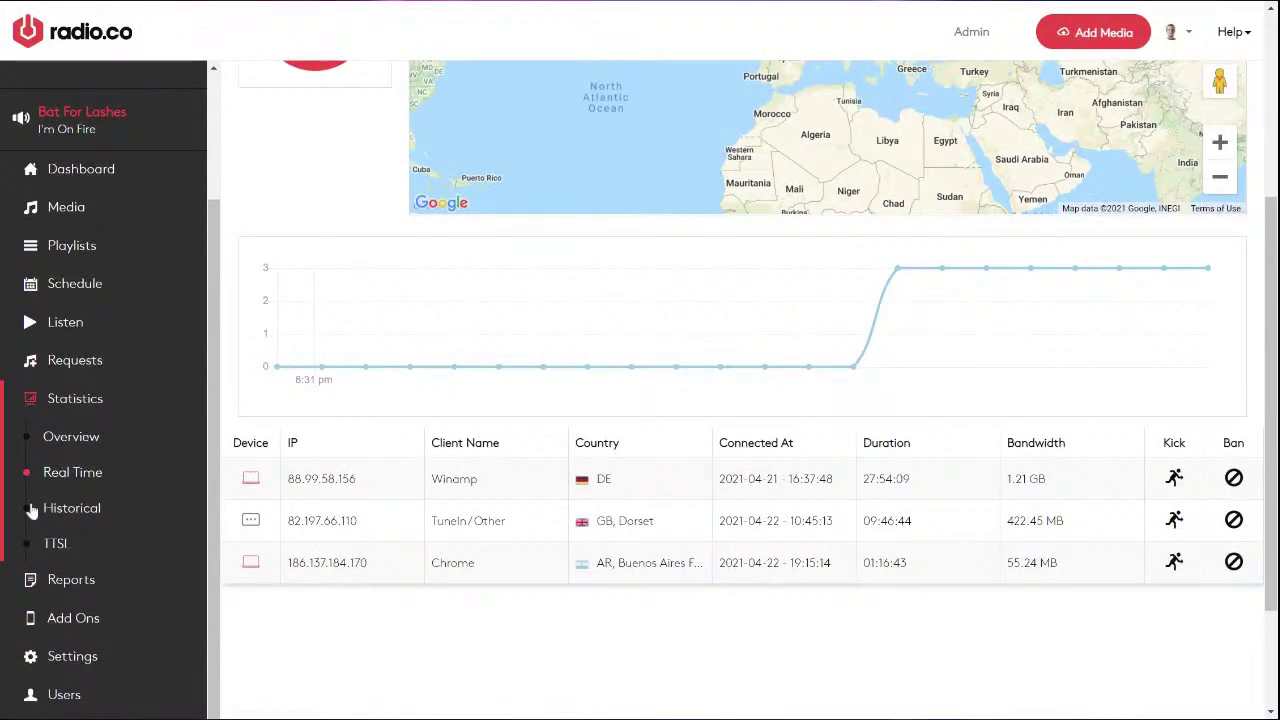
click(58, 582)
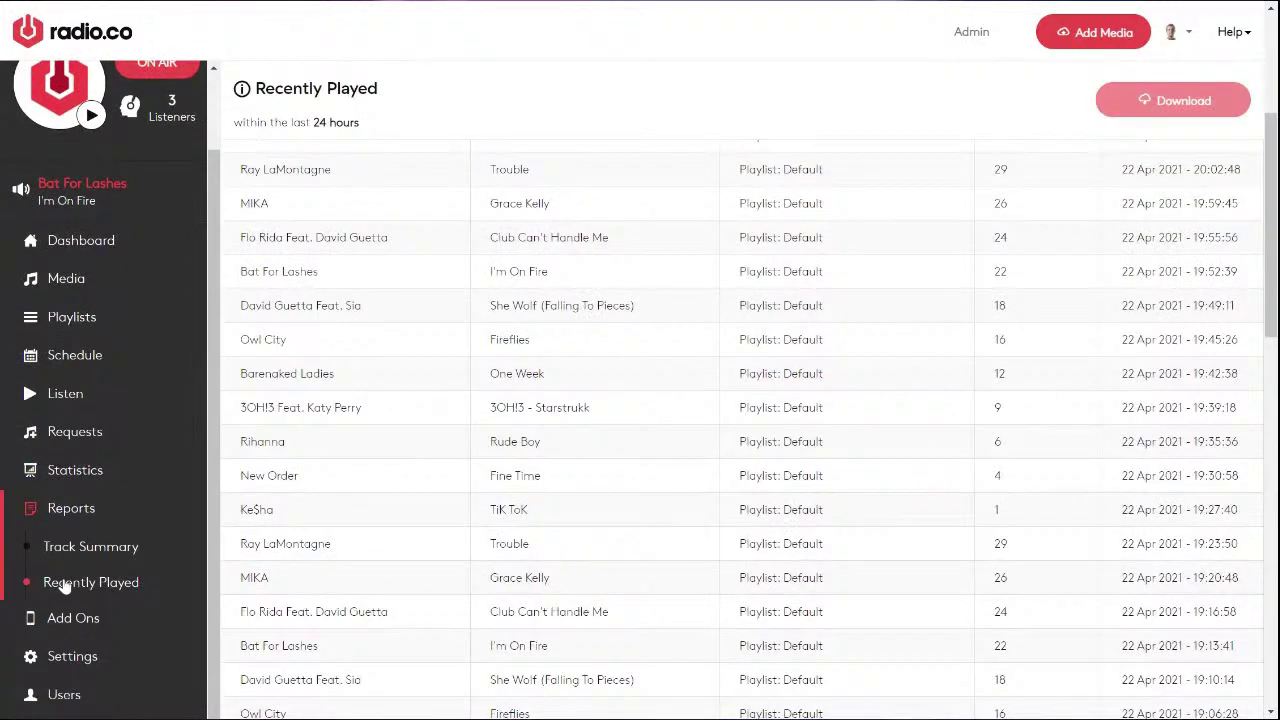